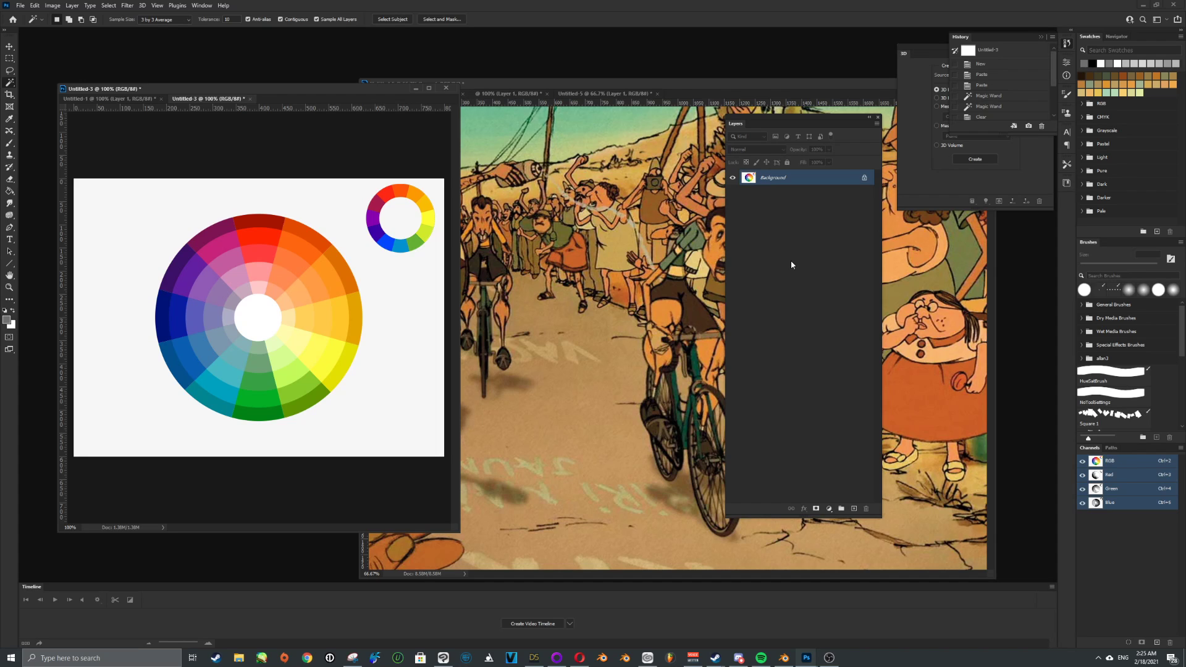
- Bring the film-still window forward and look through its cyclist, curly-haired girl and helmeted rider images
click(642, 91)
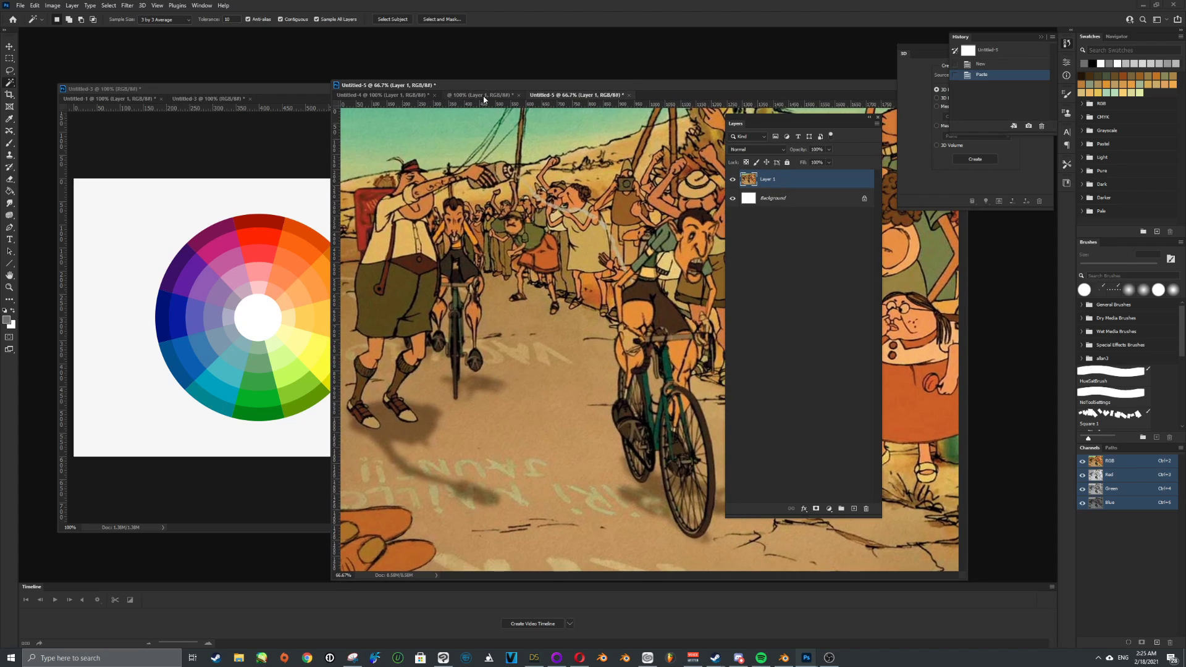
click(484, 96)
key(ctrl+plus)
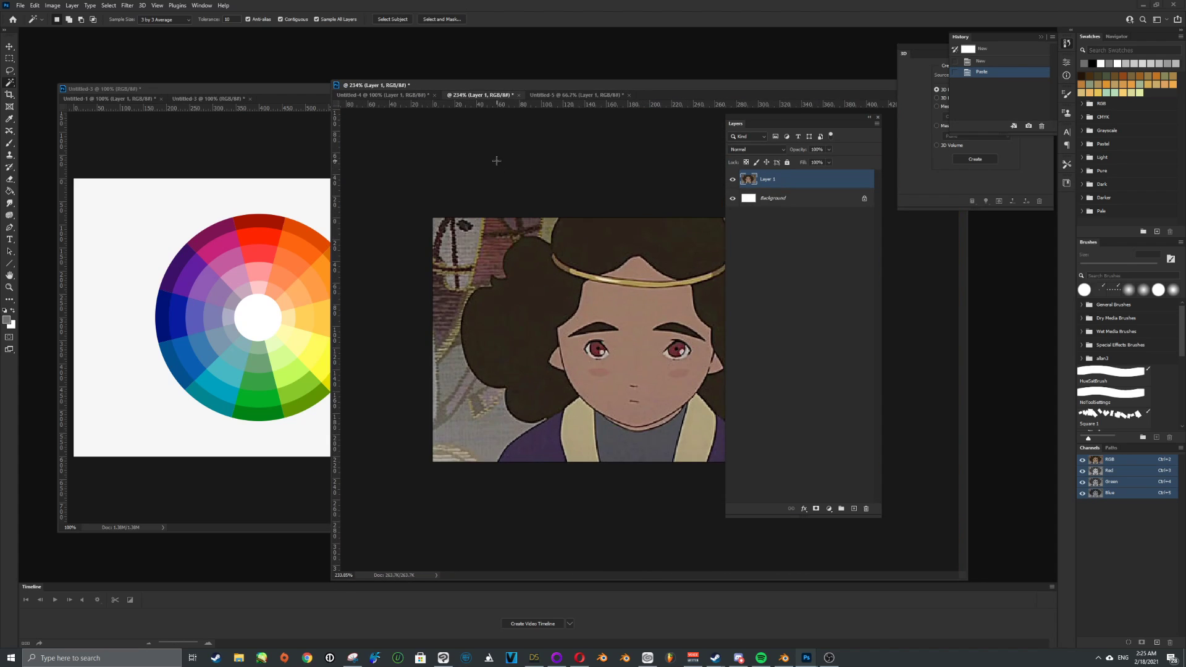
click(408, 96)
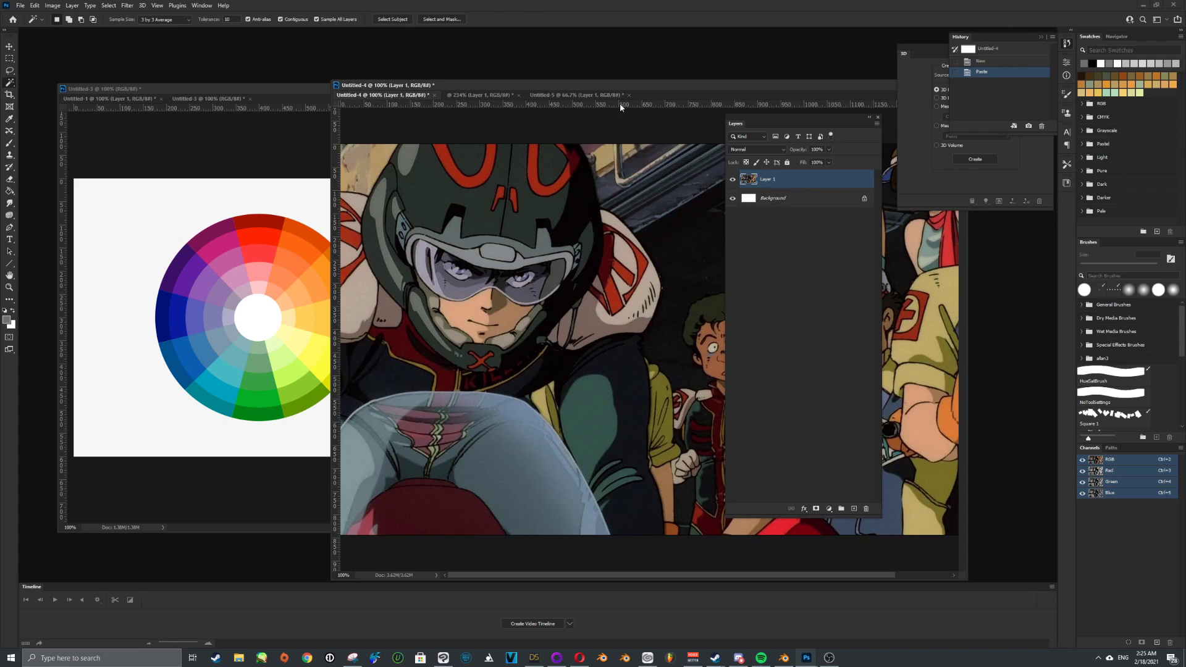
- Move the Layers panel out of the way and position the film-still window beside the color wheel
drag(668, 87, 420, 83)
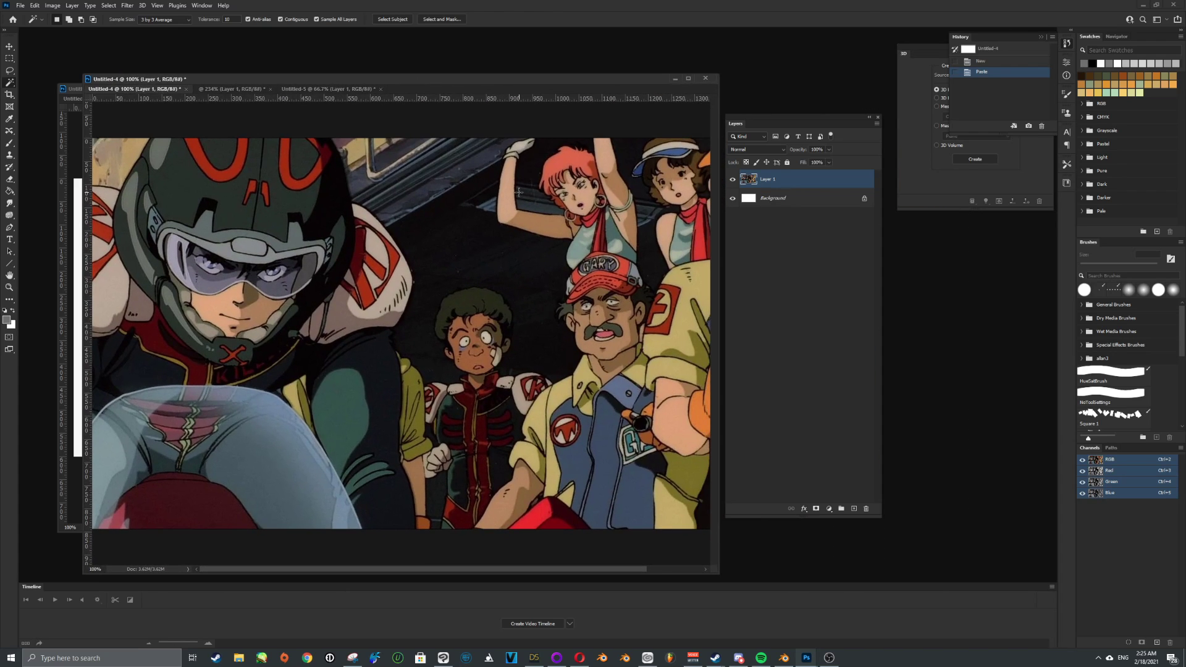
drag(775, 117, 952, 220)
drag(572, 84, 835, 80)
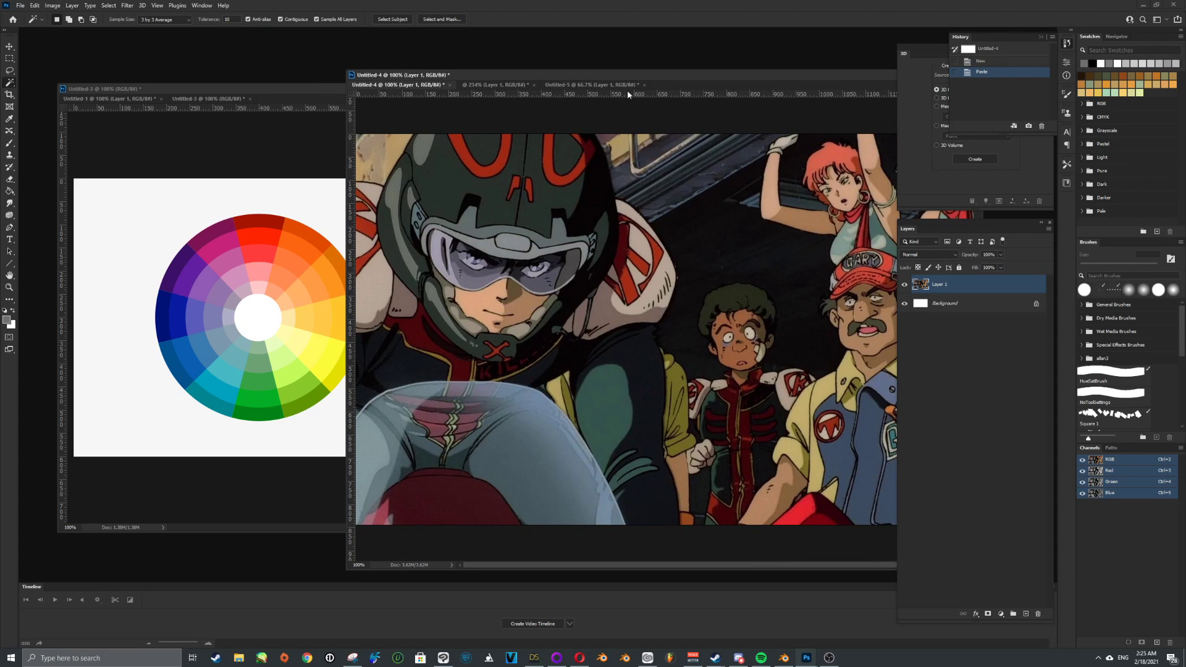
- Review the three film stills and the color wheel document, finishing with the helmeted rider image active
click(607, 87)
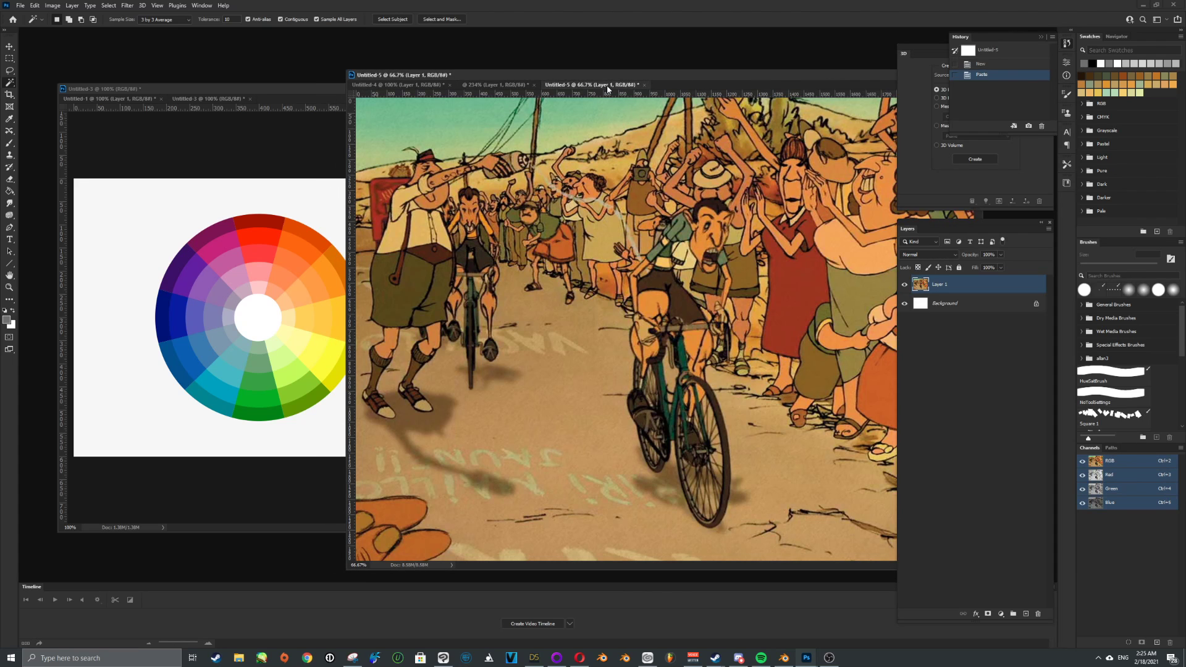
click(503, 86)
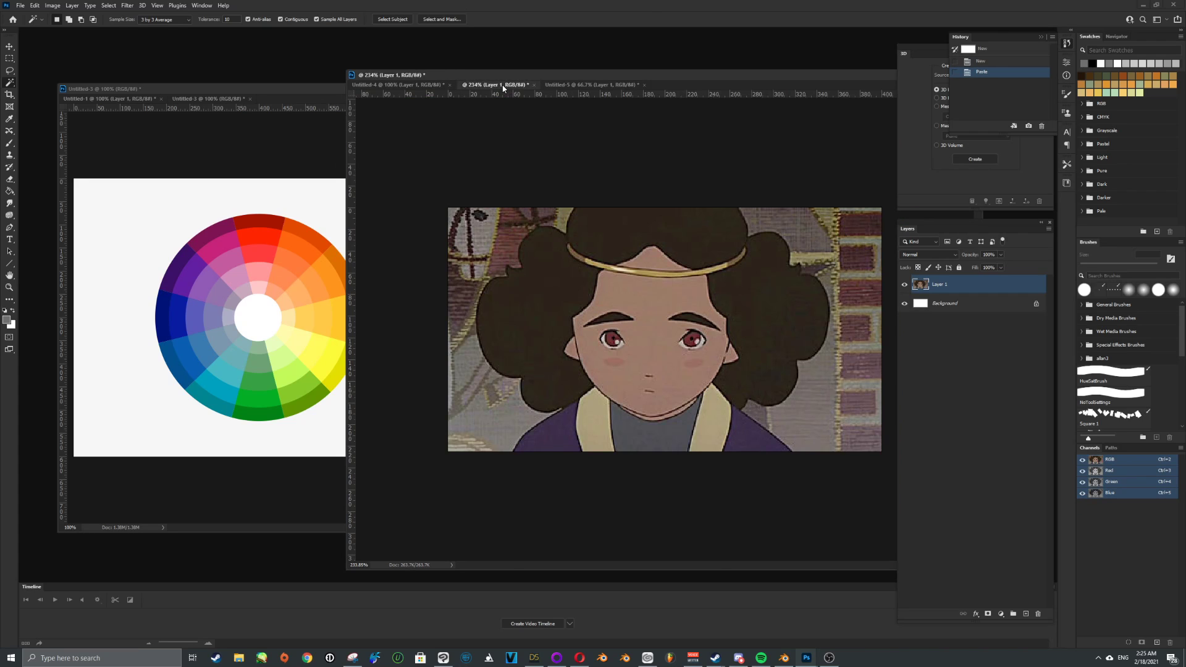
click(423, 86)
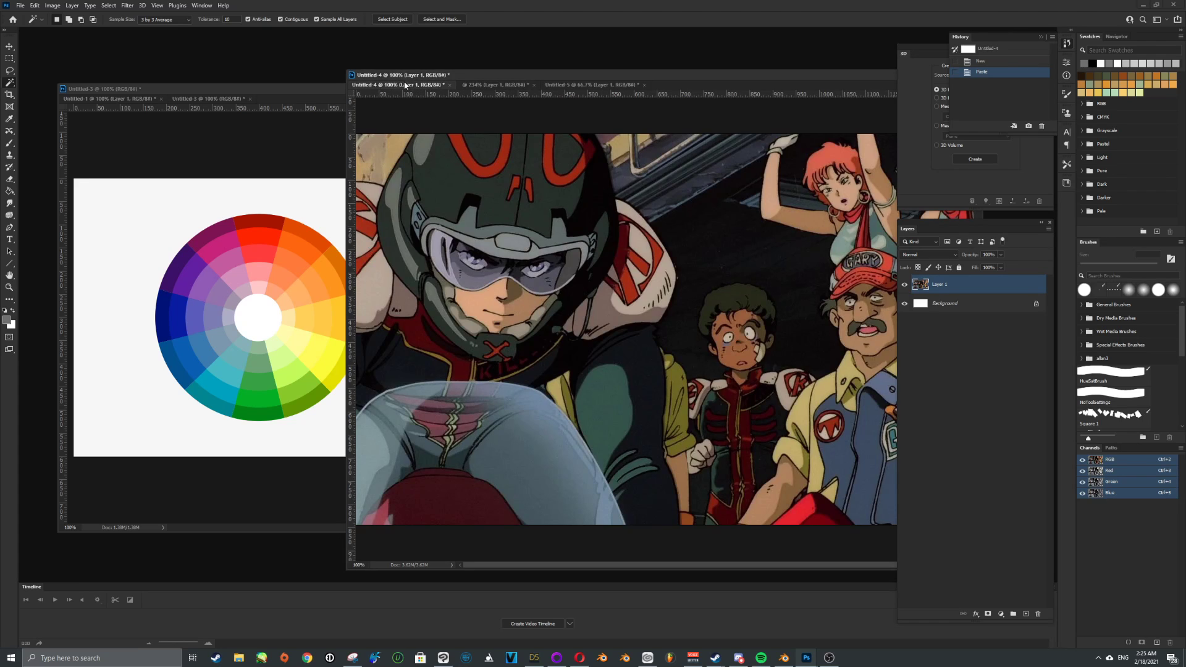
click(302, 315)
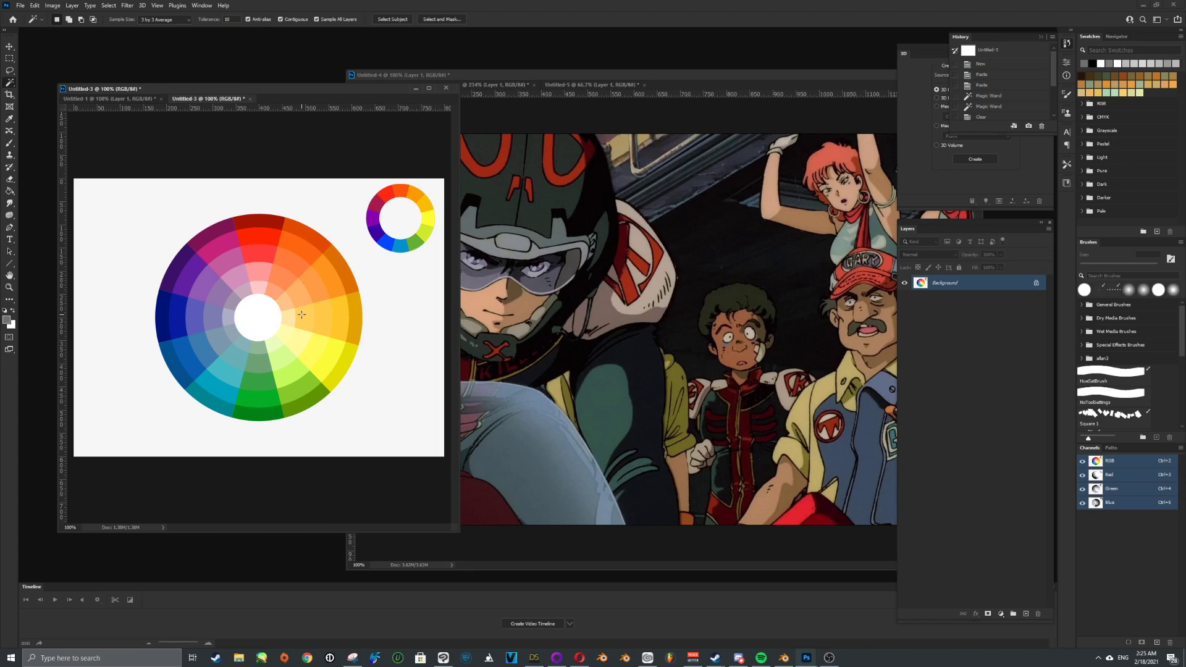
click(551, 219)
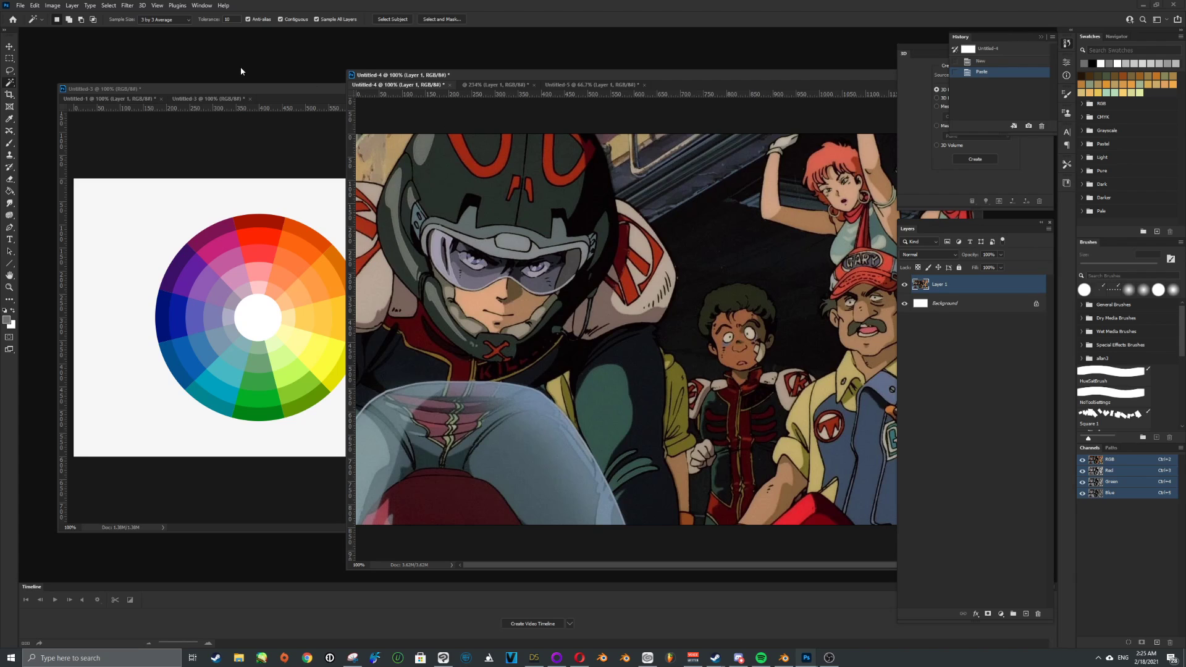
- Open the helmeted rider image in Save for Web (Legacy)
click(22, 5)
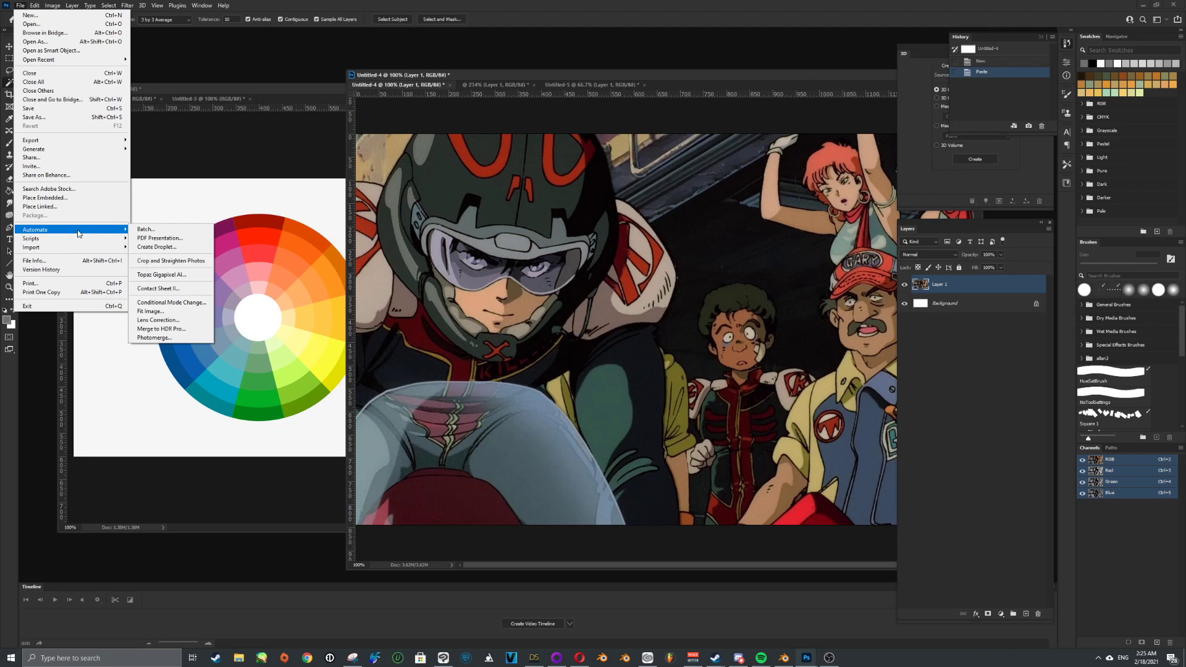
mouse_move(82, 142)
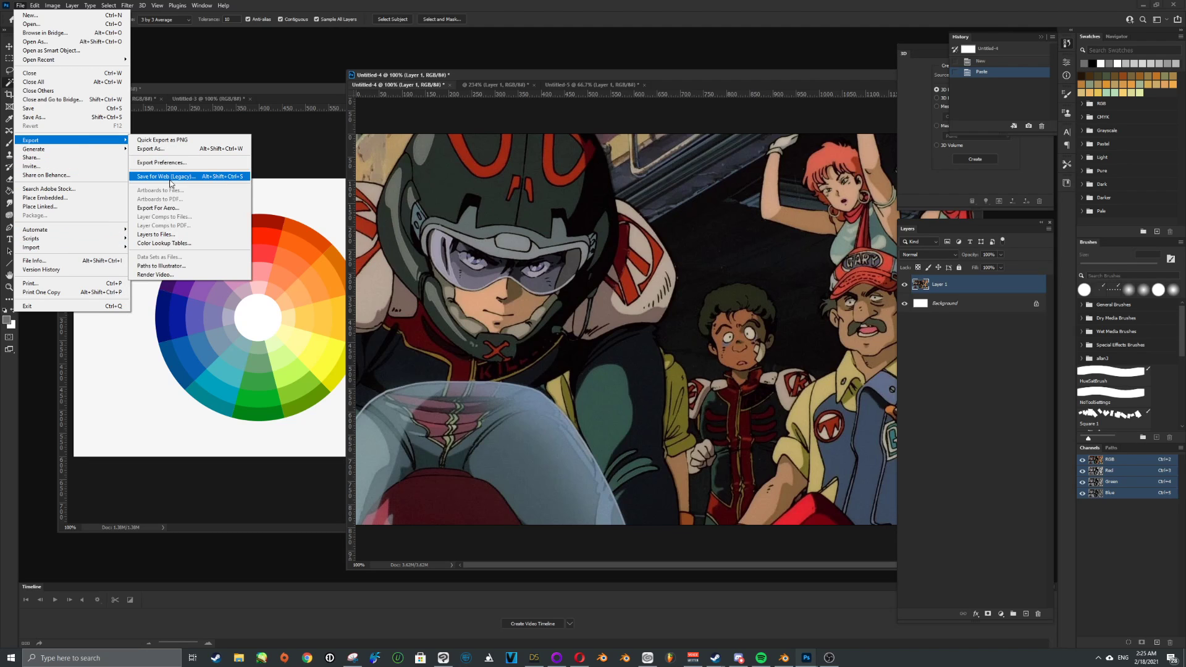
click(223, 178)
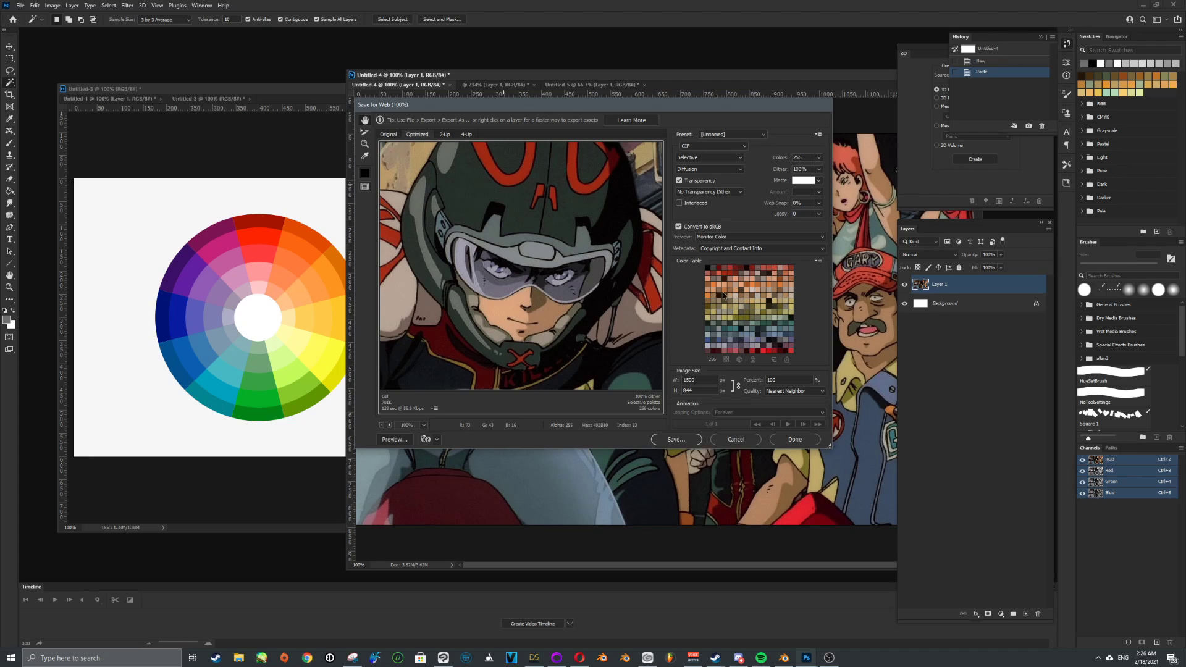
- Compare the color table sorted by popularity and by luminance, and return it to Sort by Hue
click(817, 261)
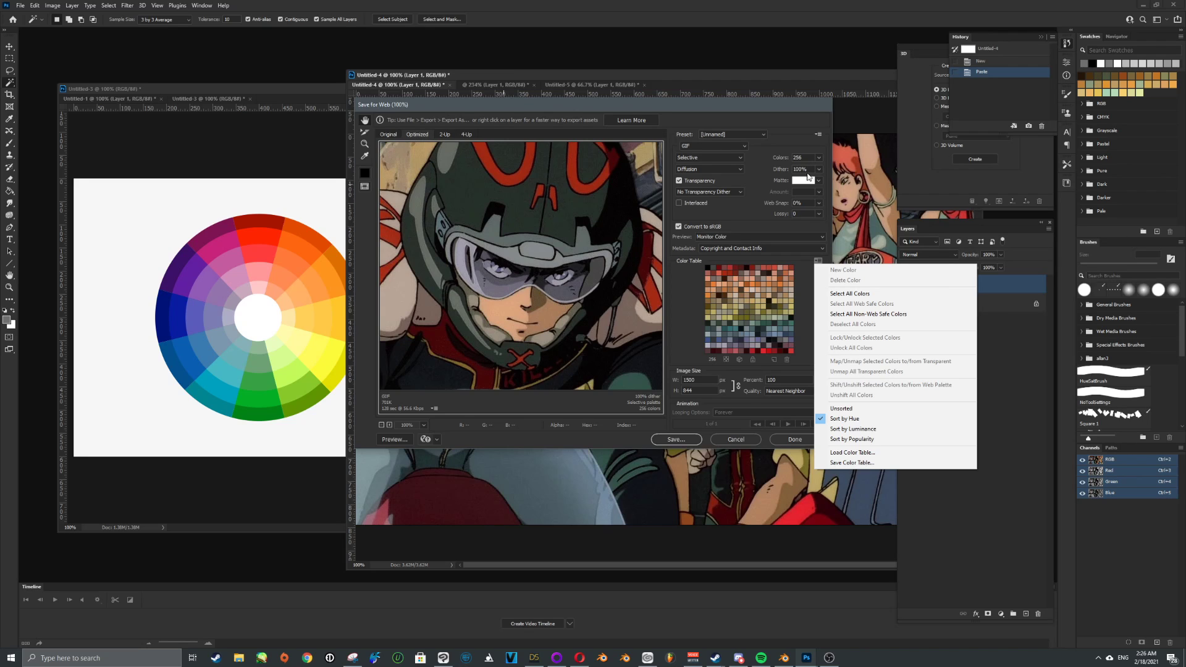
click(859, 430)
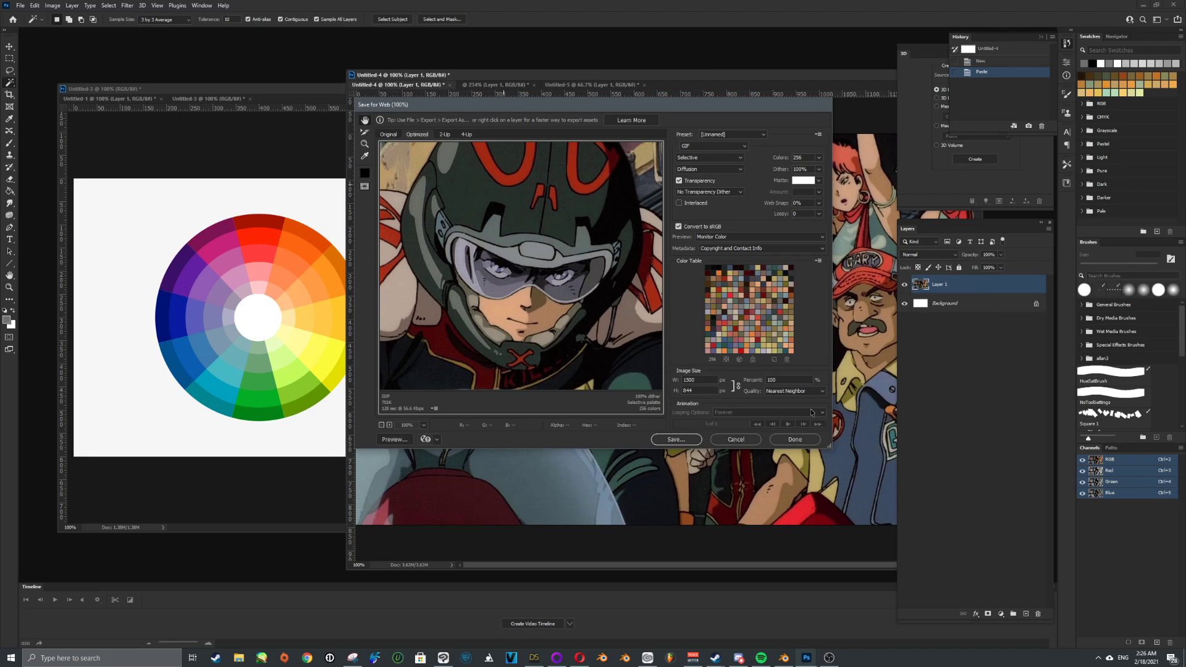
drag(596, 249, 503, 252)
click(819, 260)
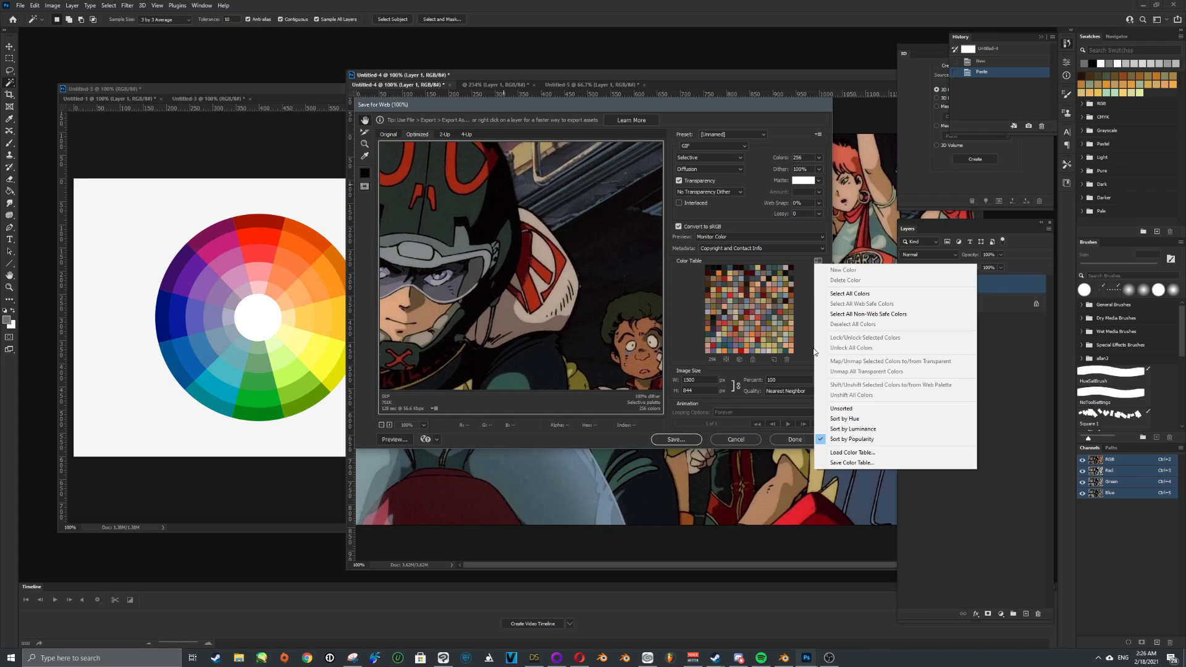
click(859, 428)
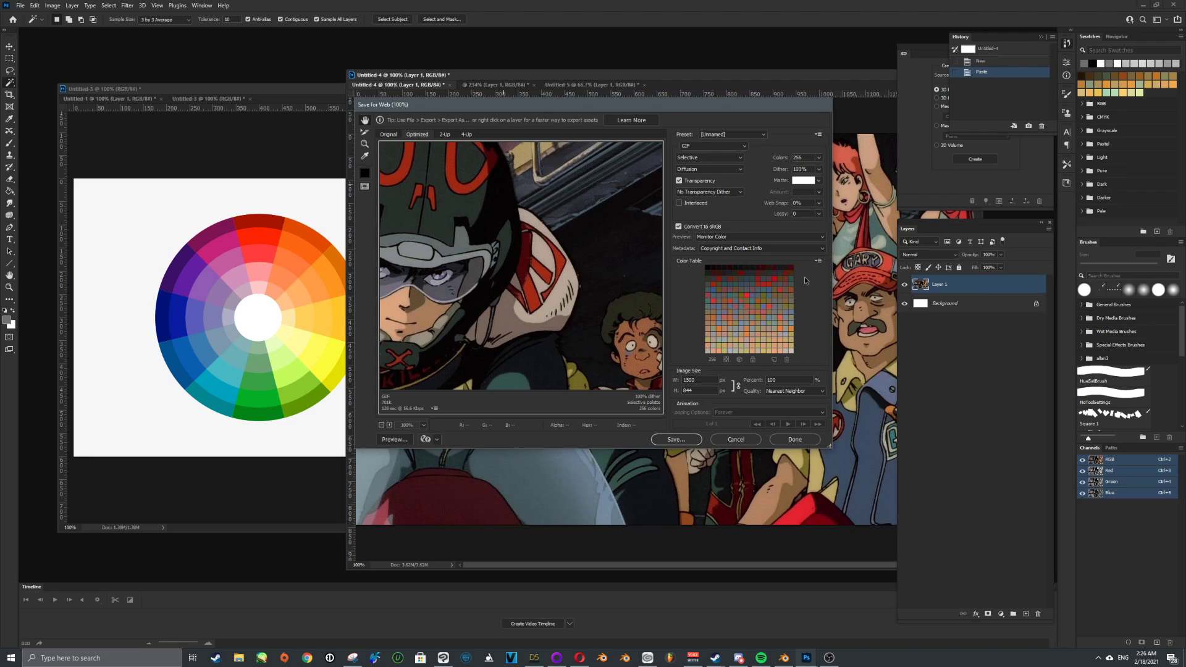
click(818, 261)
click(847, 419)
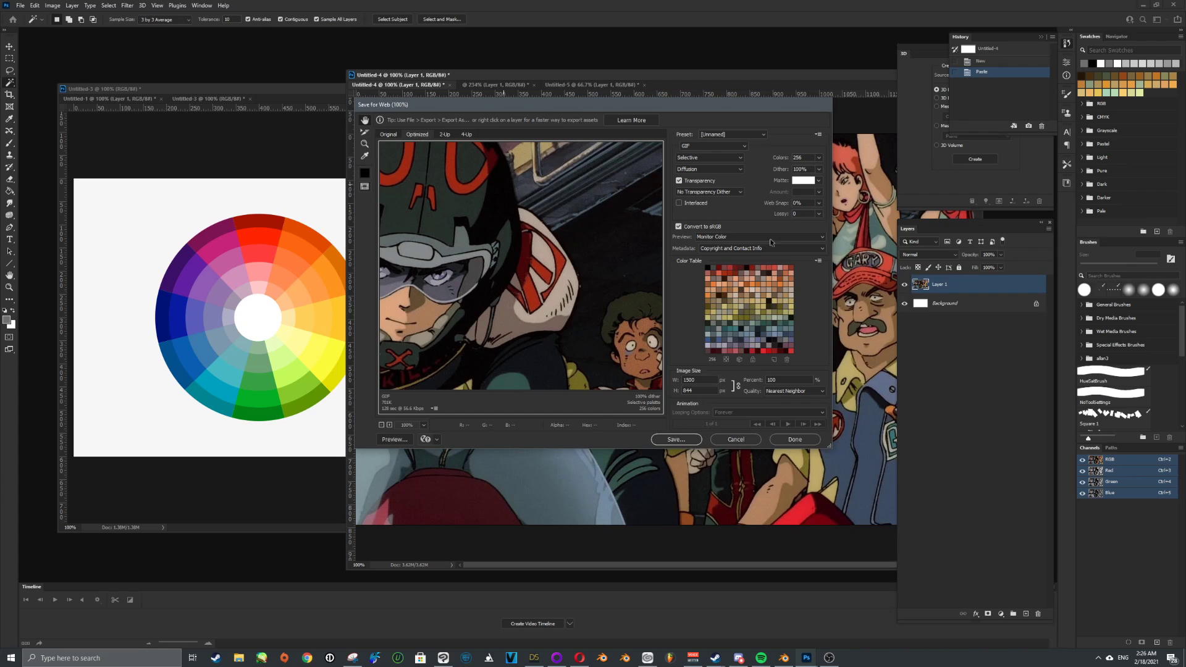
- Try reducing the GIF to 128 and to 8 colors, and inspect the characters in the optimized preview
click(818, 158)
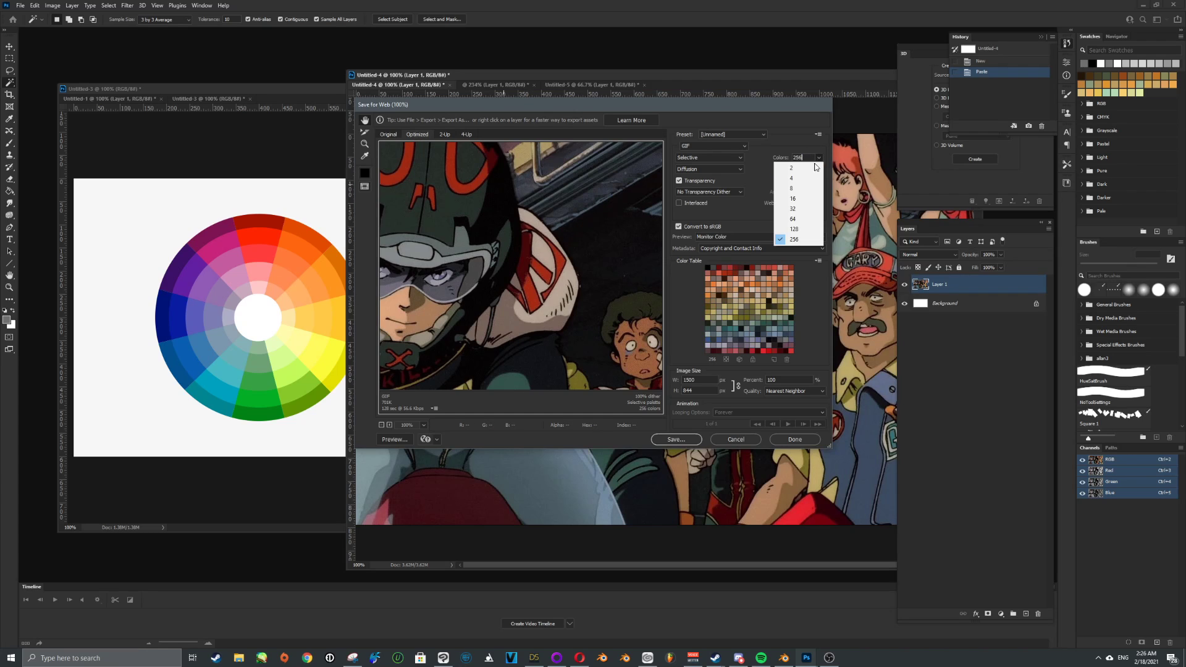
click(803, 230)
click(818, 158)
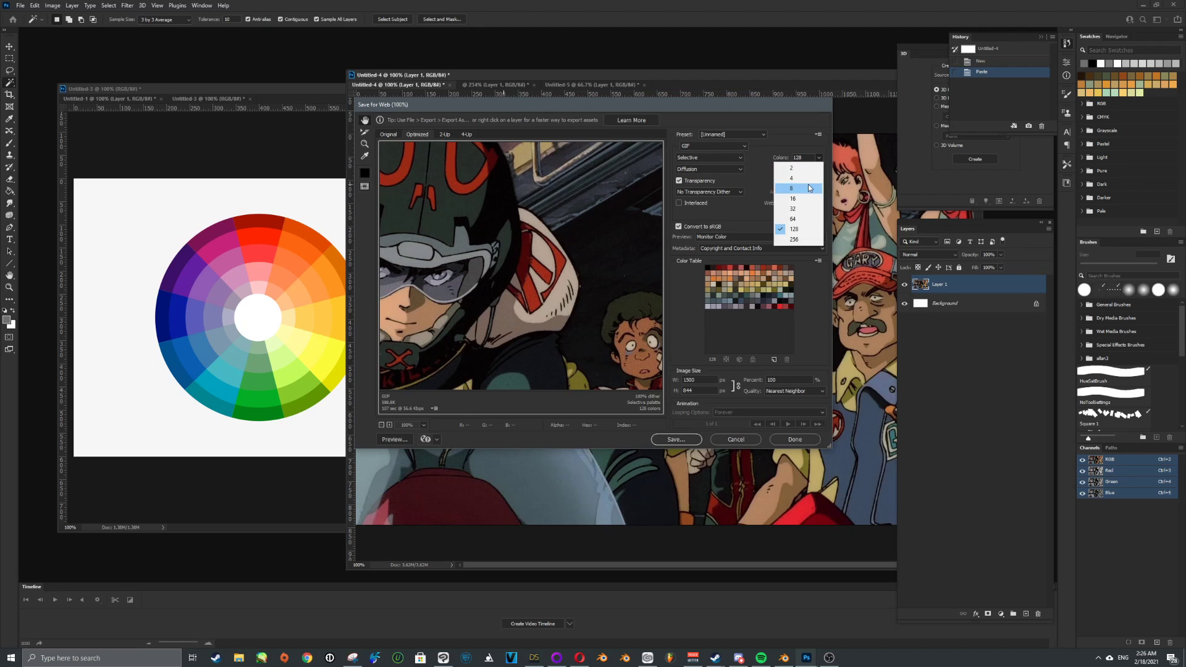
click(803, 189)
drag(521, 278, 595, 263)
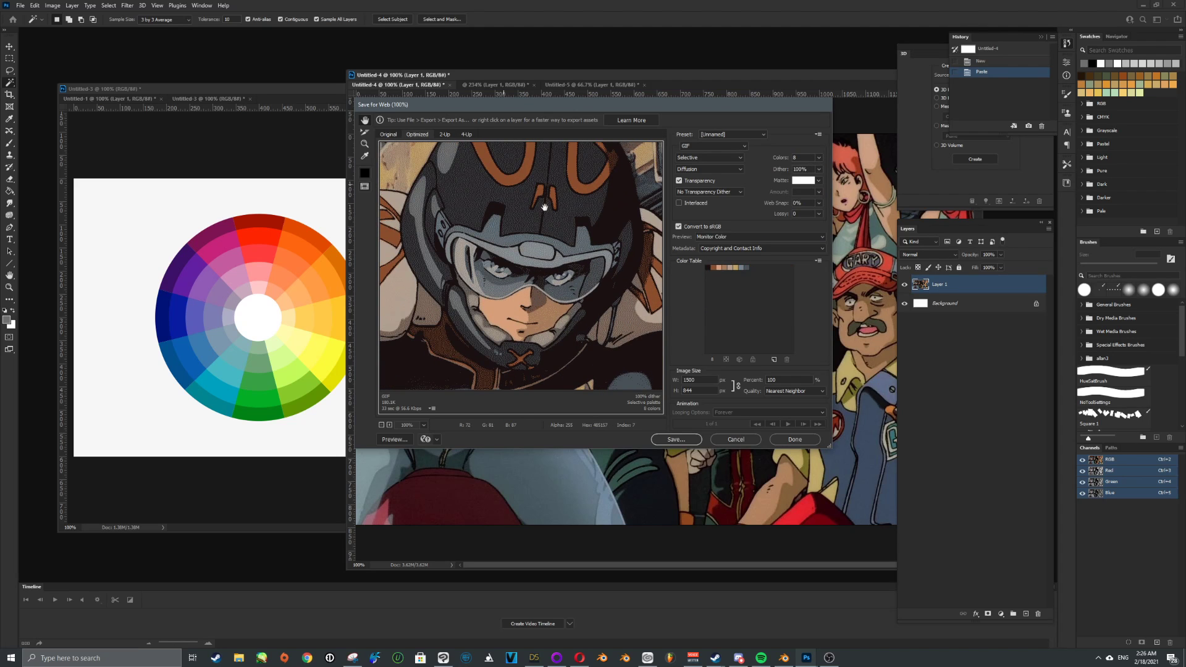
drag(545, 209, 573, 225)
drag(589, 276, 526, 219)
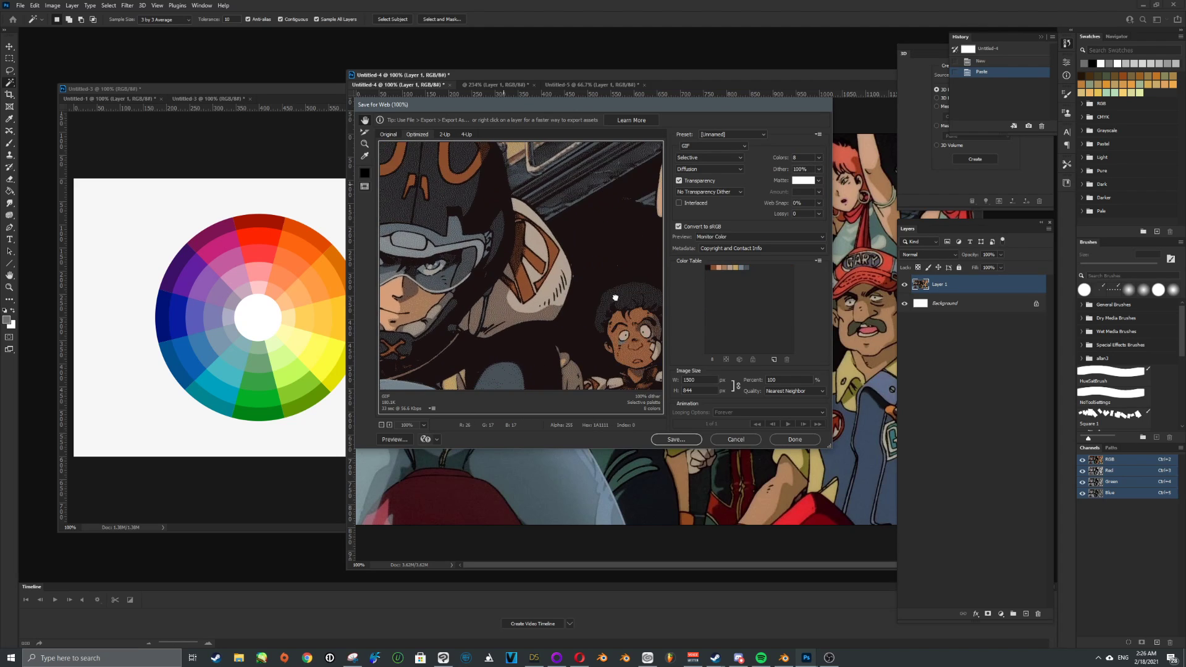
drag(615, 298, 463, 283)
drag(560, 223, 639, 244)
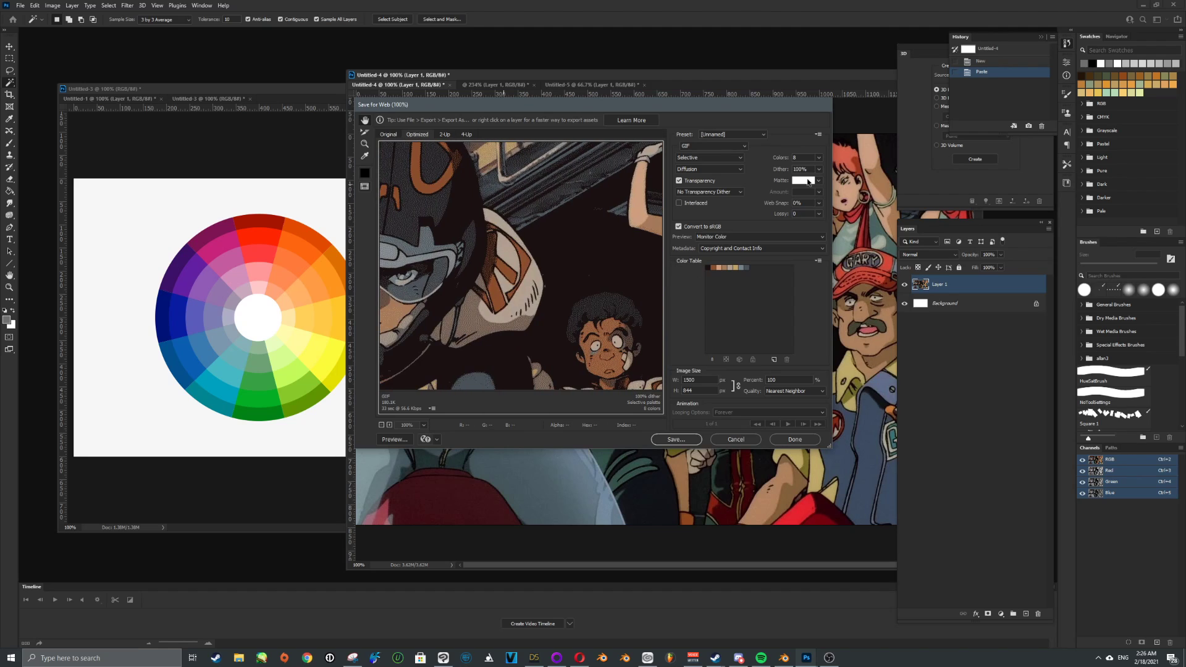
- Set the GIF palette to 64 colors and inspect the other characters in the optimized preview
click(818, 158)
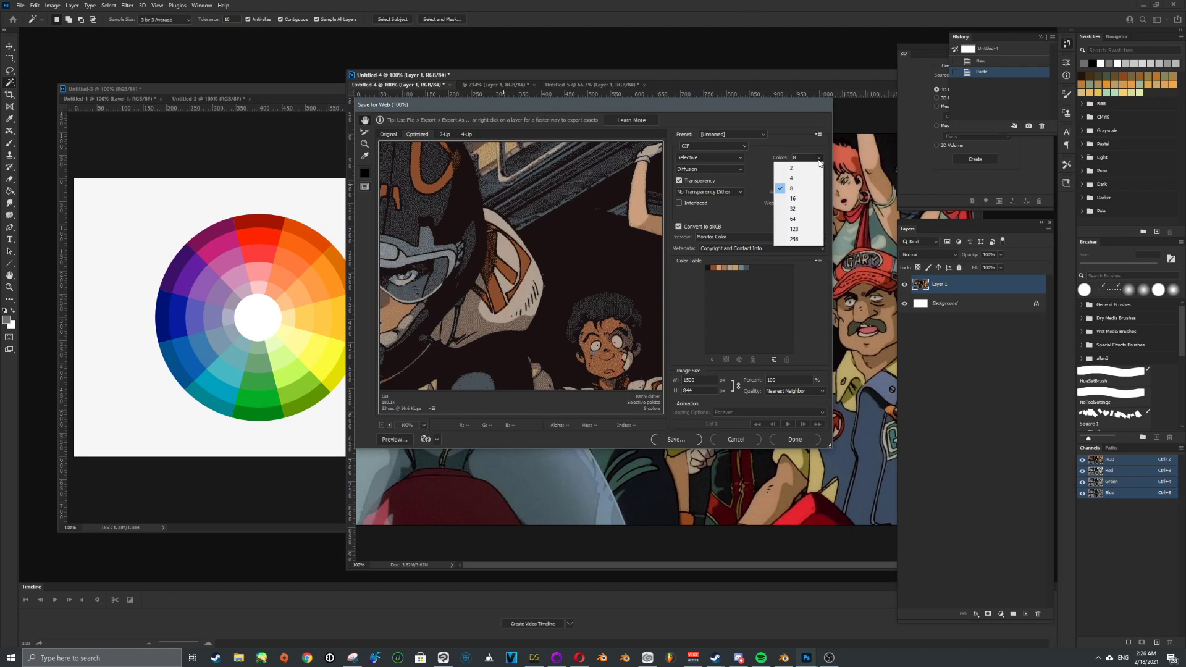
click(797, 219)
drag(518, 240, 594, 240)
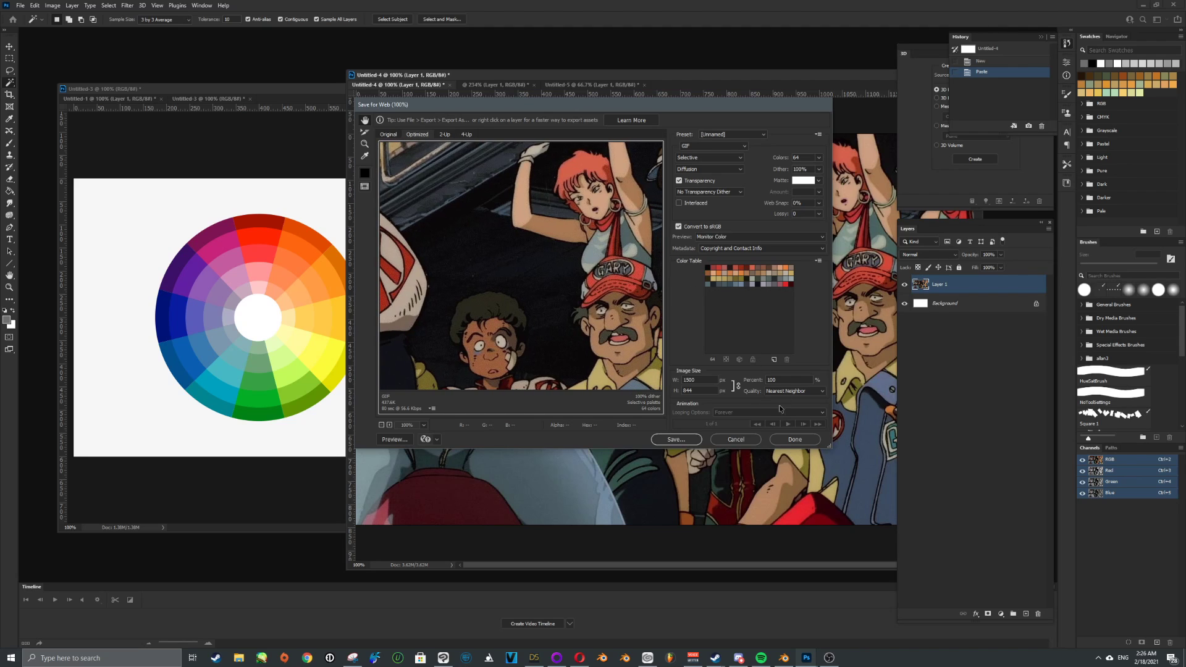
- Save the rider image's color table as VenusWars_01 in the Optimized Colors folder and close Save for Web without exporting
click(819, 261)
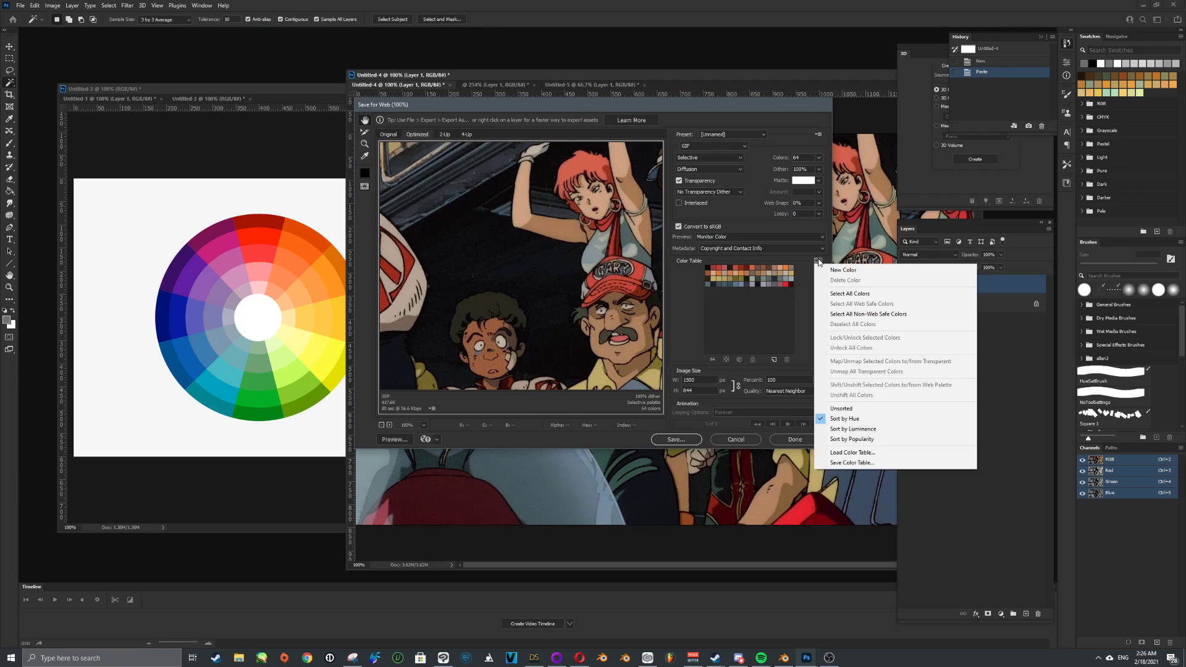
click(844, 464)
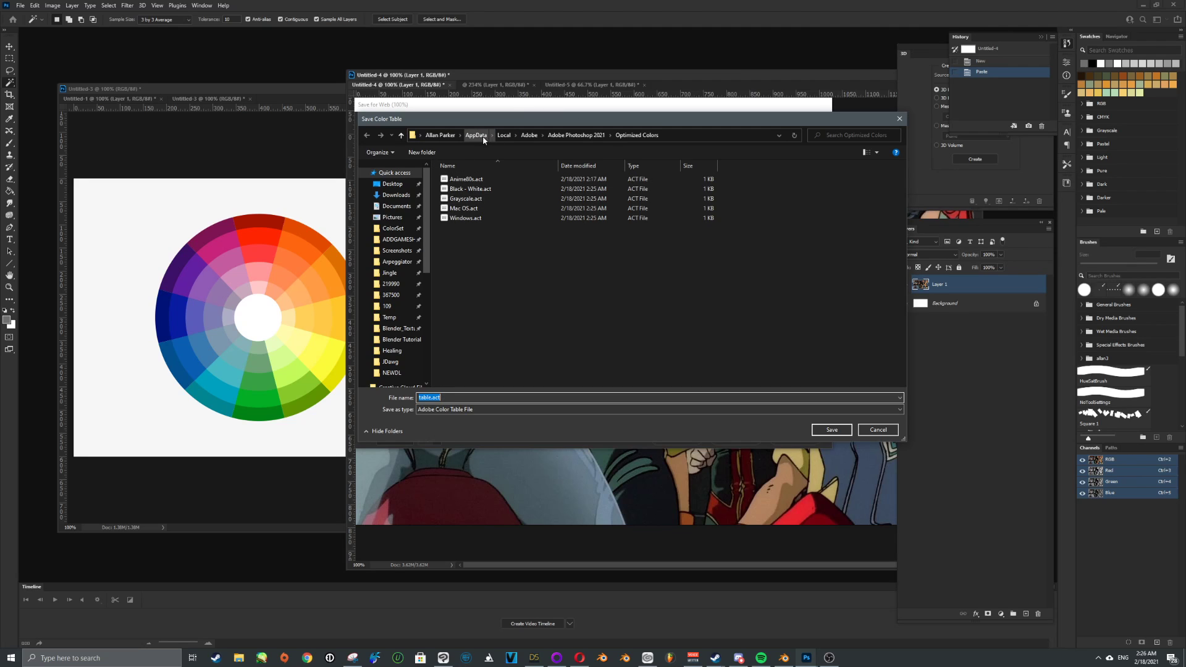
click(475, 396)
key(ctrl+a)
text(VenusWars_01)
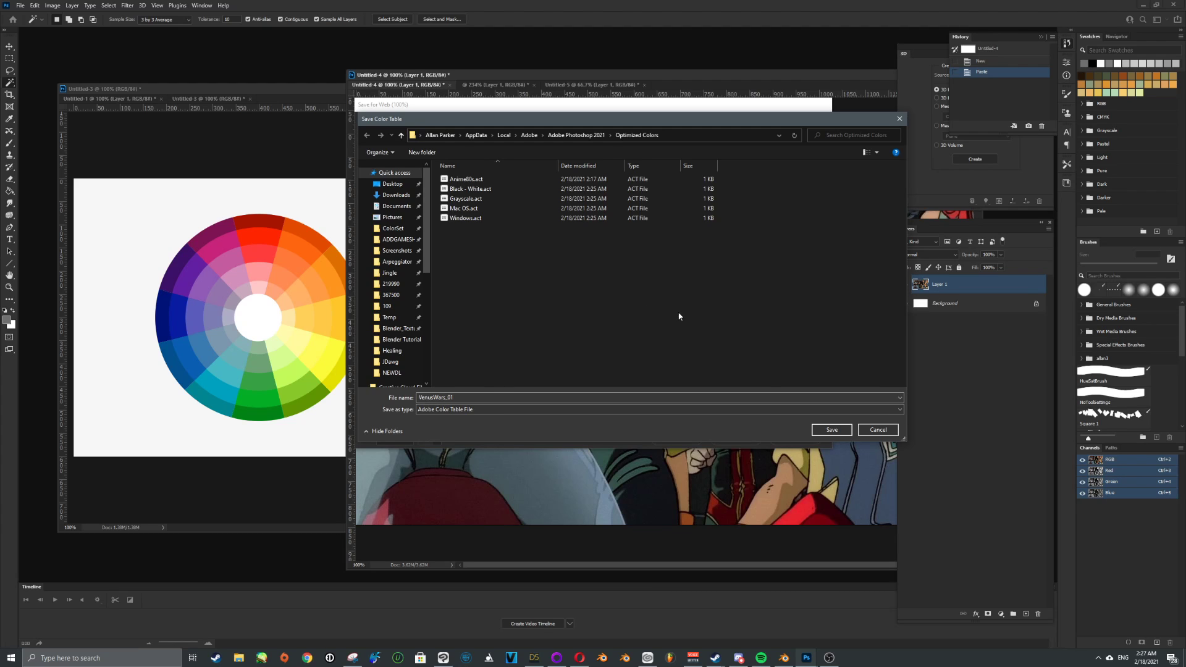
click(830, 429)
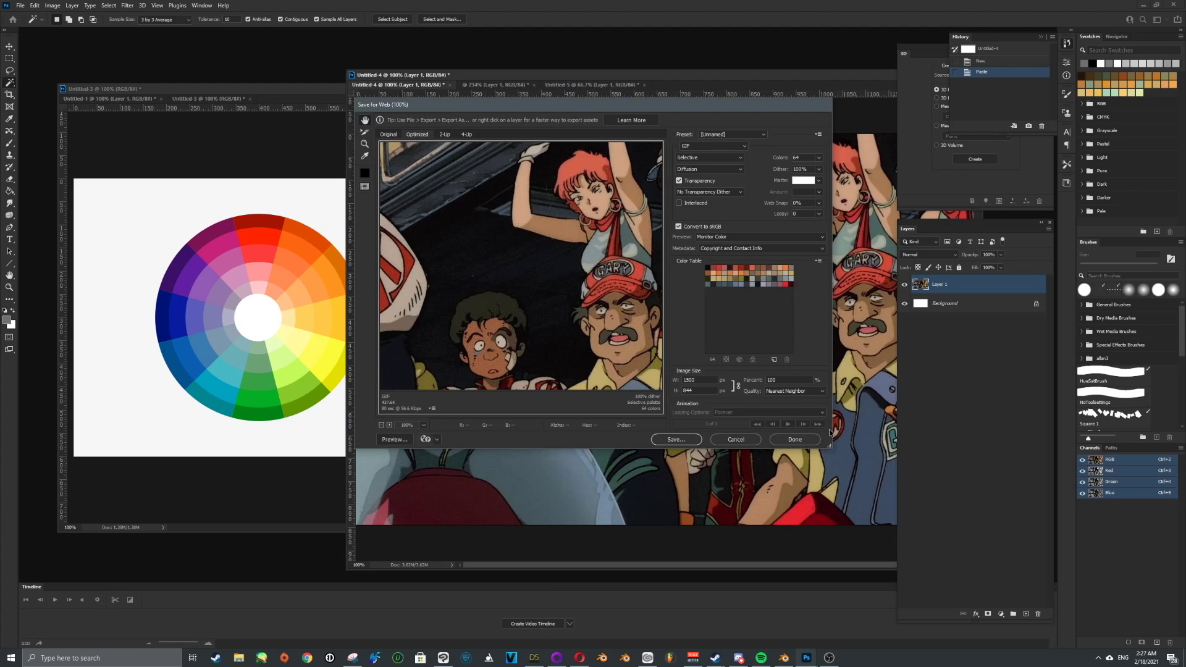
click(735, 439)
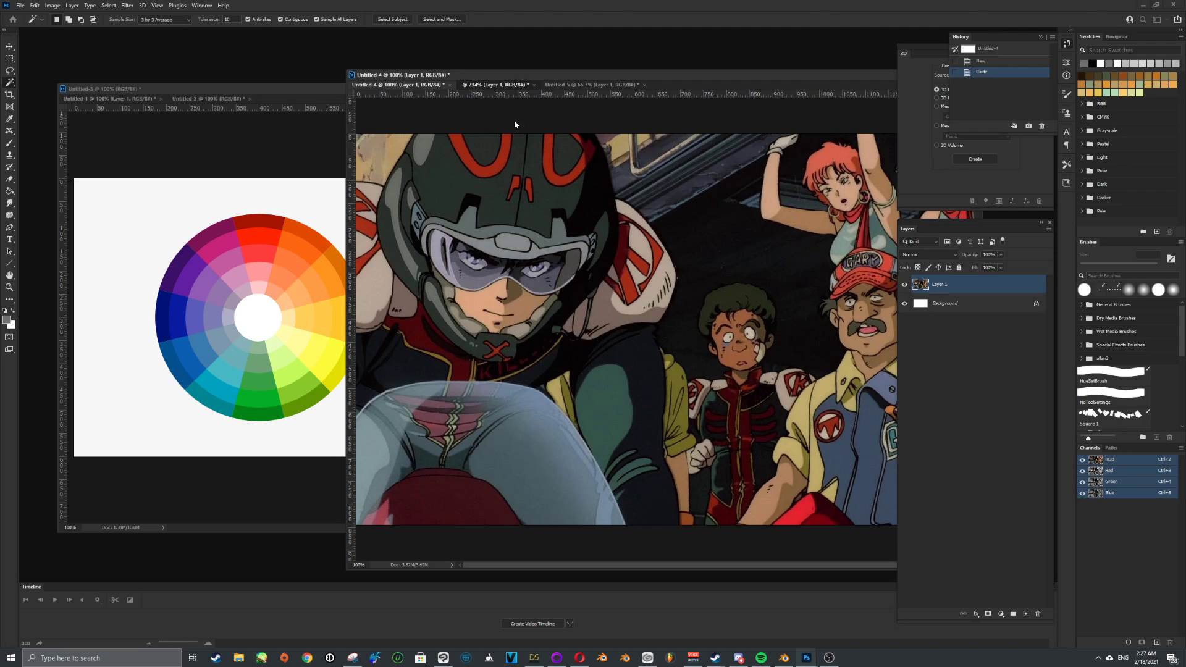
- Open the curly-haired girl image in Save for Web and reduce its GIF palette to 64 colors
click(497, 86)
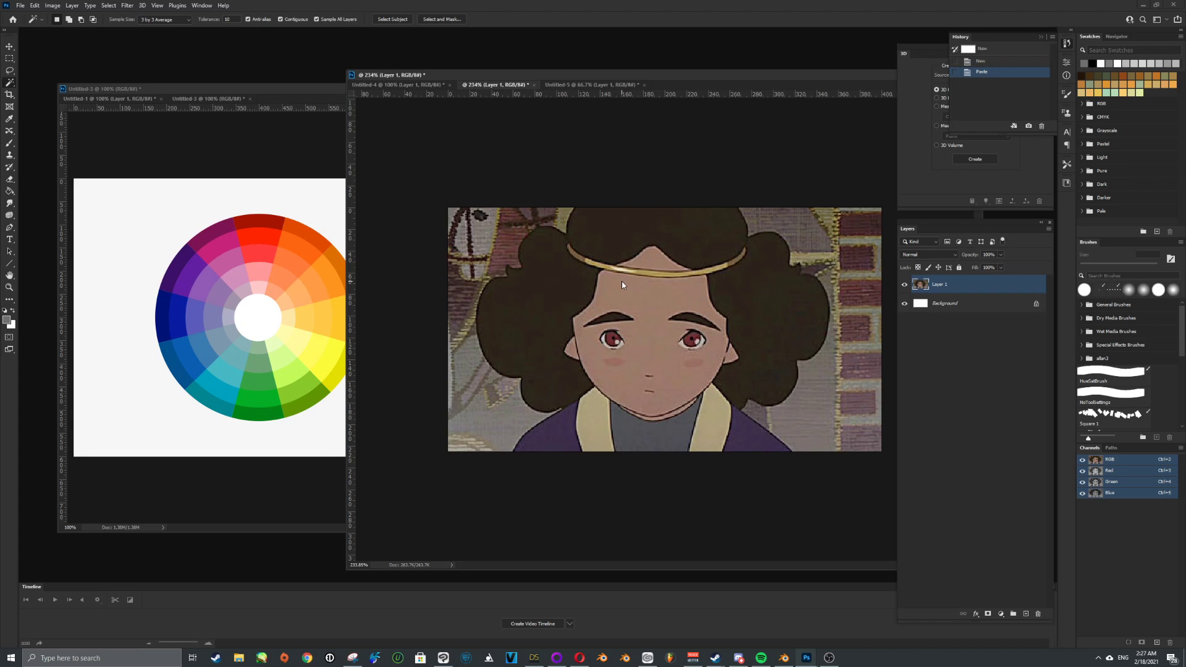
key(ctrl+alt+shift+s)
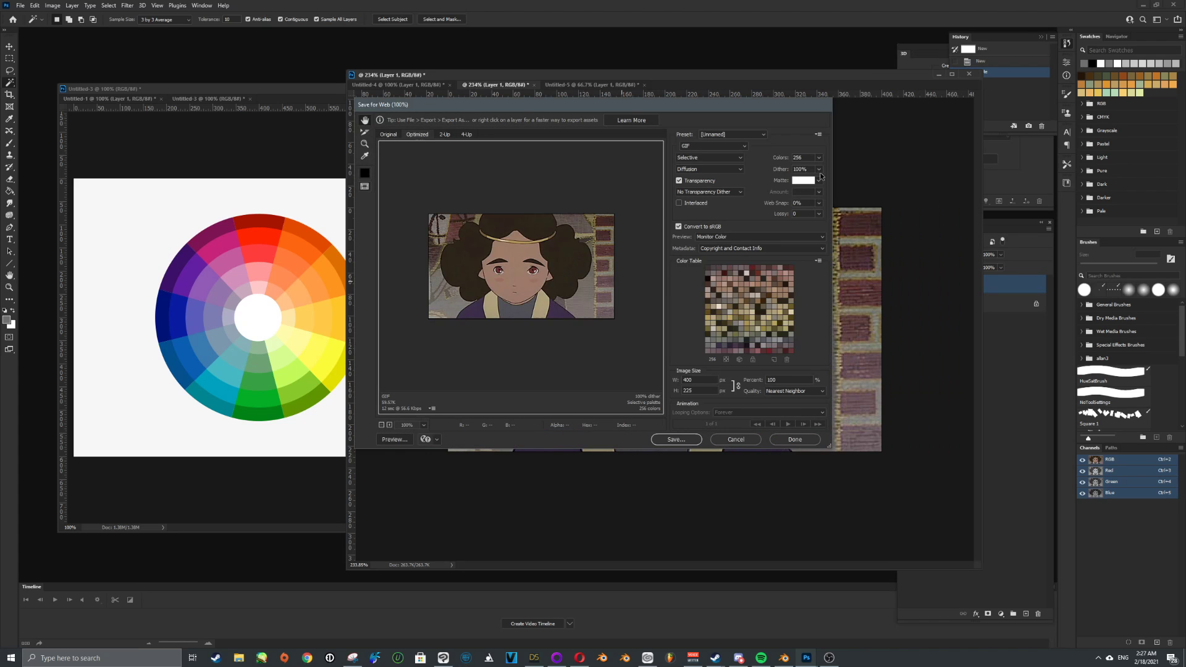
click(818, 157)
click(803, 216)
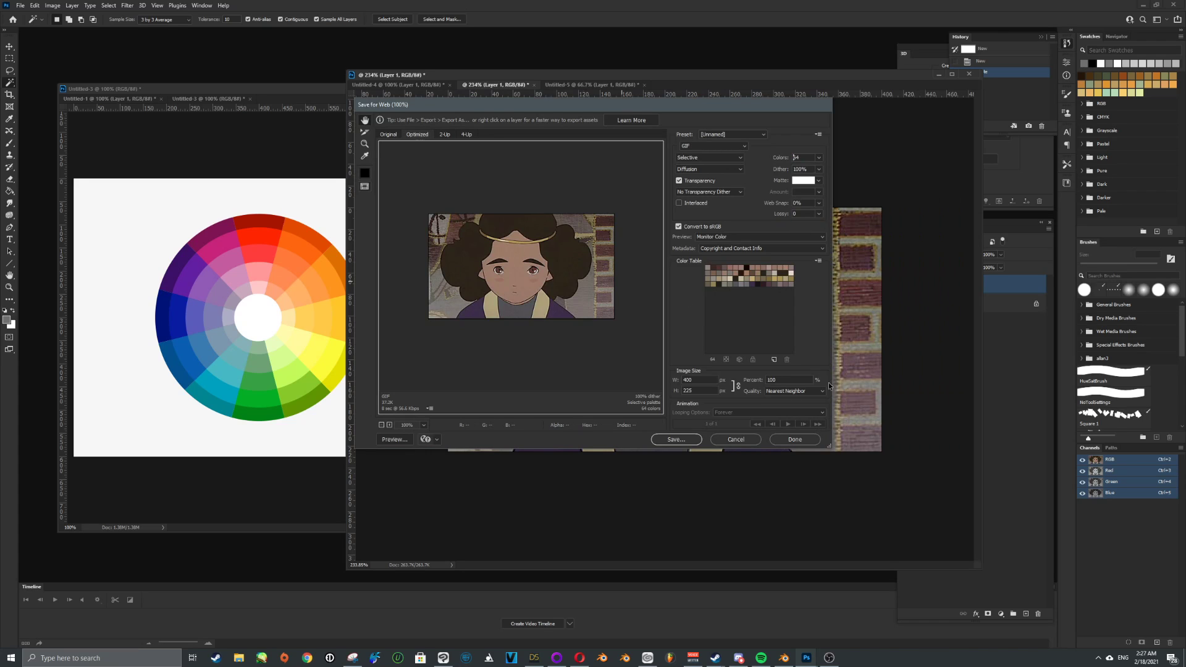
- Save the curly-haired girl image's color table as PrincessArete_01 and close Save for Web without exporting
click(818, 261)
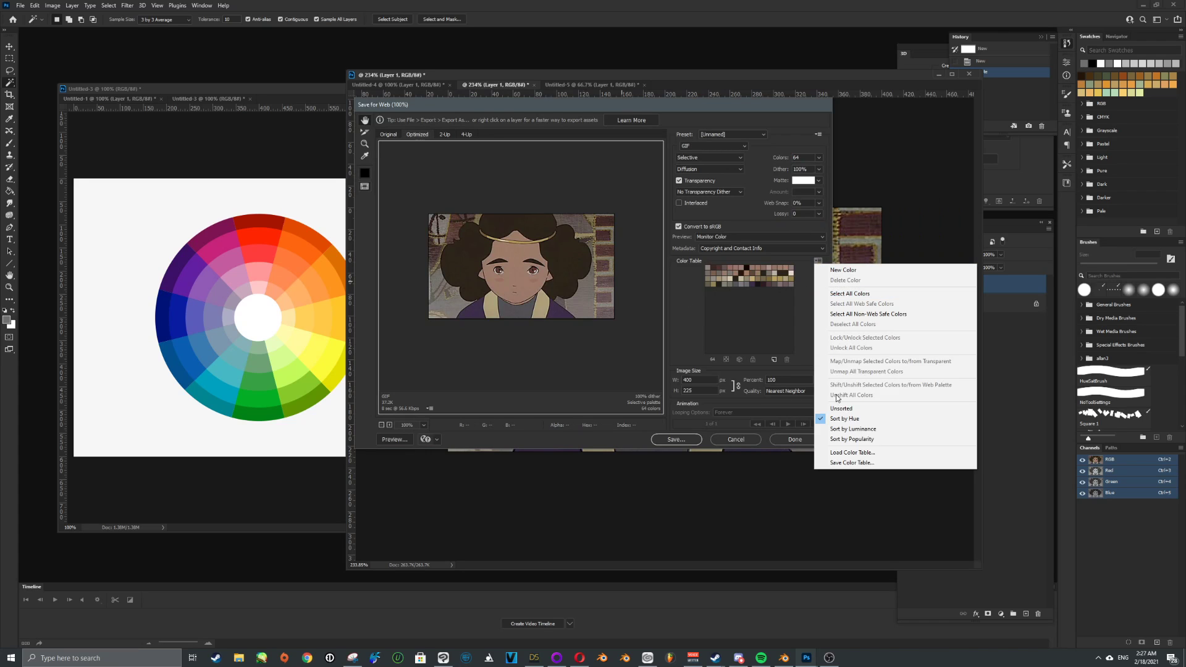
click(861, 460)
text(PrincessArete_01)
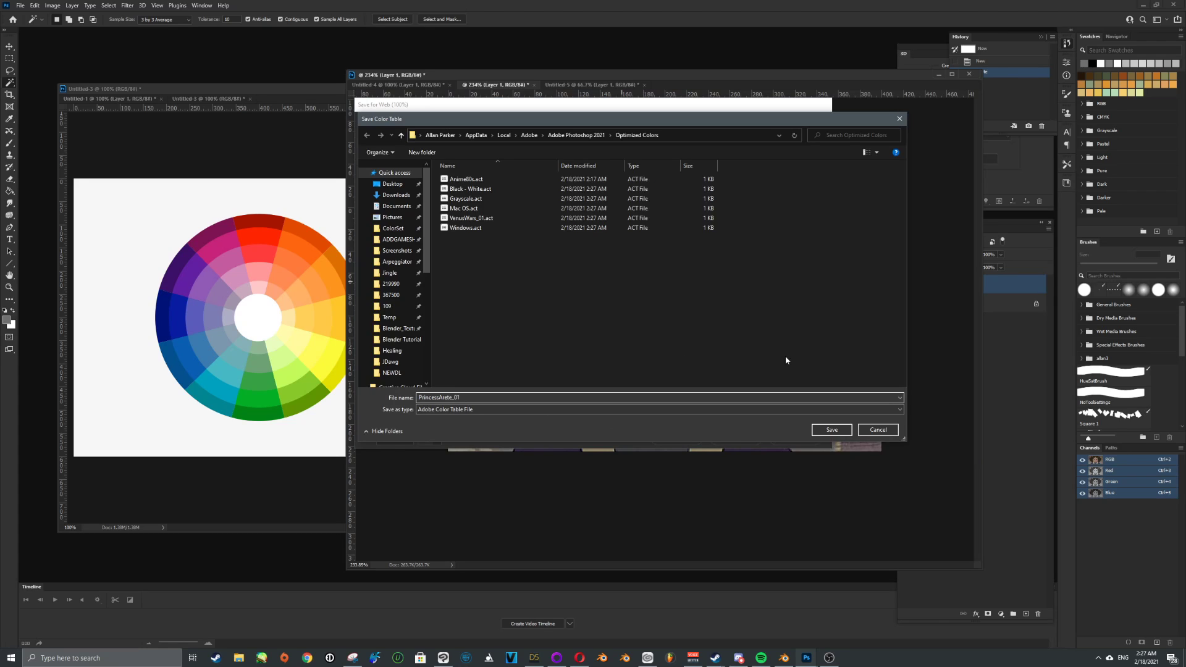
click(825, 430)
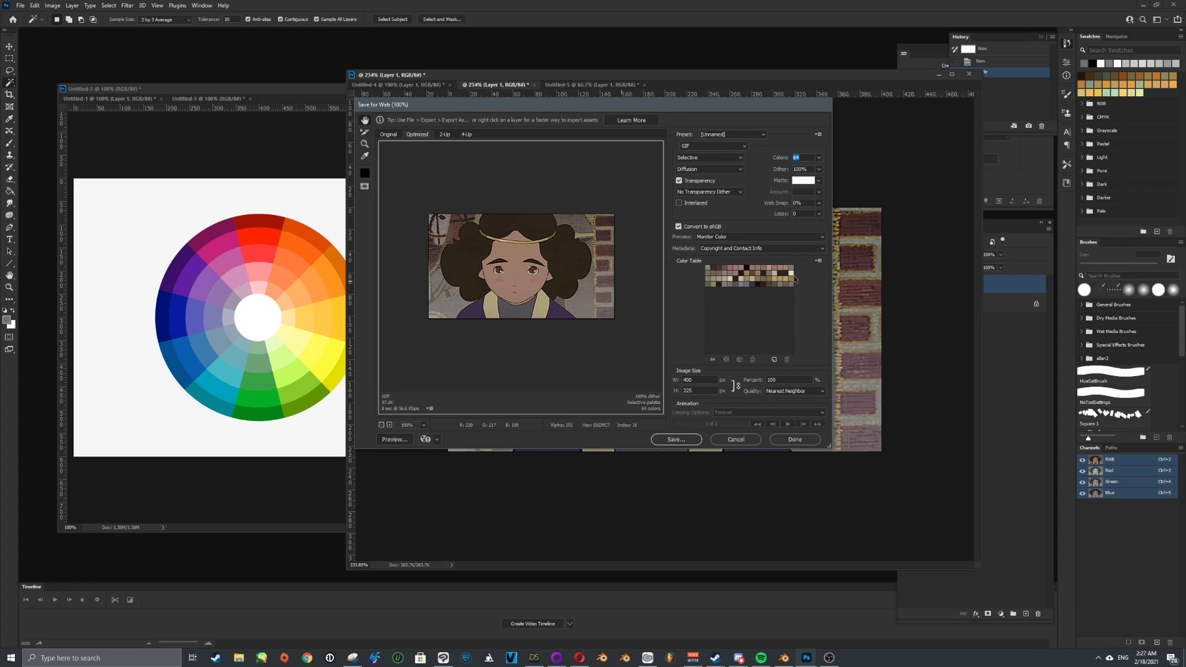
click(735, 439)
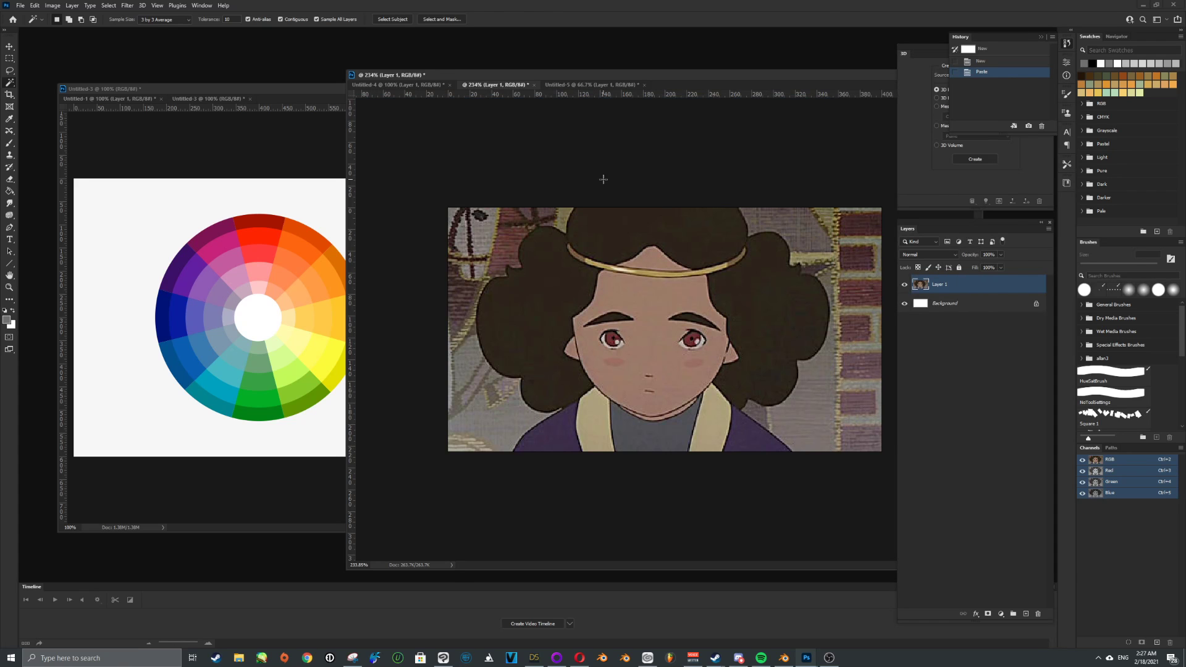
- Open the bicycle race image in Save for Web and reduce its GIF palette to 64 colors
click(588, 87)
key(ctrl+alt+shift+s)
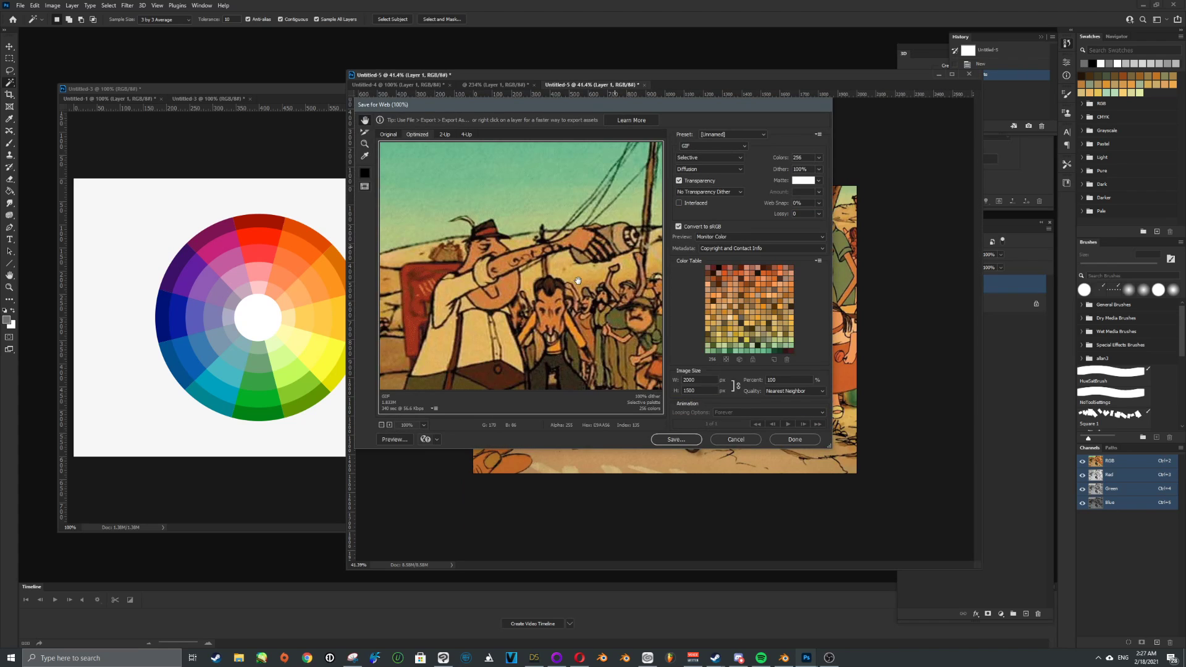
click(818, 158)
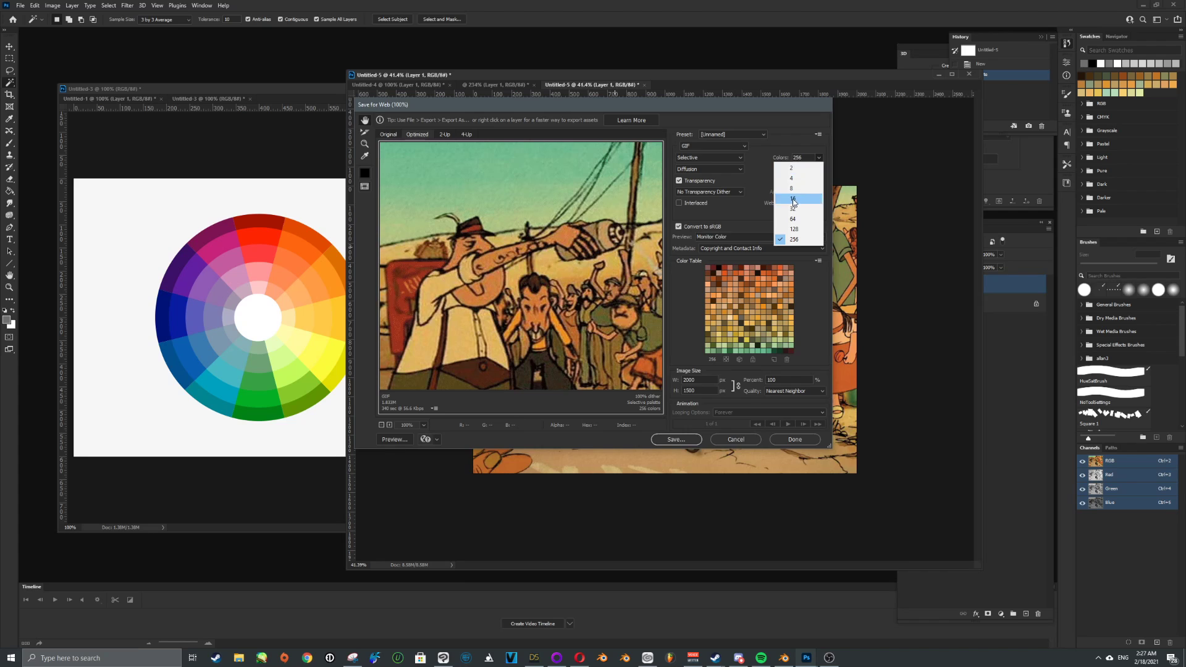
click(799, 220)
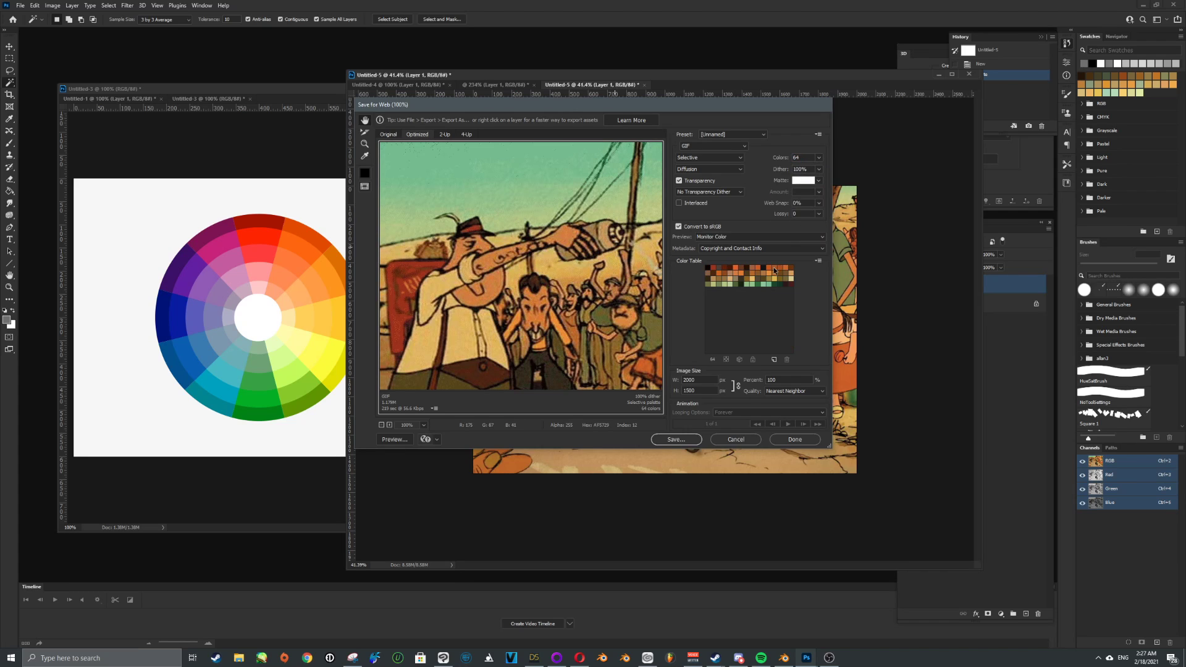
- Save the bicycle race color table as Triplettes_01, copying the folder path, and close Save for Web without exporting
click(818, 261)
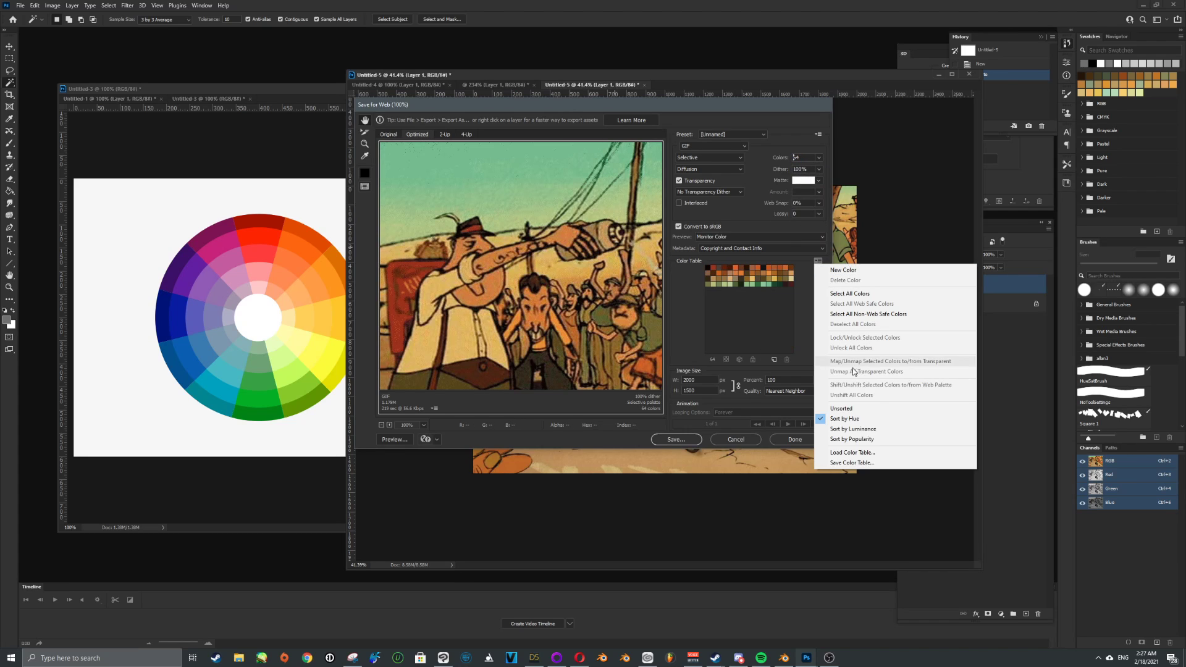
click(855, 463)
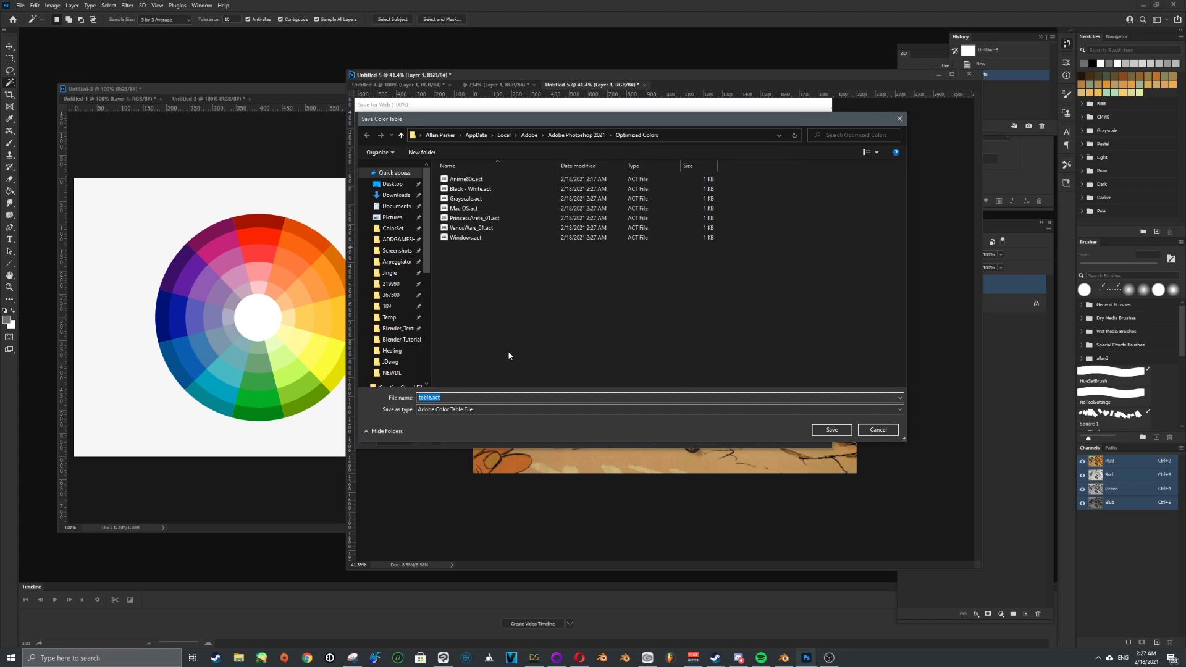
text(Triplettes_01)
click(592, 136)
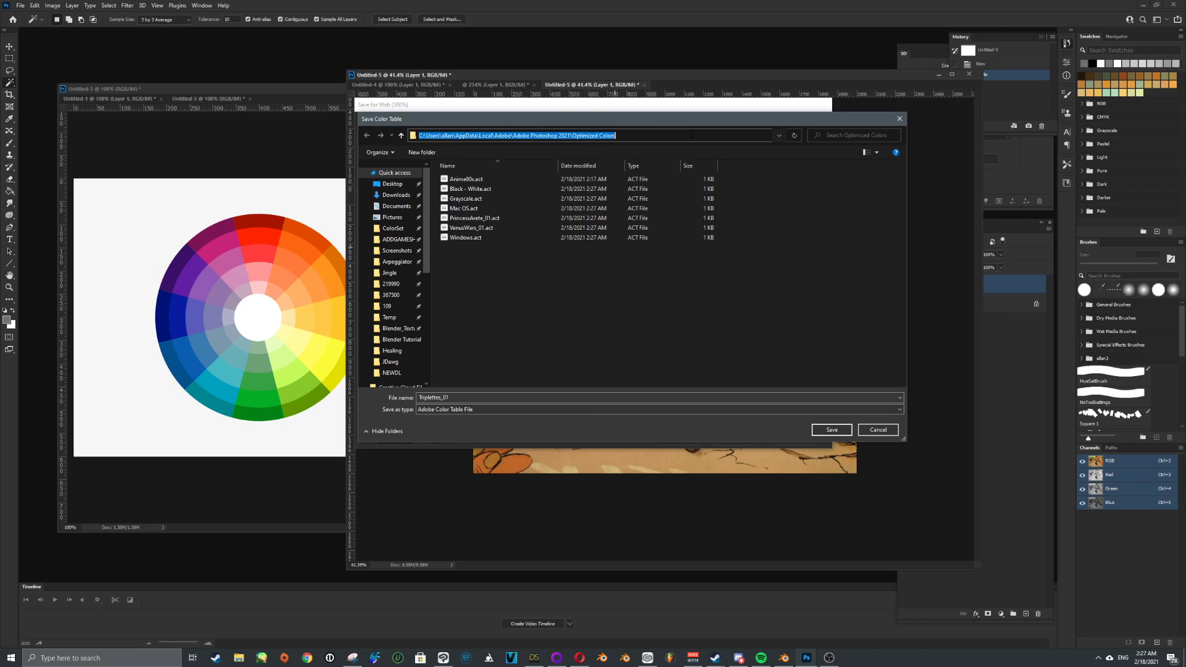
click(824, 428)
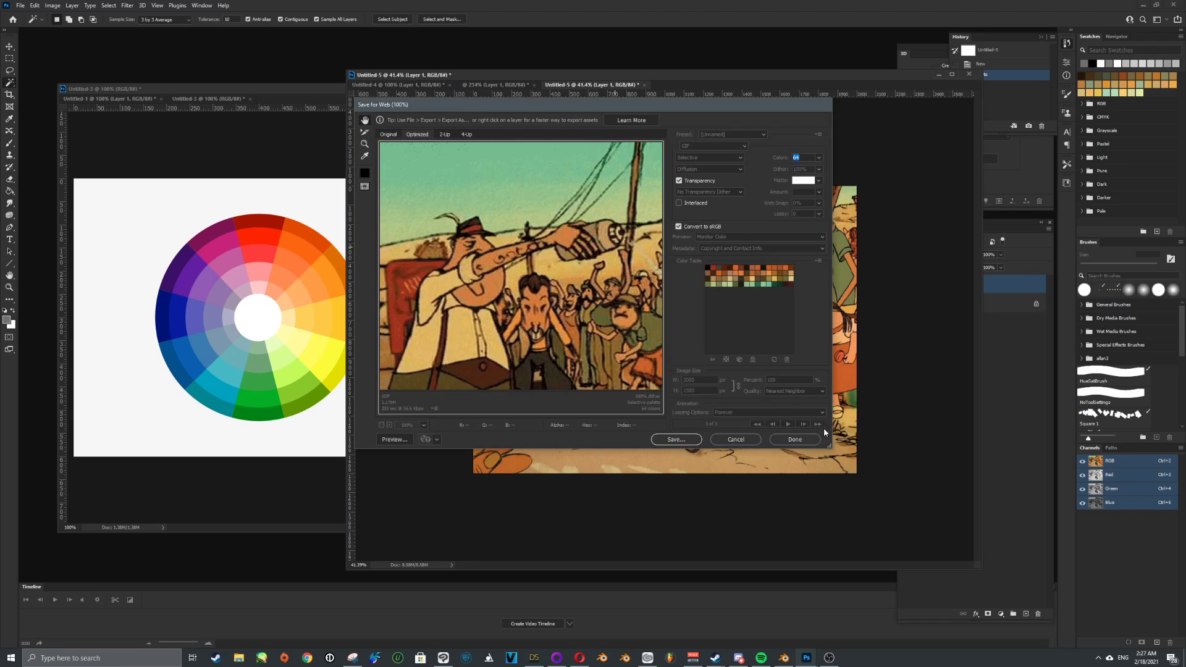
click(717, 438)
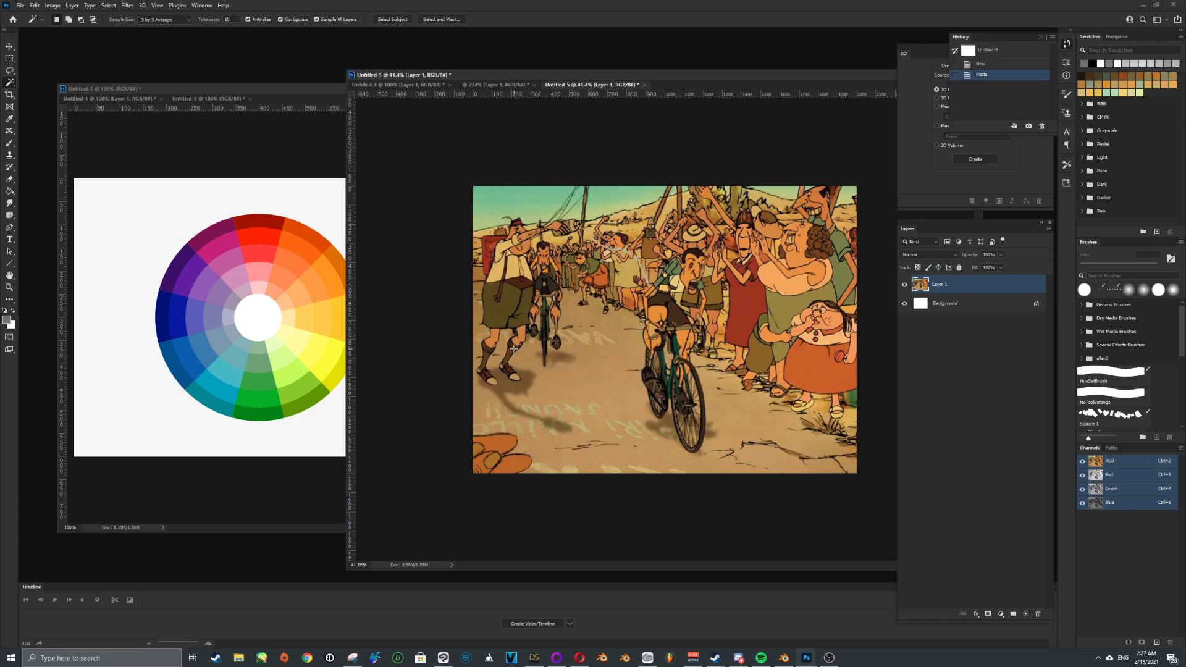
- Undock the Swatches panel over the bicycle race image and enlarge it
click(458, 86)
click(496, 86)
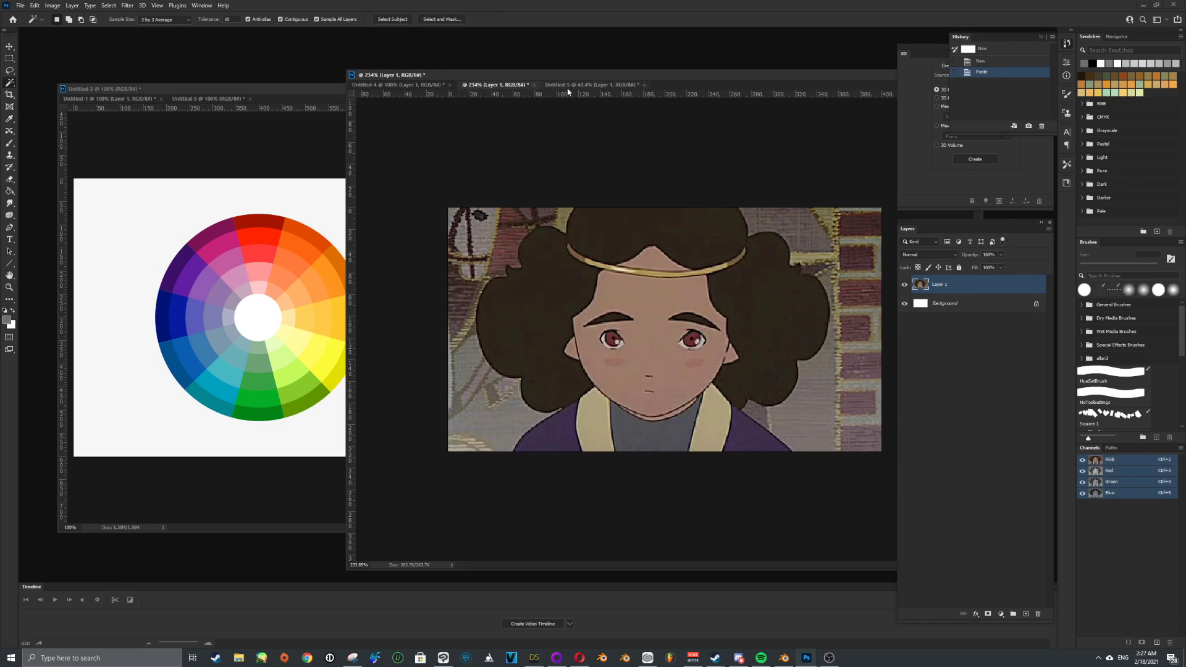
click(572, 87)
drag(1090, 36, 671, 94)
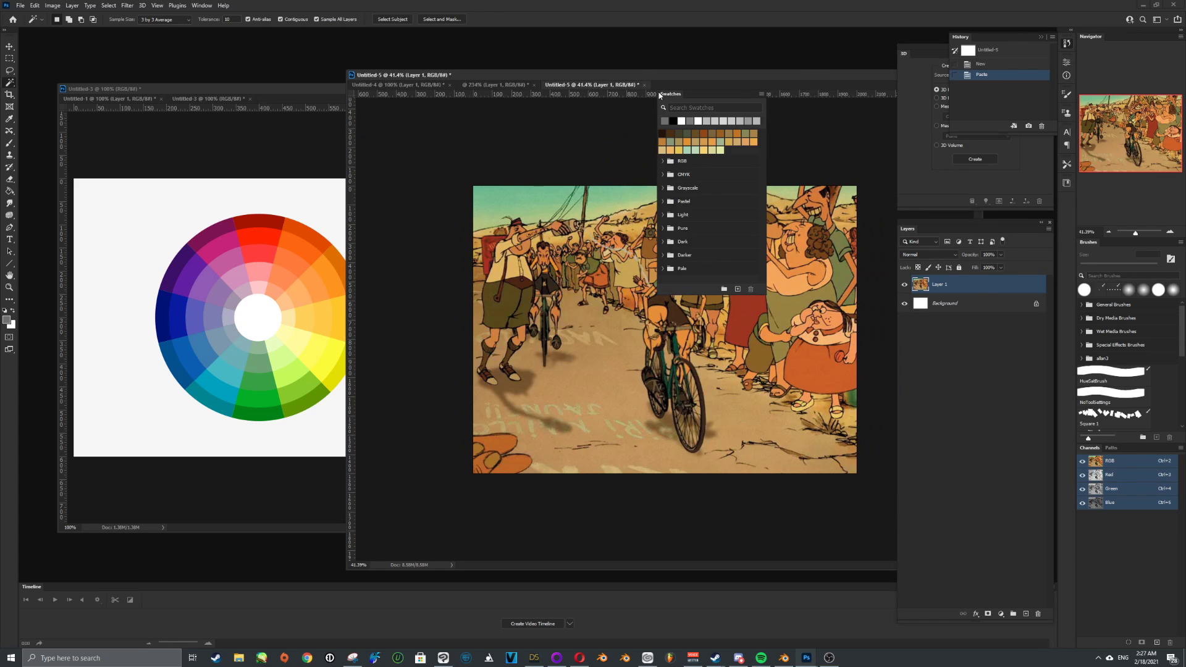
click(722, 205)
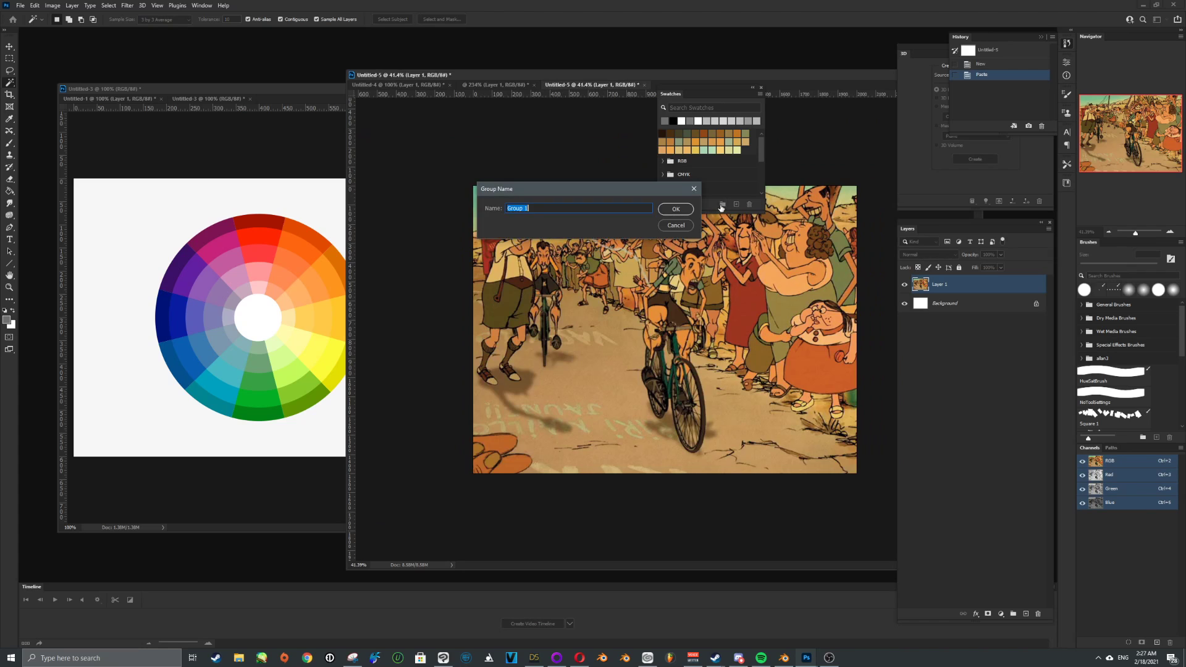
key(Return)
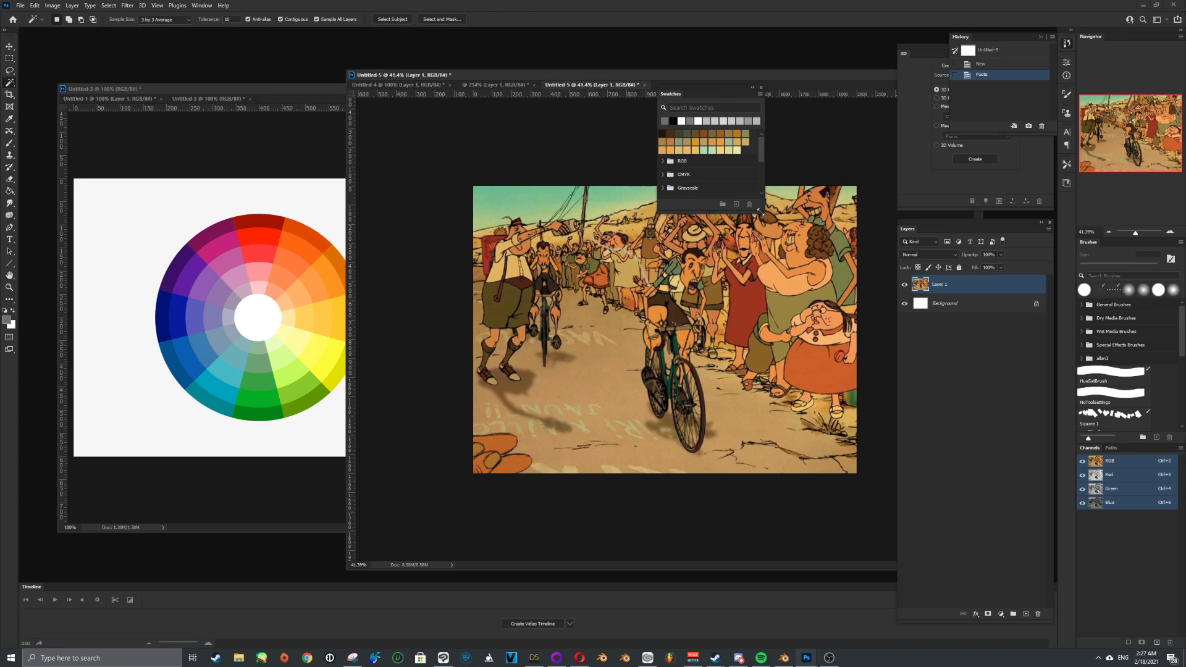
drag(759, 212, 861, 264)
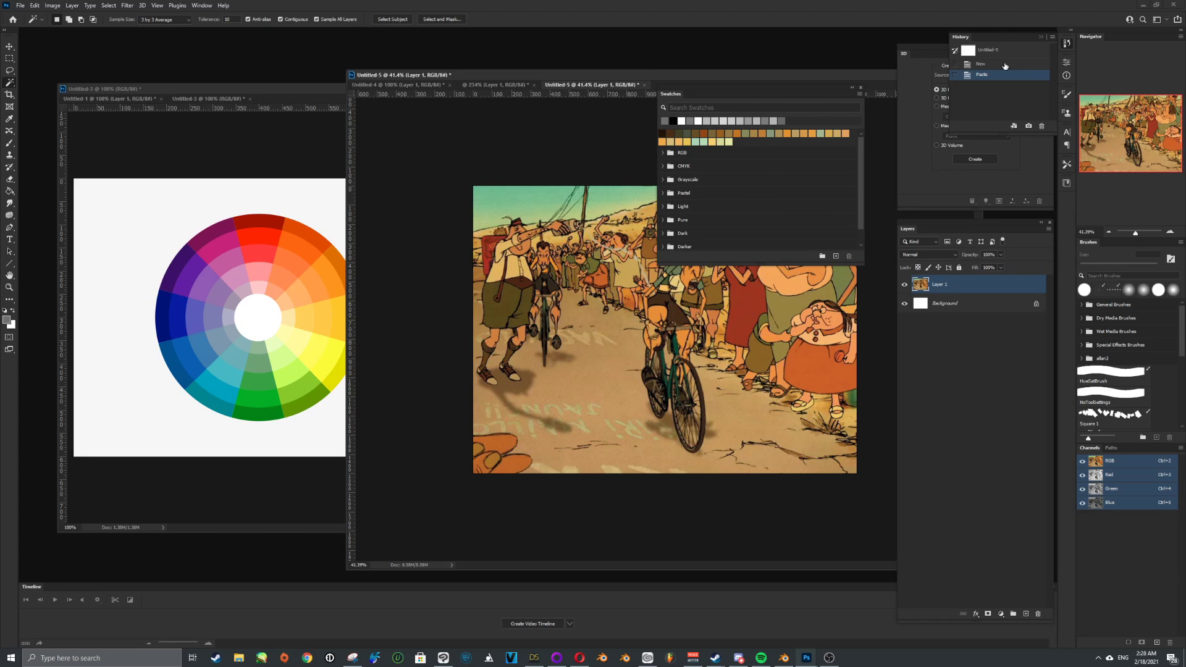
- Show the Color panel and add the Legacy Swatches to the Swatches panel
click(153, 6)
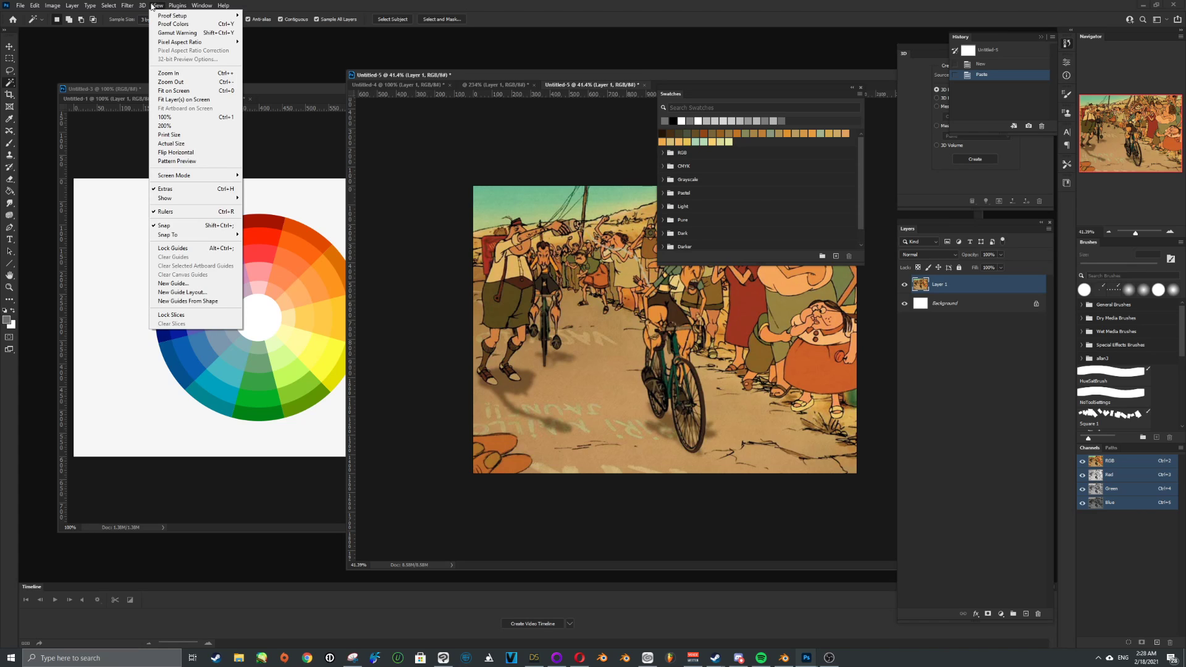
mouse_move(202, 5)
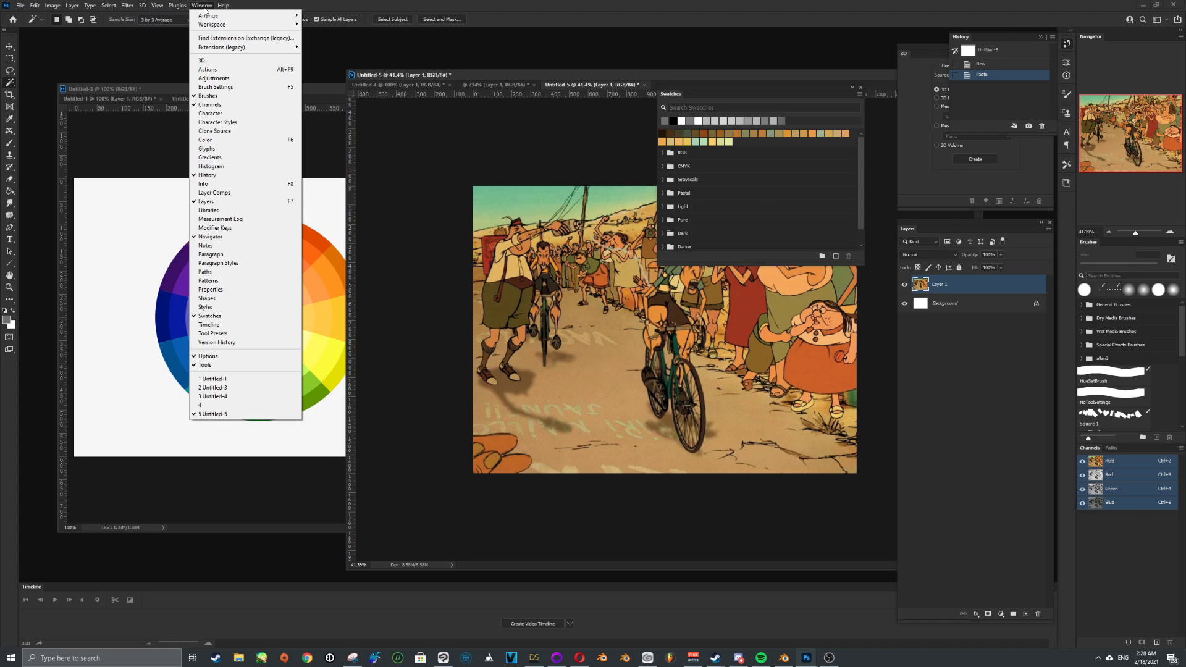
click(235, 140)
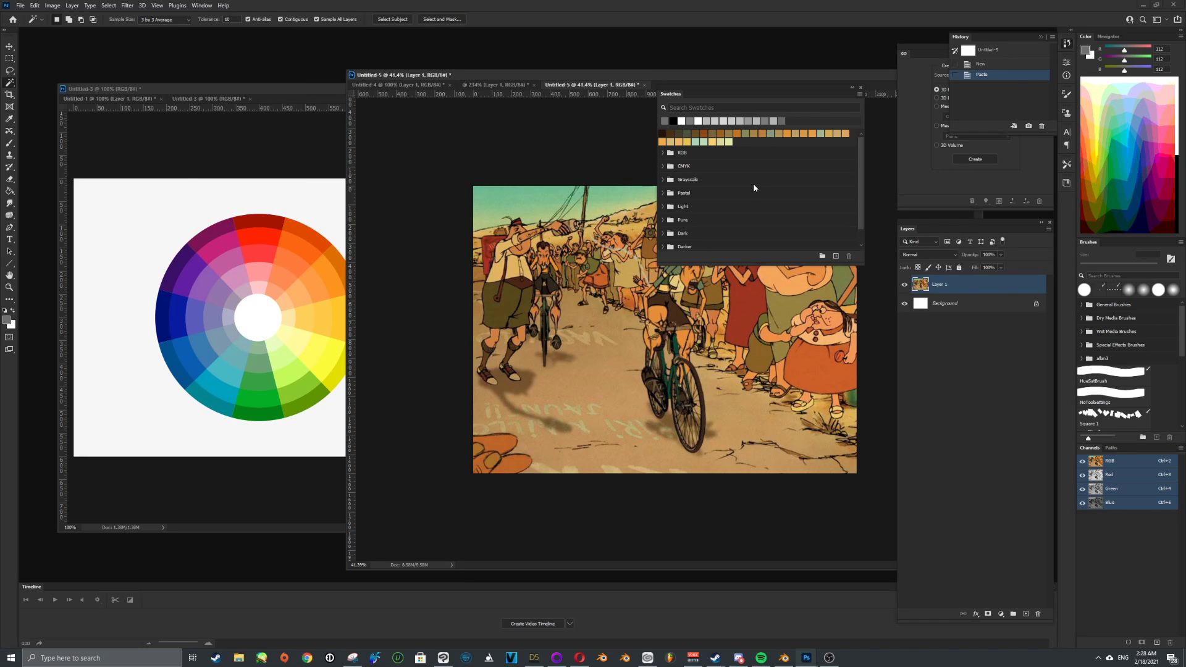
click(859, 94)
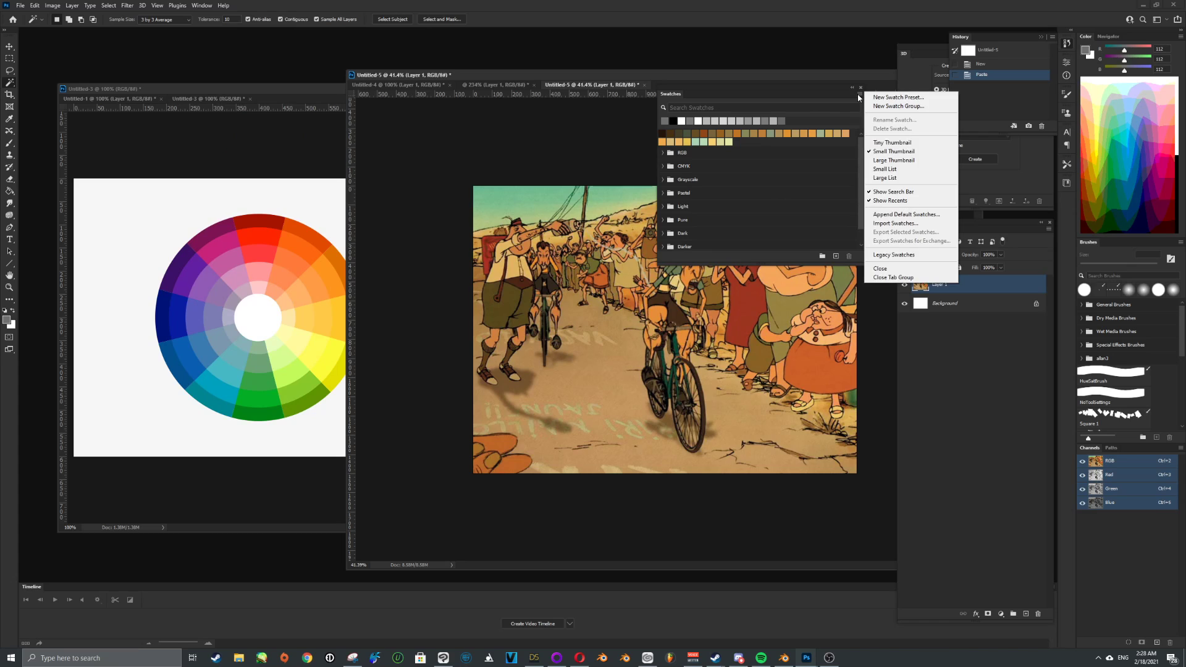
click(895, 255)
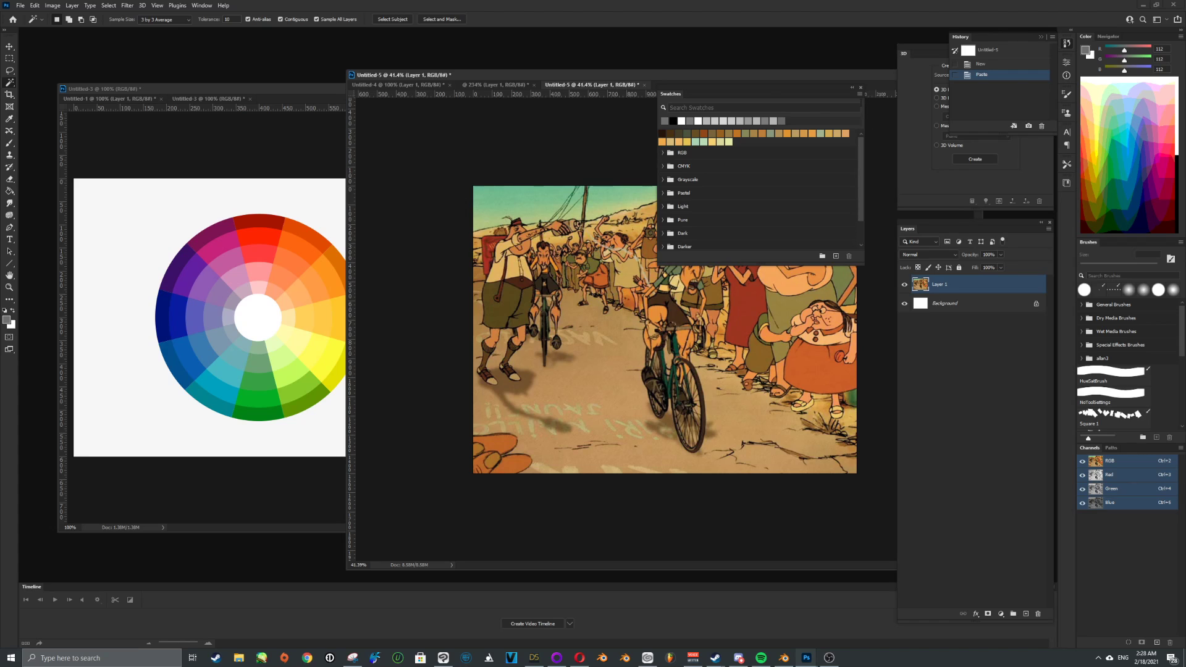
- Start a swatch import, set the file type to Color Table (*.ACT) and go to the Optimized Colors folder
click(859, 94)
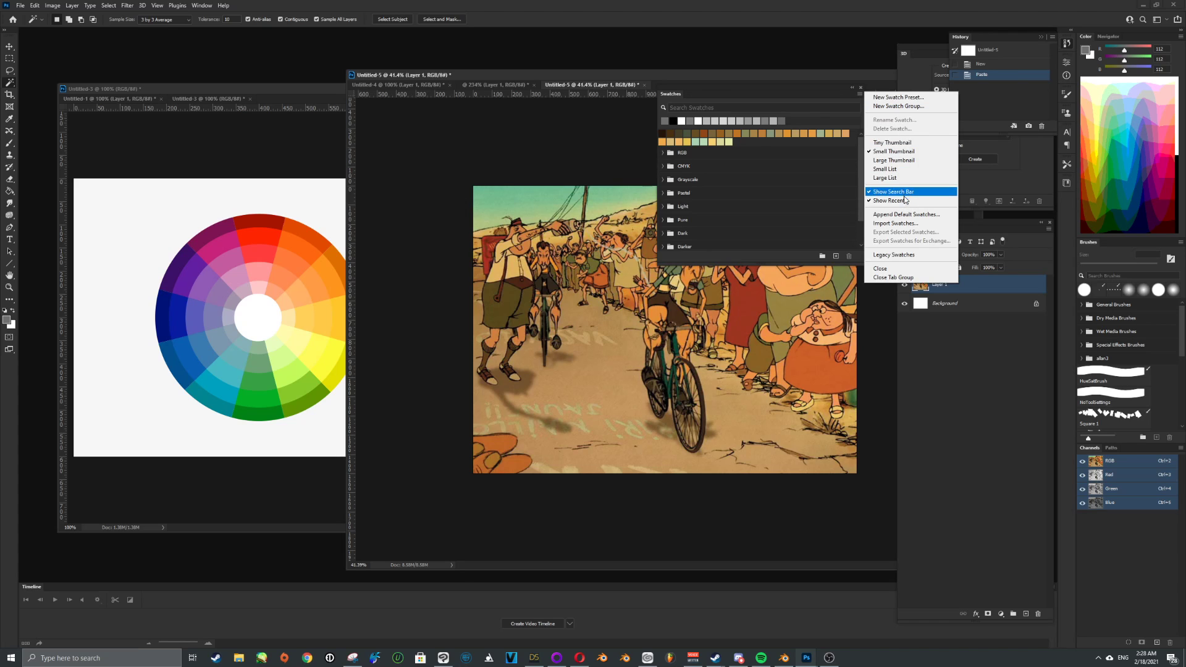
click(905, 224)
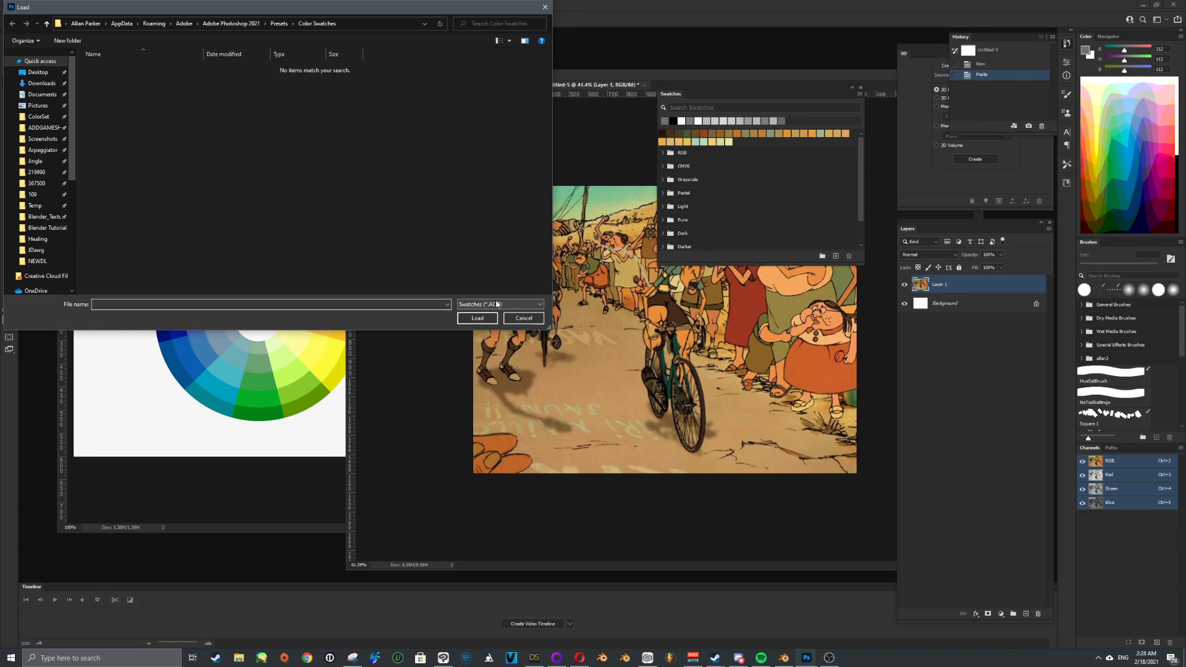
click(496, 304)
click(488, 321)
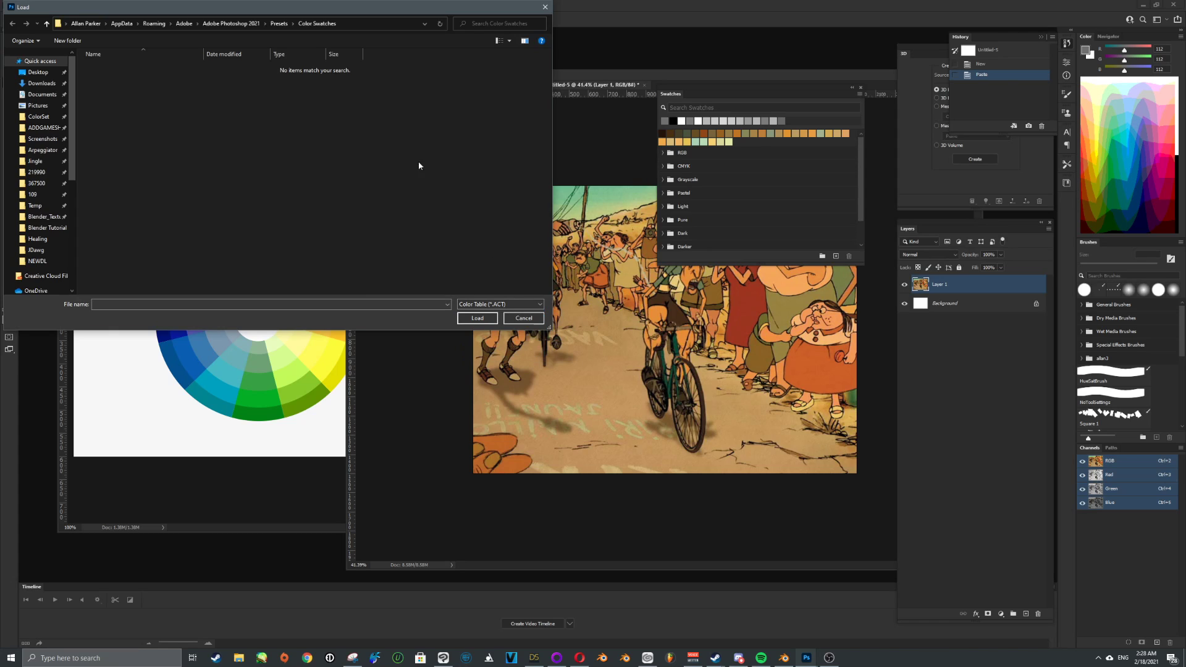
click(357, 24)
key(ctrl+v)
key(Return)
- Load VenusWars_01.act into the Swatches panel and expand its swatch group
drag(185, 6, 427, 69)
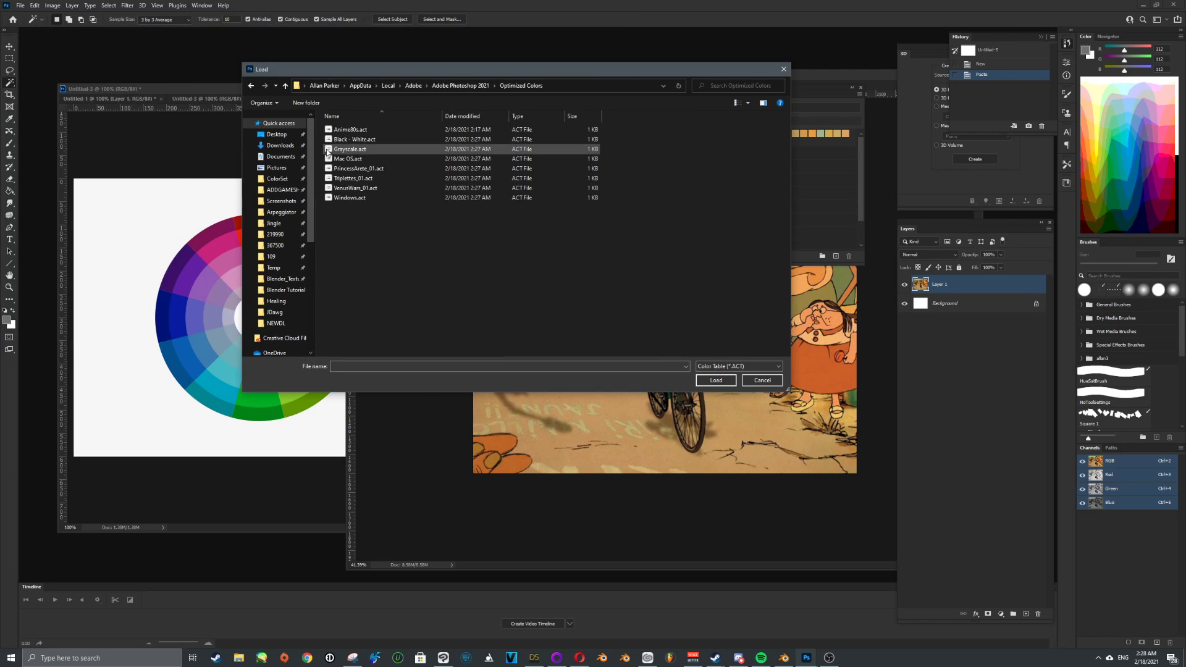
double_click(398, 187)
scroll(741, 232, down, 3)
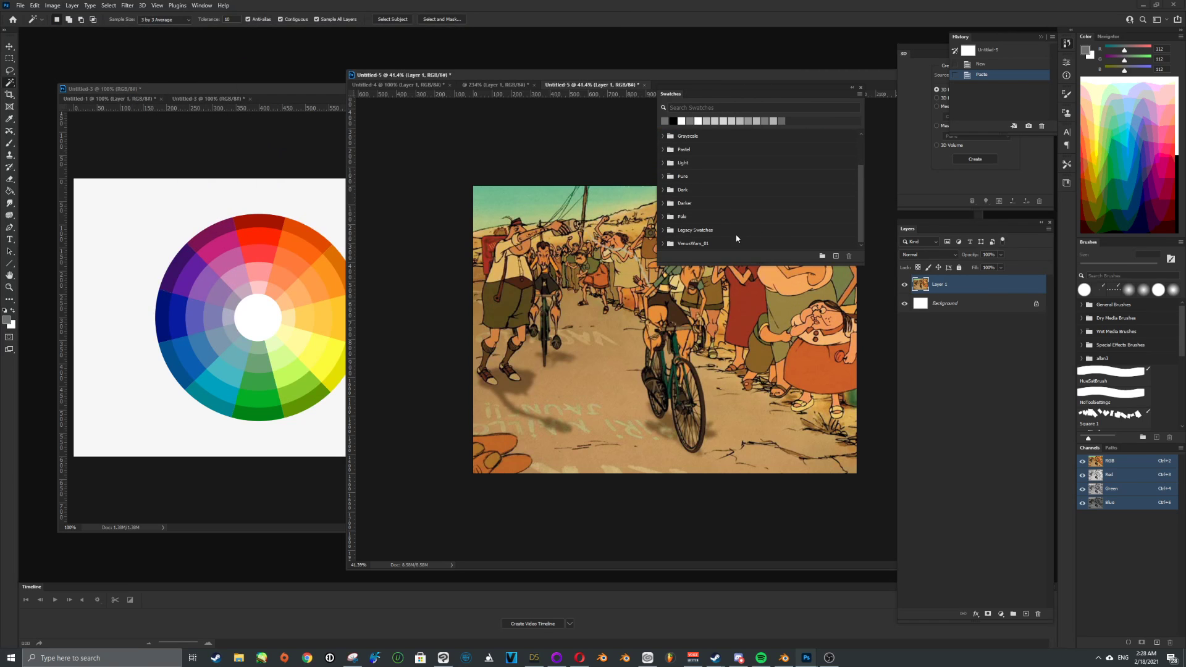
click(664, 244)
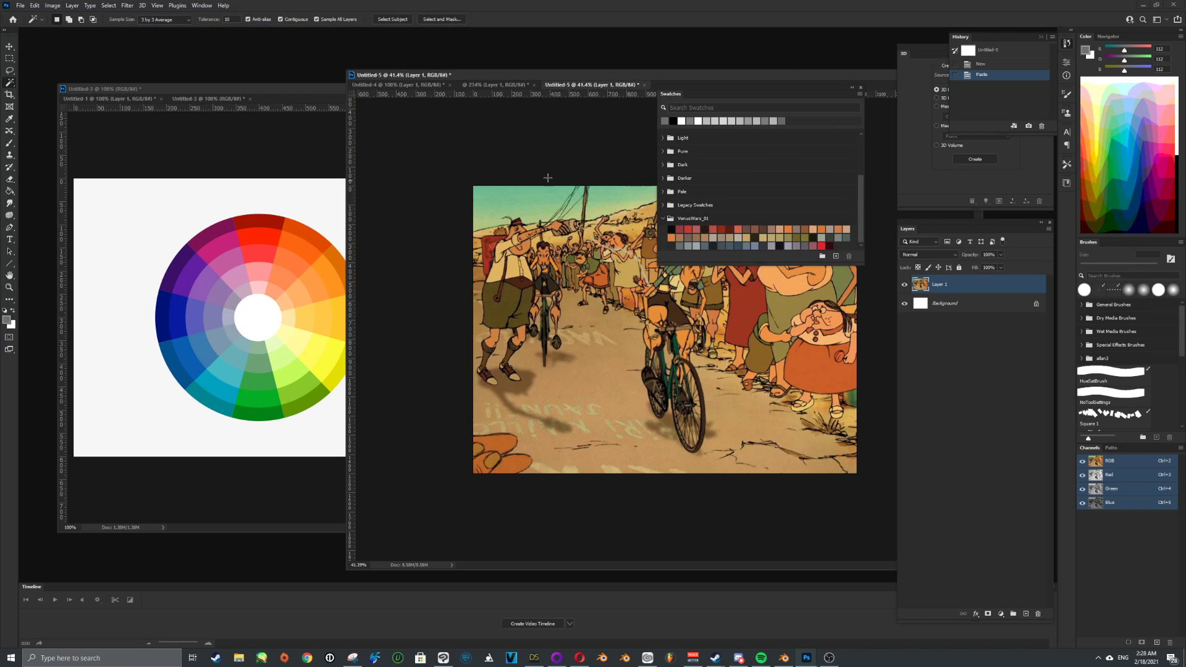
- Bring the color wheel document Untitled-3 forward and start converting it to Indexed Color
drag(316, 95, 390, 91)
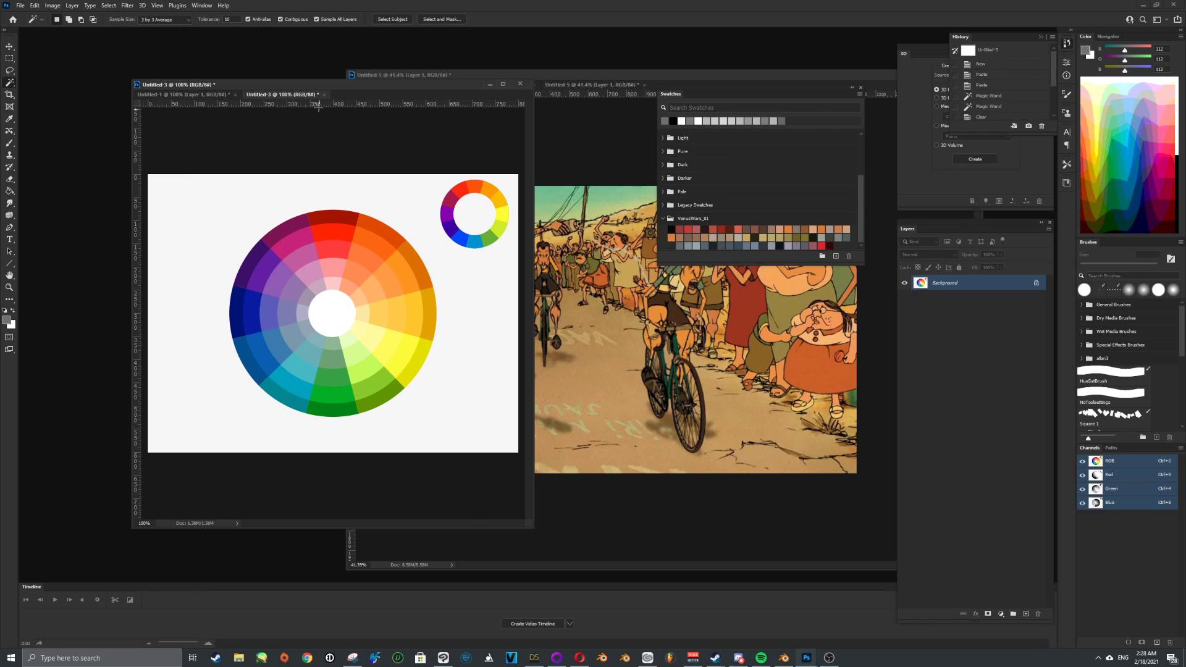
click(51, 5)
mouse_move(115, 16)
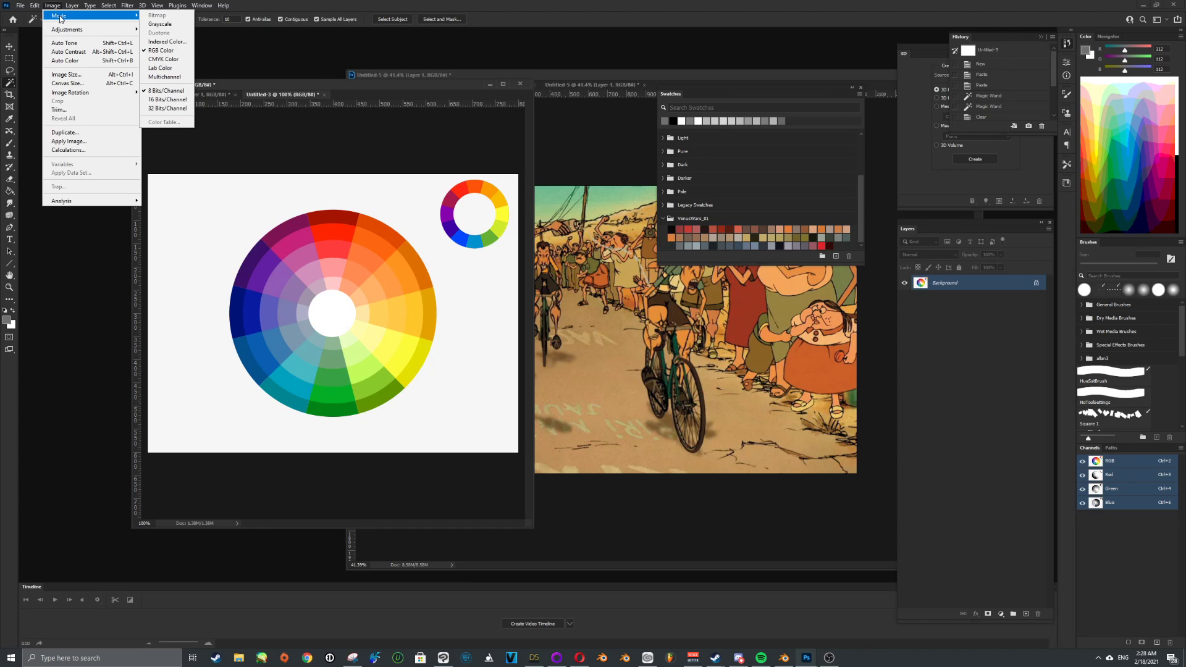
click(186, 42)
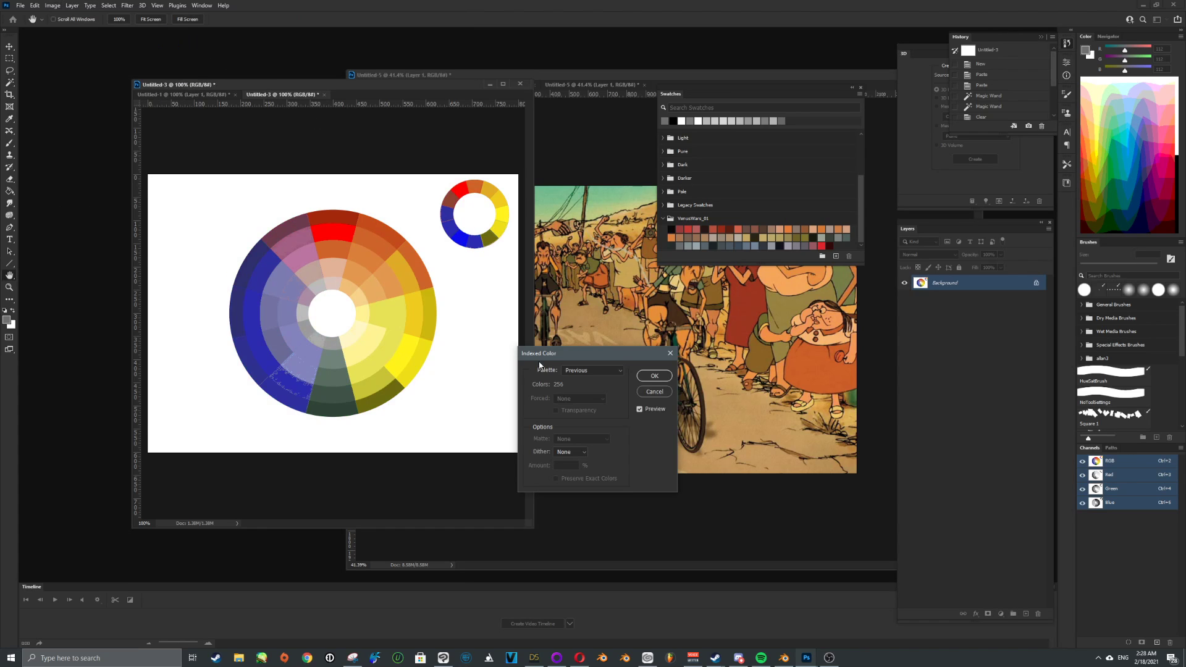
- Load VenusWars_01.act as the custom palette and convert the color wheel document to Indexed Color with it
drag(540, 361, 547, 288)
click(569, 297)
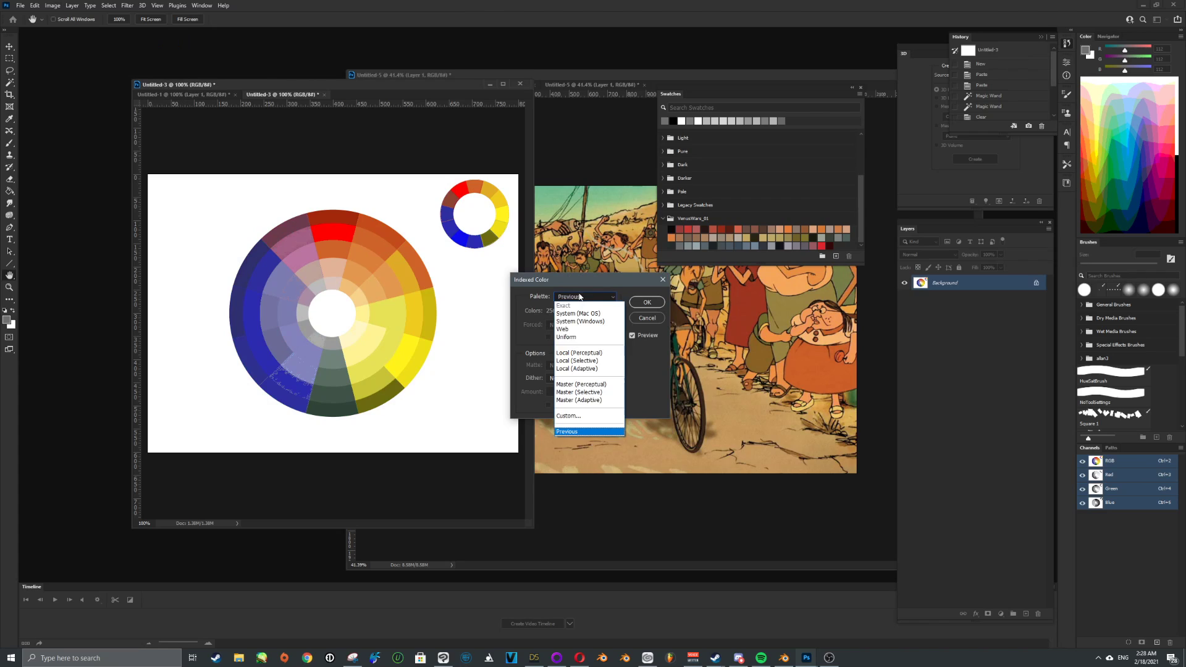
click(582, 415)
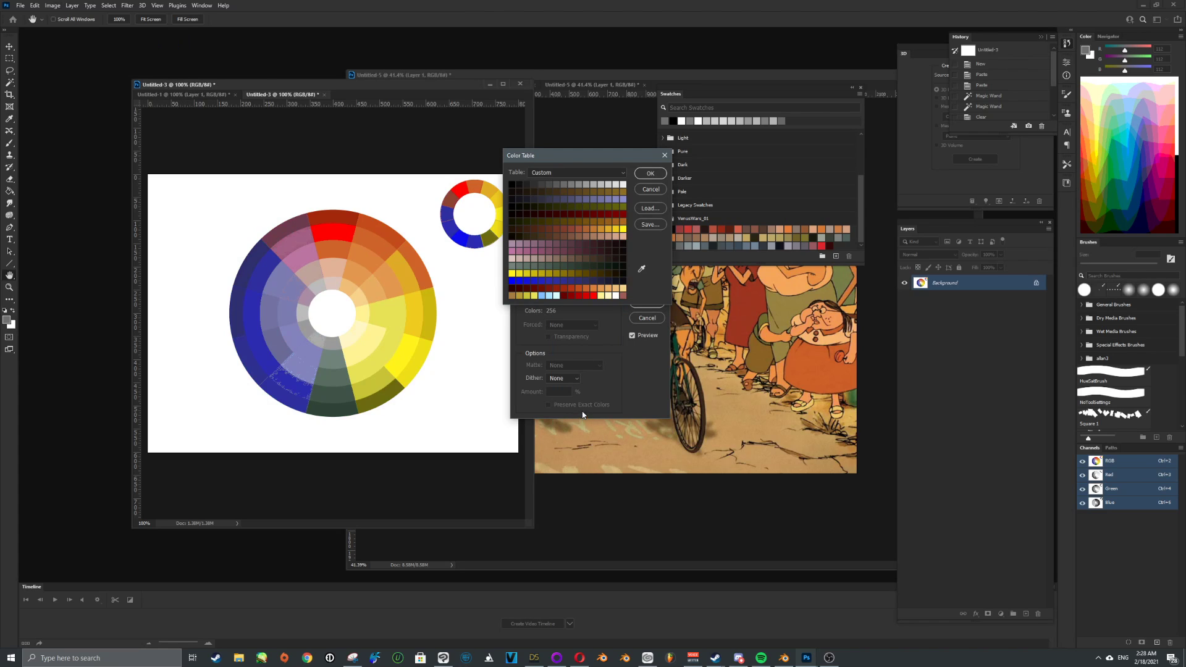
click(650, 208)
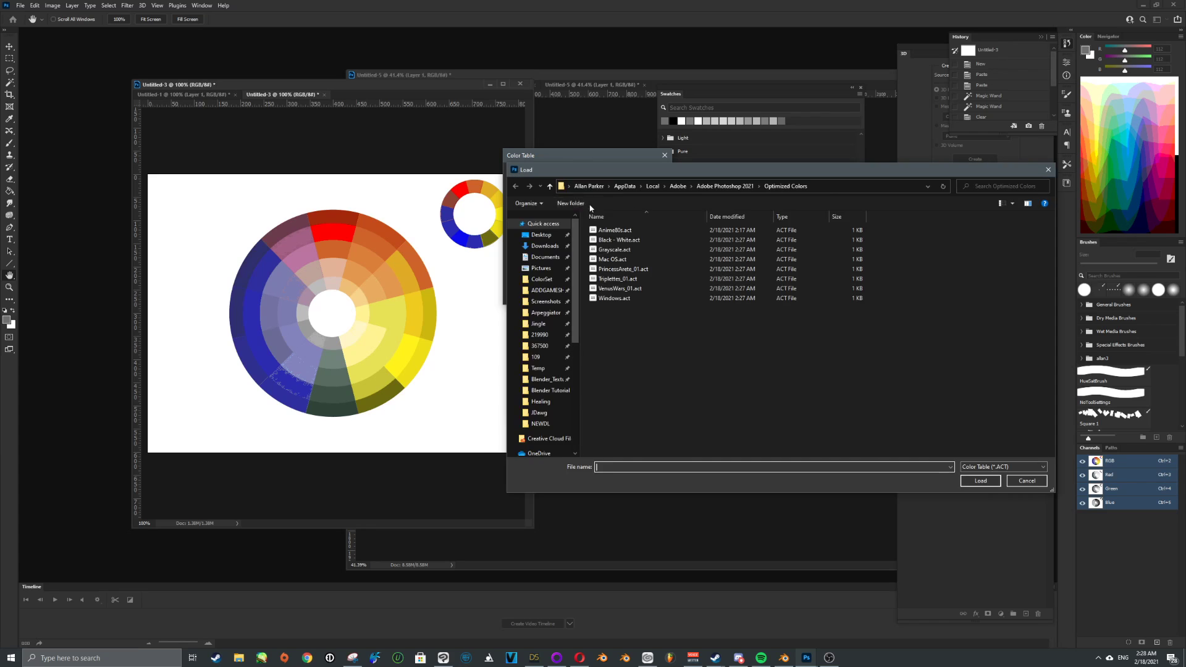
double_click(640, 289)
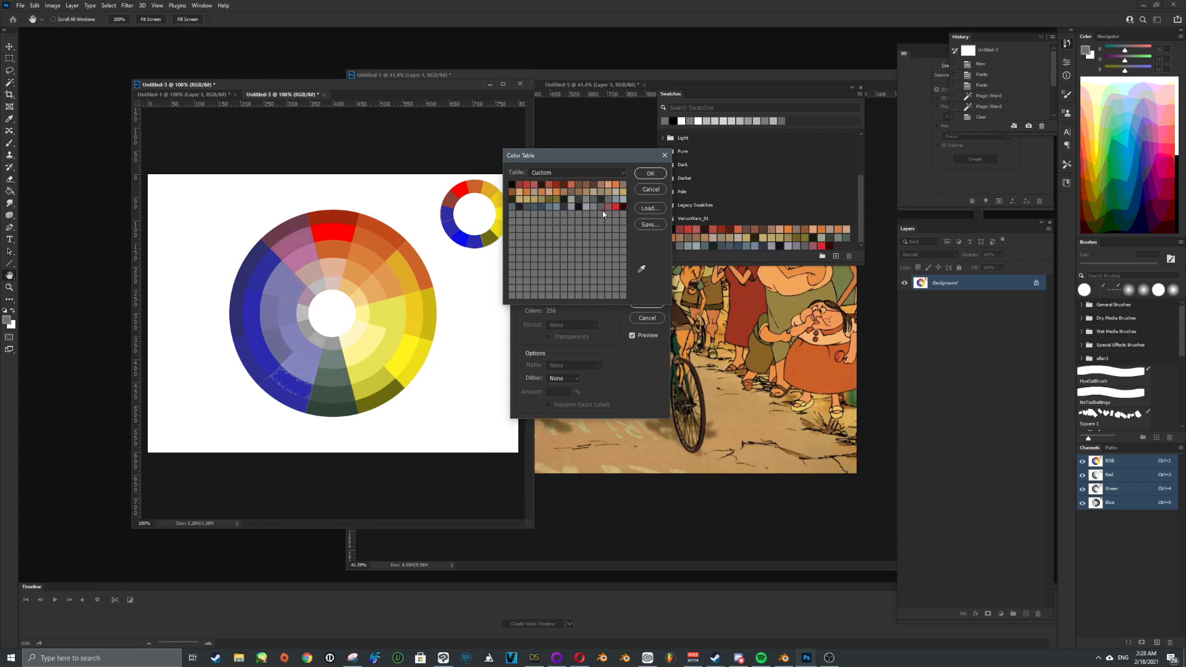
click(650, 173)
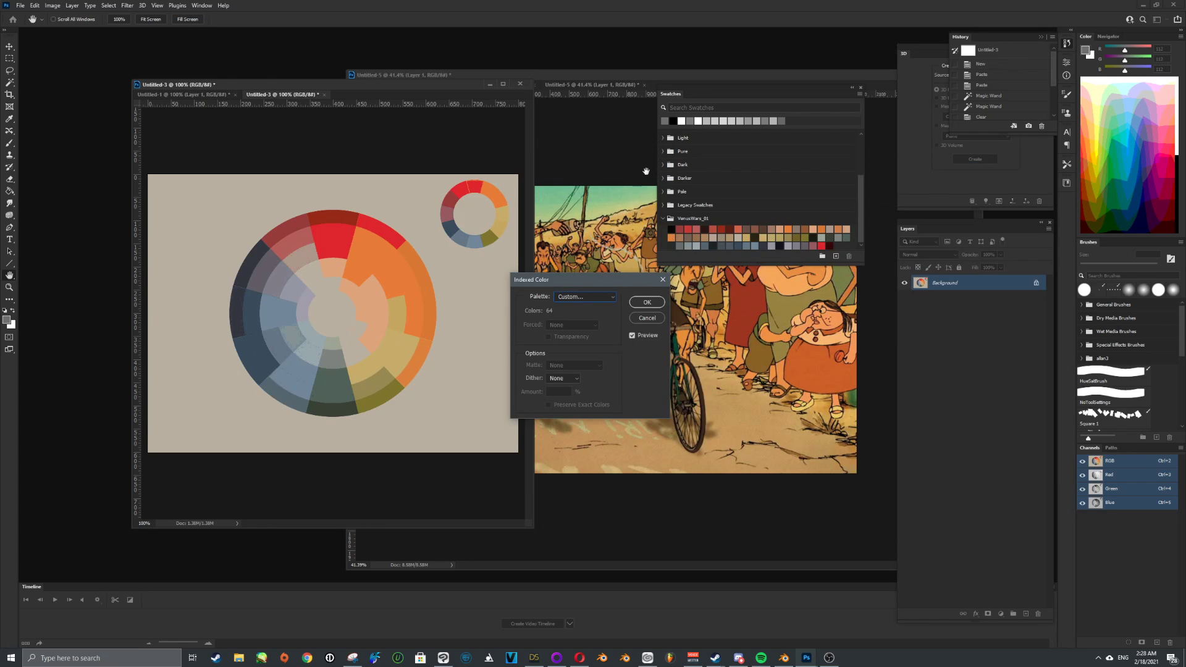
click(646, 303)
- Copy the whole VenusWars-colored wheel, paste it into a new default document and float that document in its own window
key(w)
key(ctrl+a)
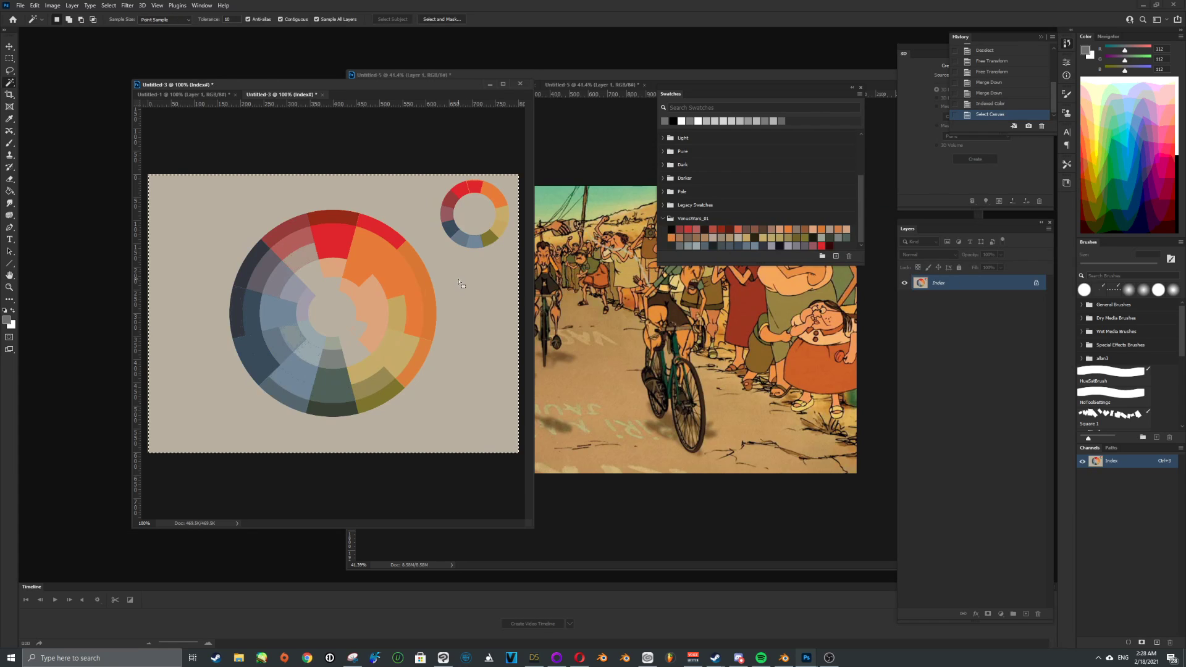
key(ctrl+n)
key(Return)
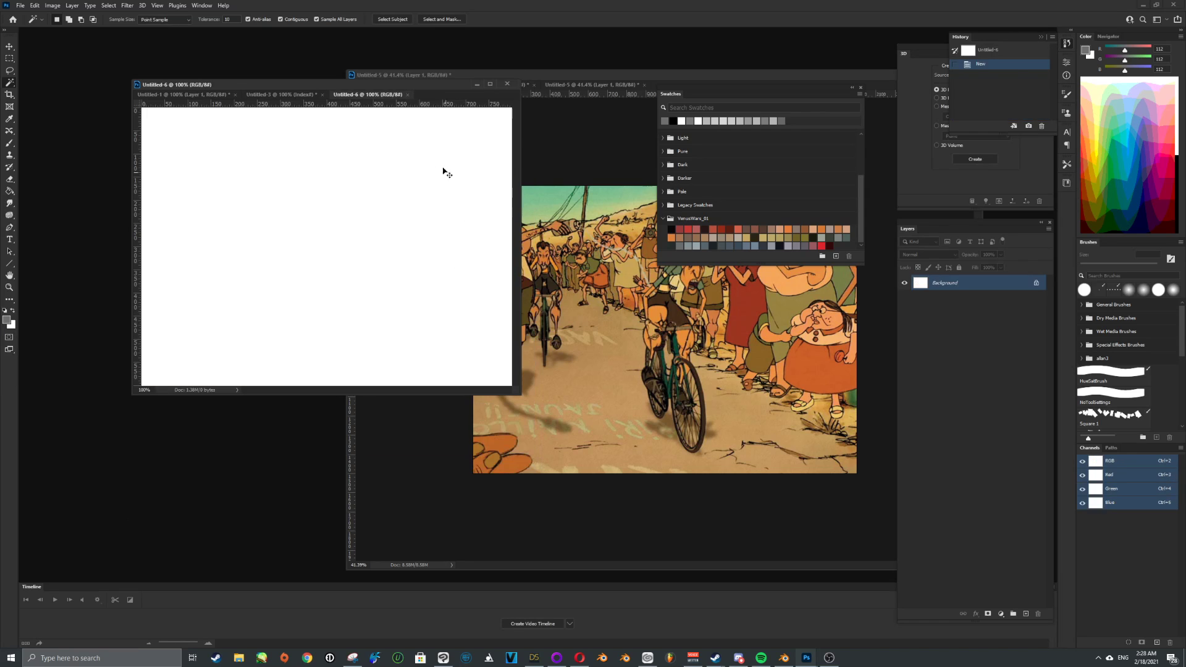
key(ctrl+v)
drag(368, 95, 301, 282)
- Return to Untitled-3 and undo its canvas selection and Indexed Color conversion
click(307, 223)
key(ctrl+z)
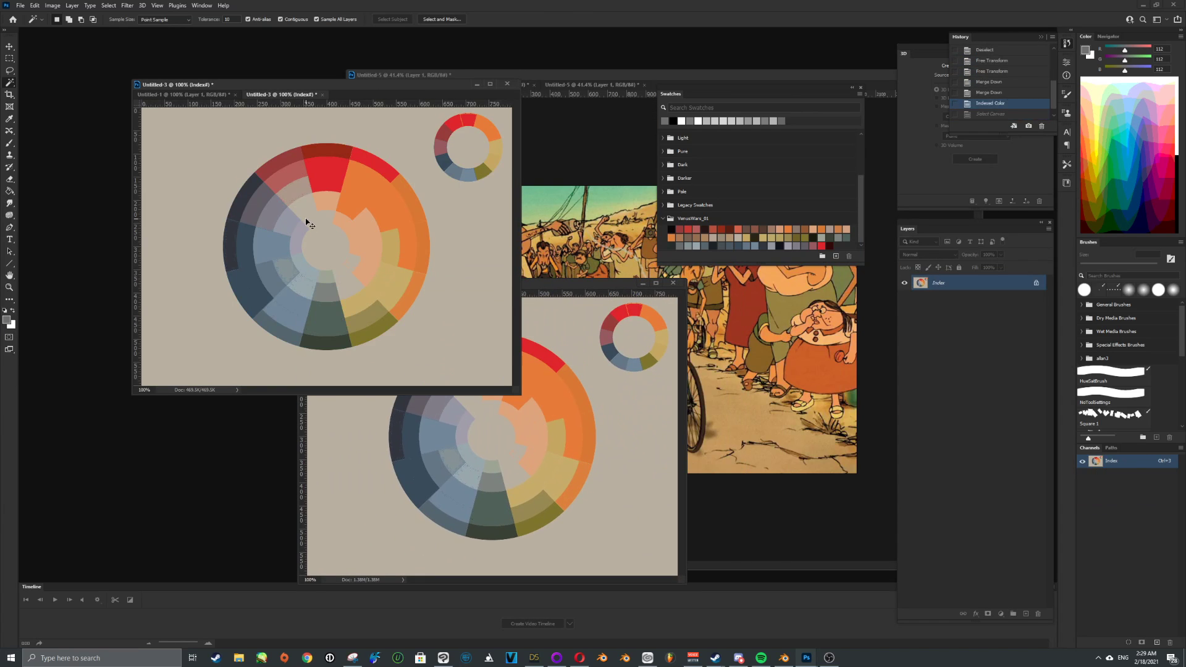
key(ctrl+z)
- Convert the color wheel in Untitled-3 to Indexed Color using PrincessArete_01.act as the custom palette
click(53, 6)
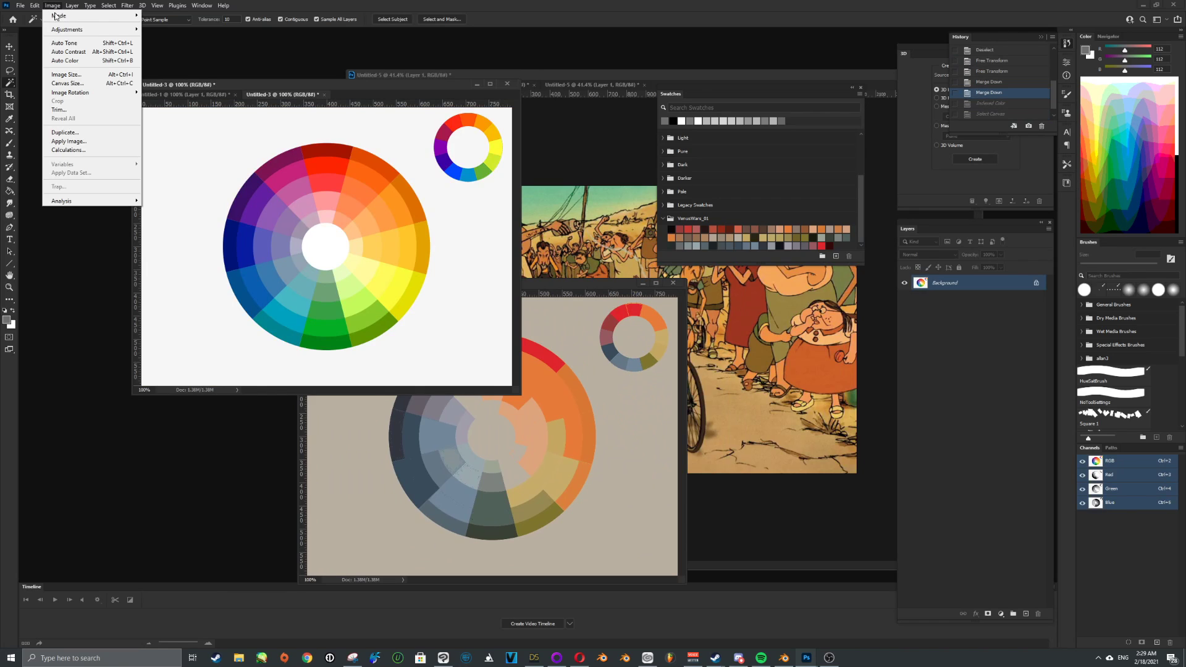
mouse_move(78, 19)
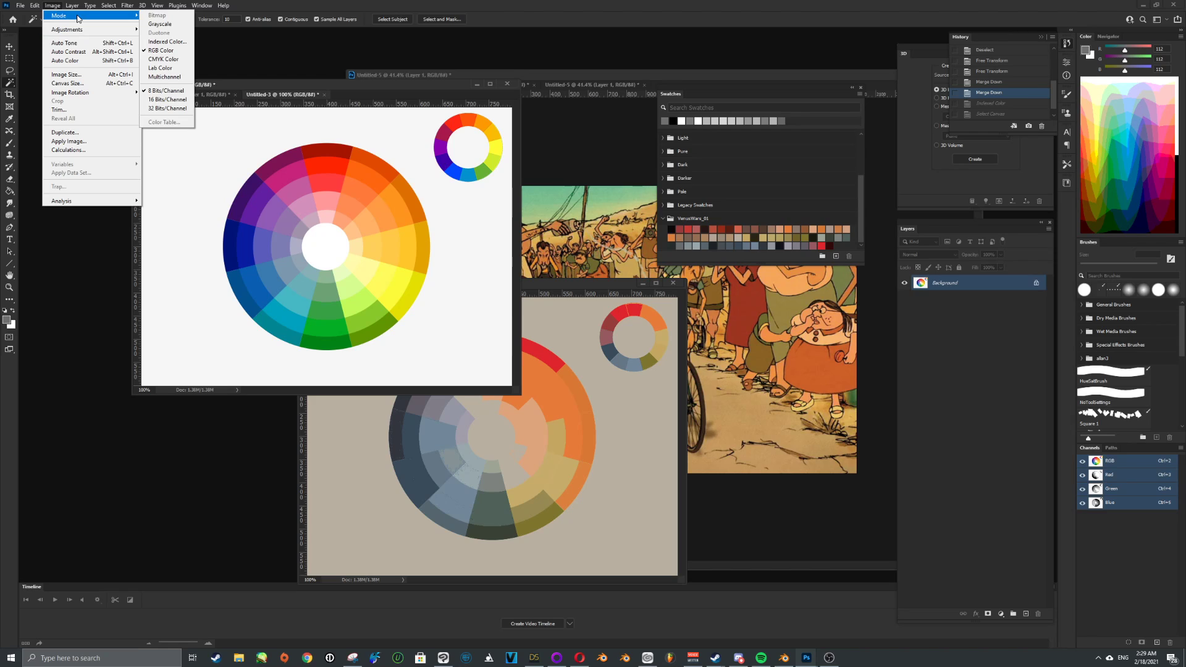
click(175, 42)
click(575, 297)
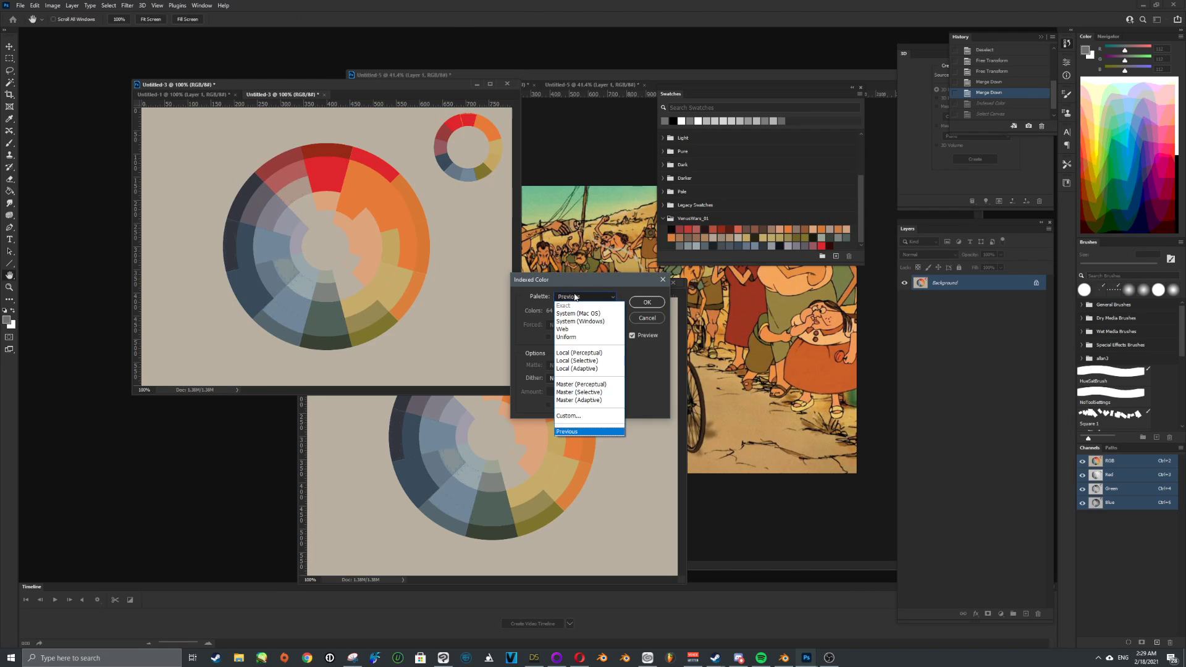
click(569, 415)
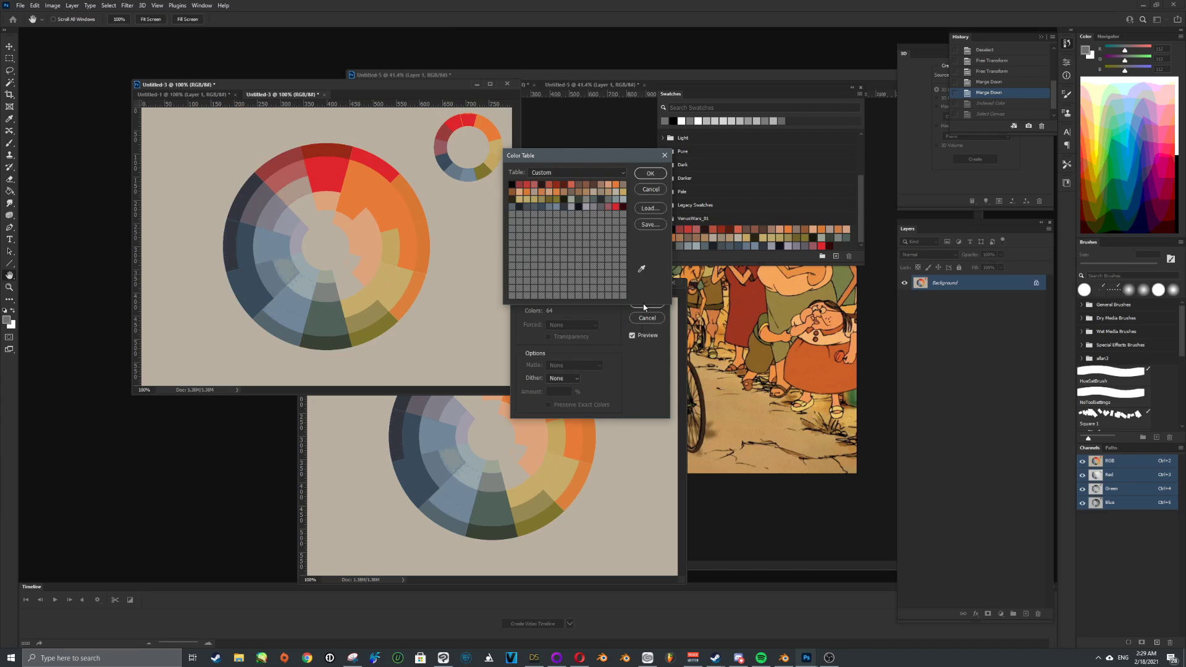
click(650, 209)
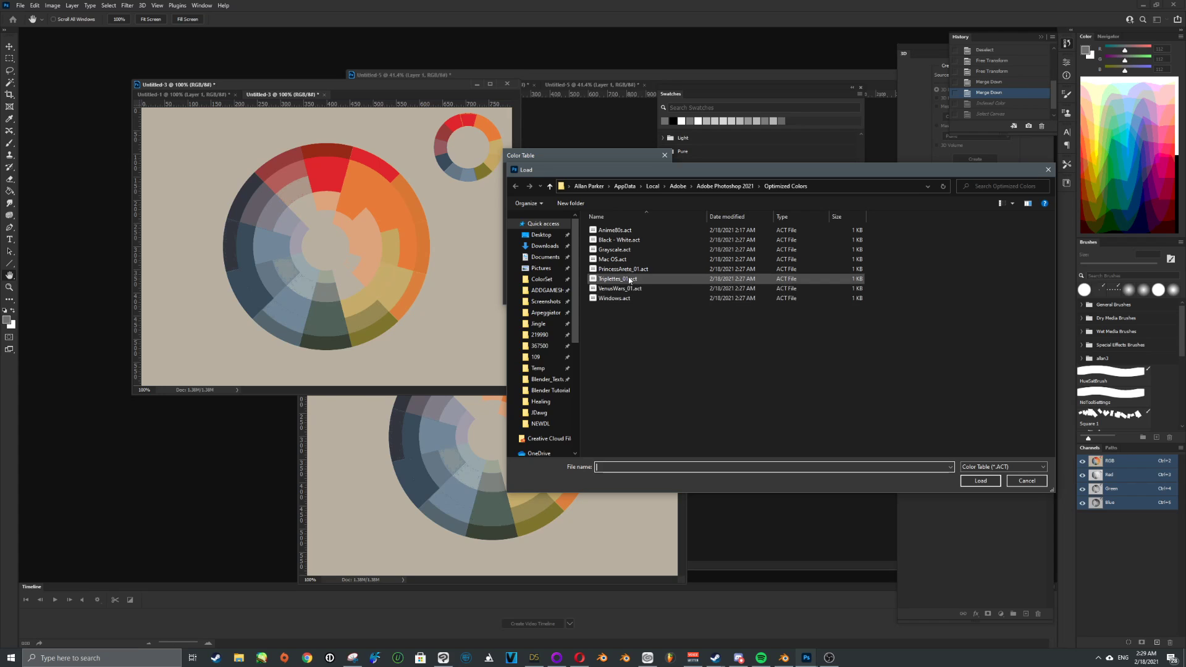
double_click(623, 268)
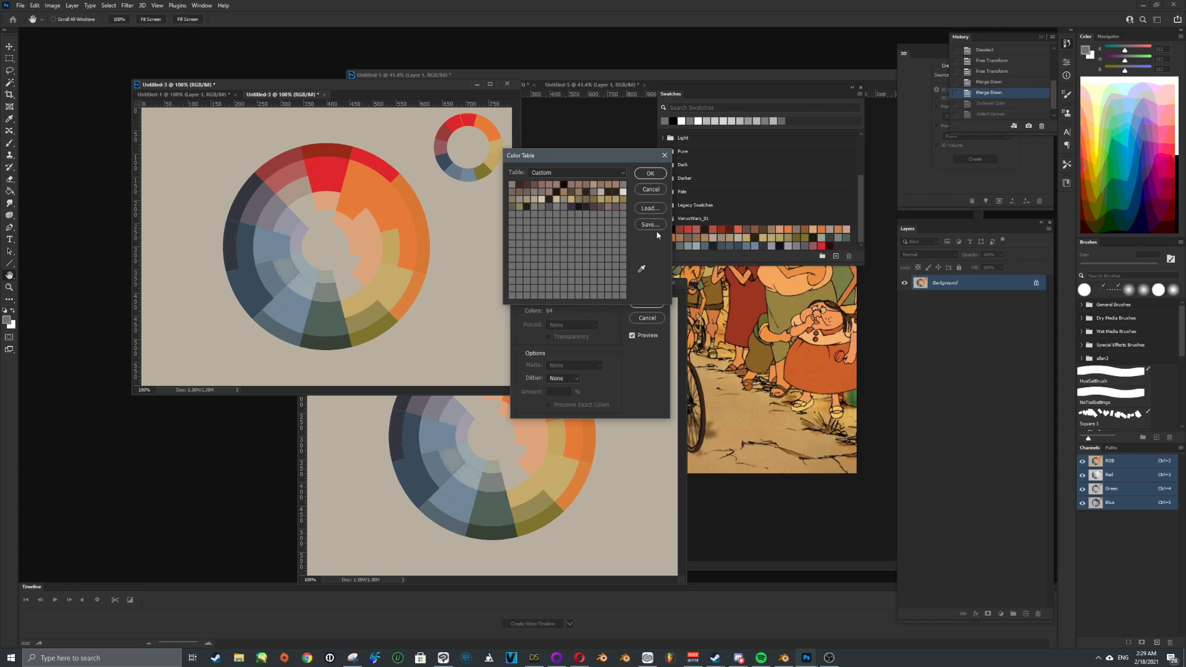
click(650, 174)
key(w)
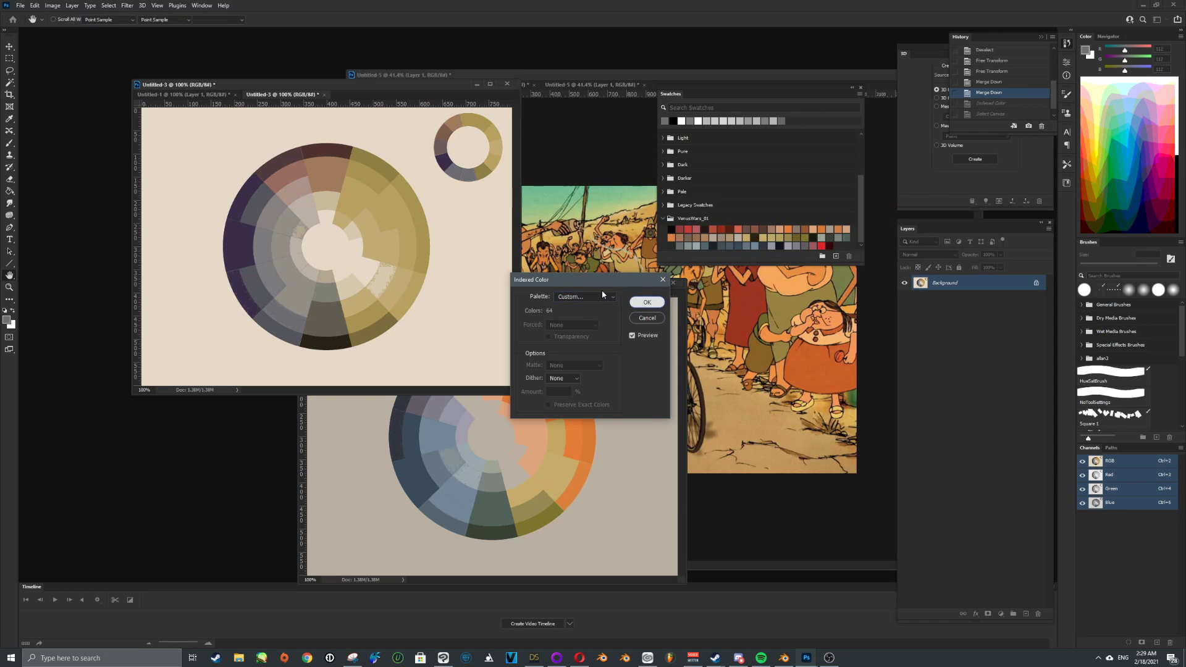
click(647, 302)
- Copy the whole PrincessArete-colored wheel and paste it as a new layer into Untitled-6
key(ctrl+a)
key(ctrl+c)
click(550, 343)
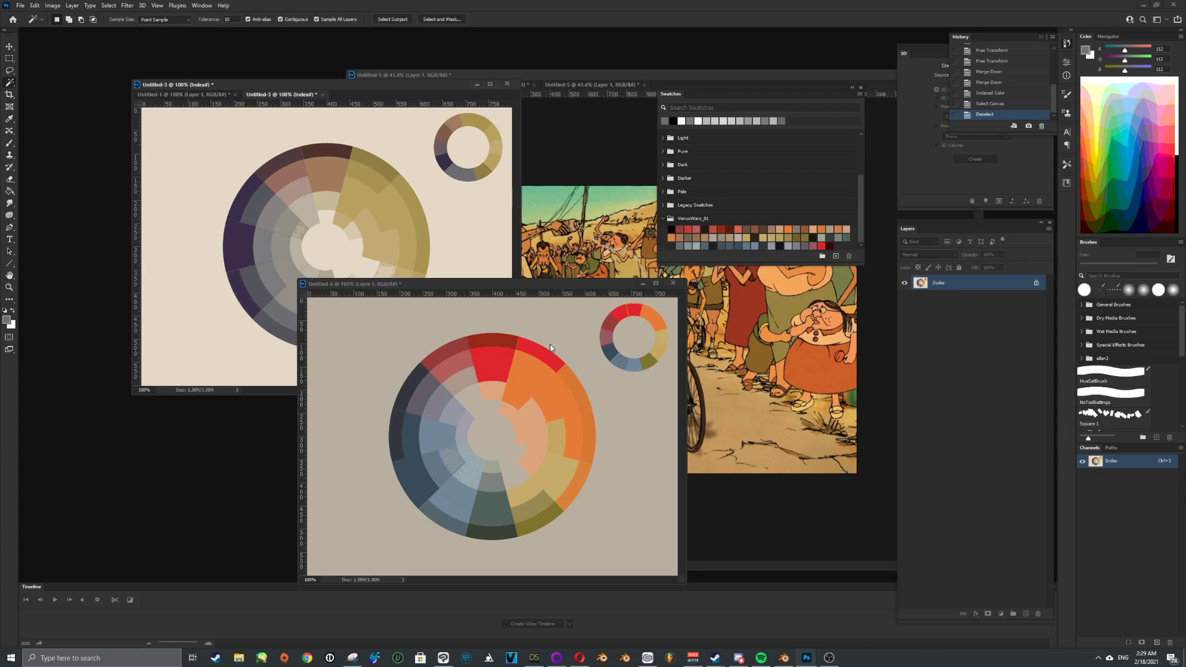
key(ctrl+v)
- Go back to Untitled-3 and undo the PrincessArete palette conversion
click(386, 215)
key(ctrl+z)
key(ctrl+z)
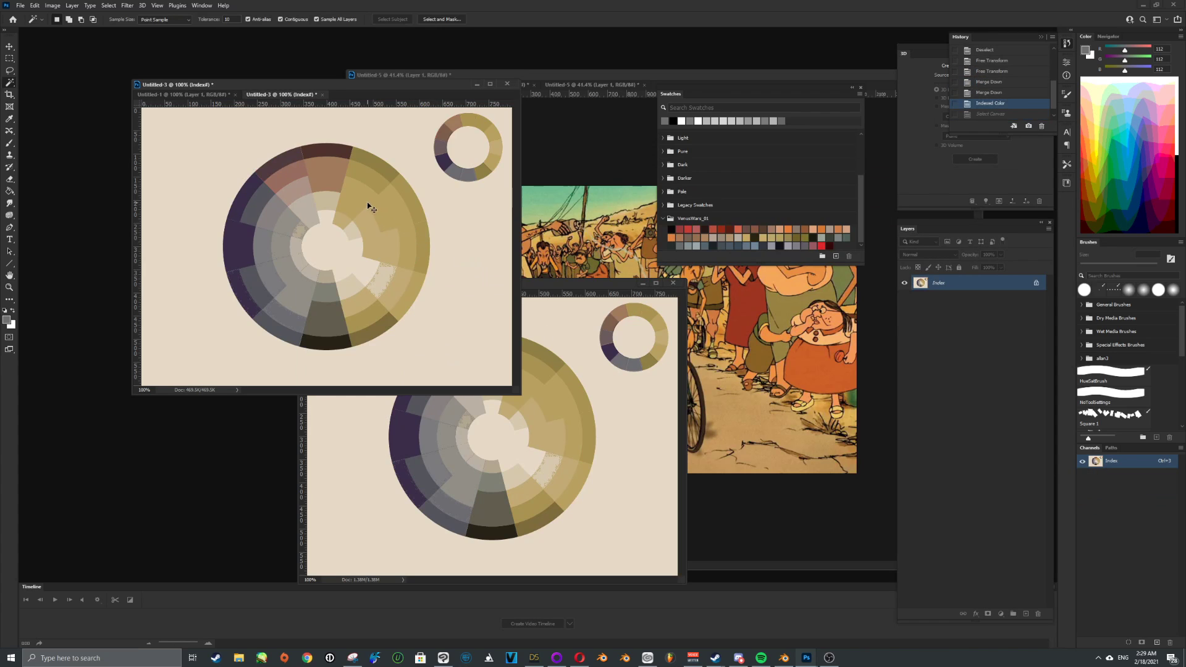
- Convert the color wheel in Untitled-3 to Indexed Color with Triplettes_01.act loaded as the custom palette
click(53, 5)
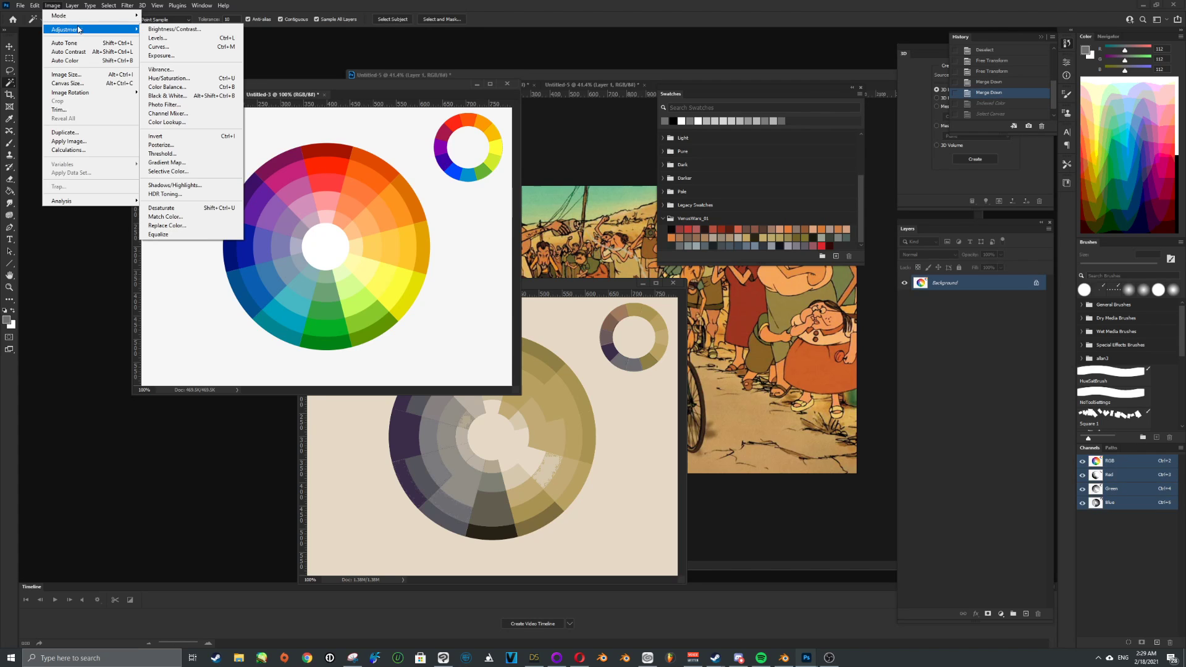
mouse_move(73, 15)
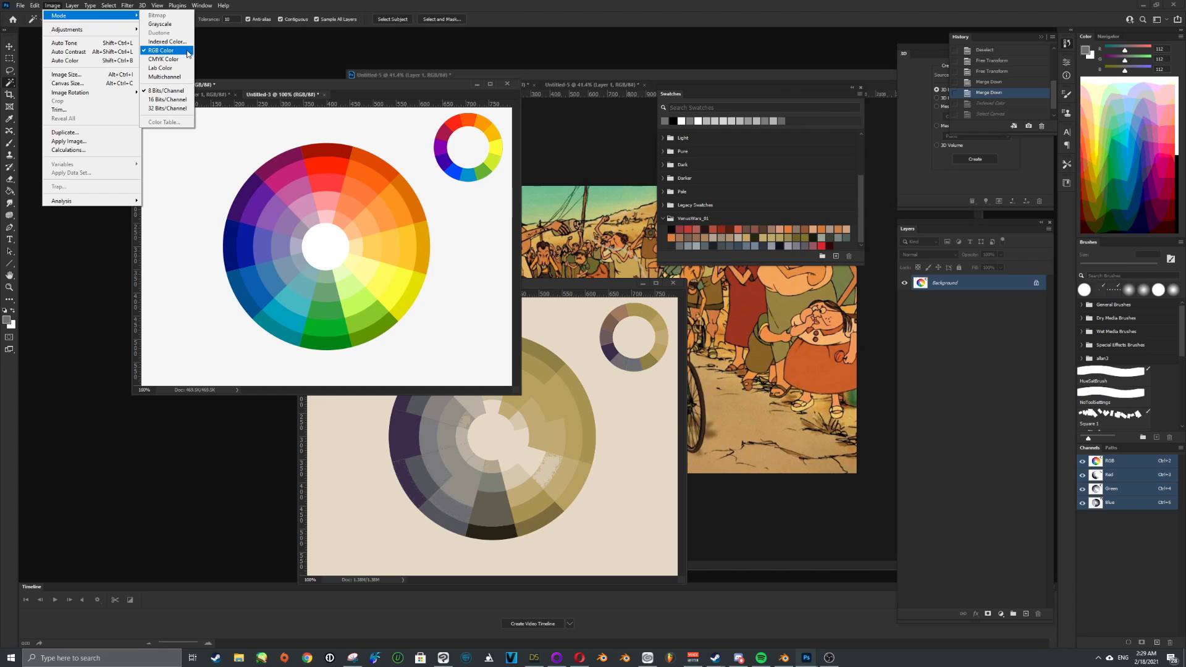
click(164, 51)
click(585, 296)
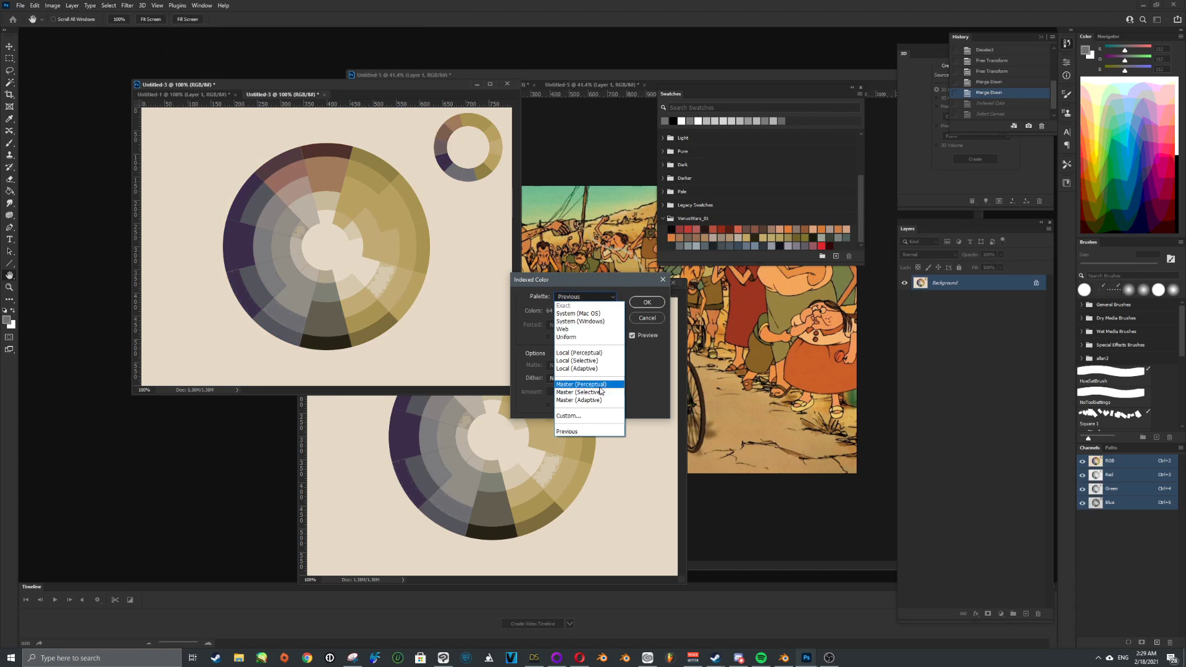
click(587, 417)
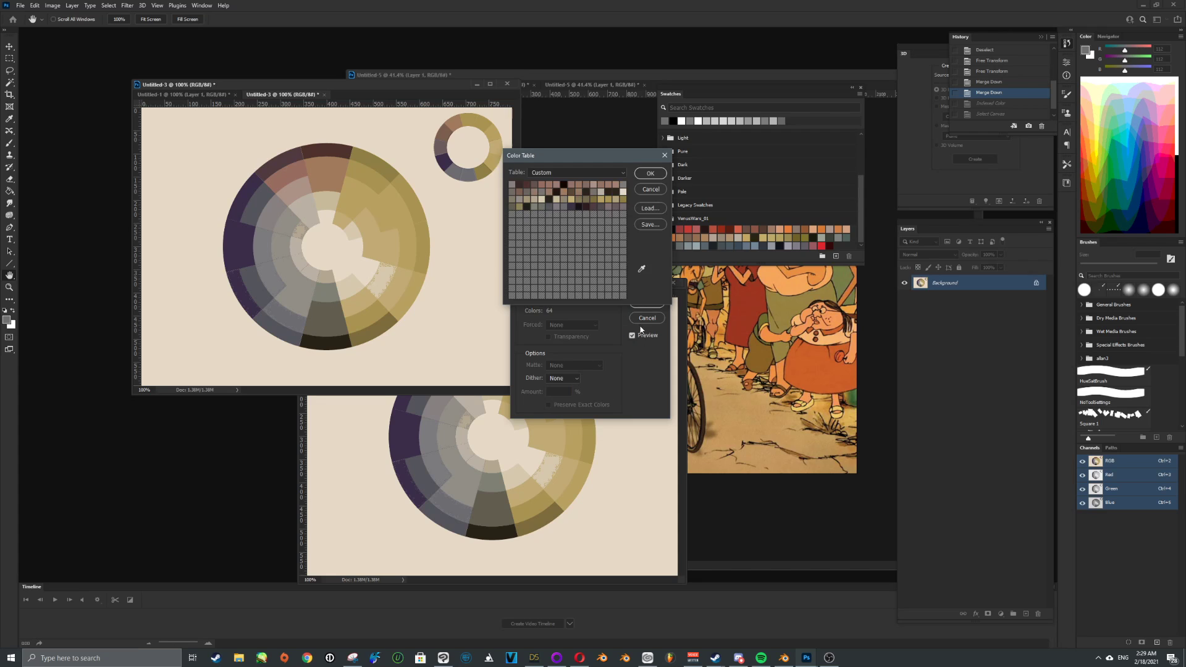
click(649, 208)
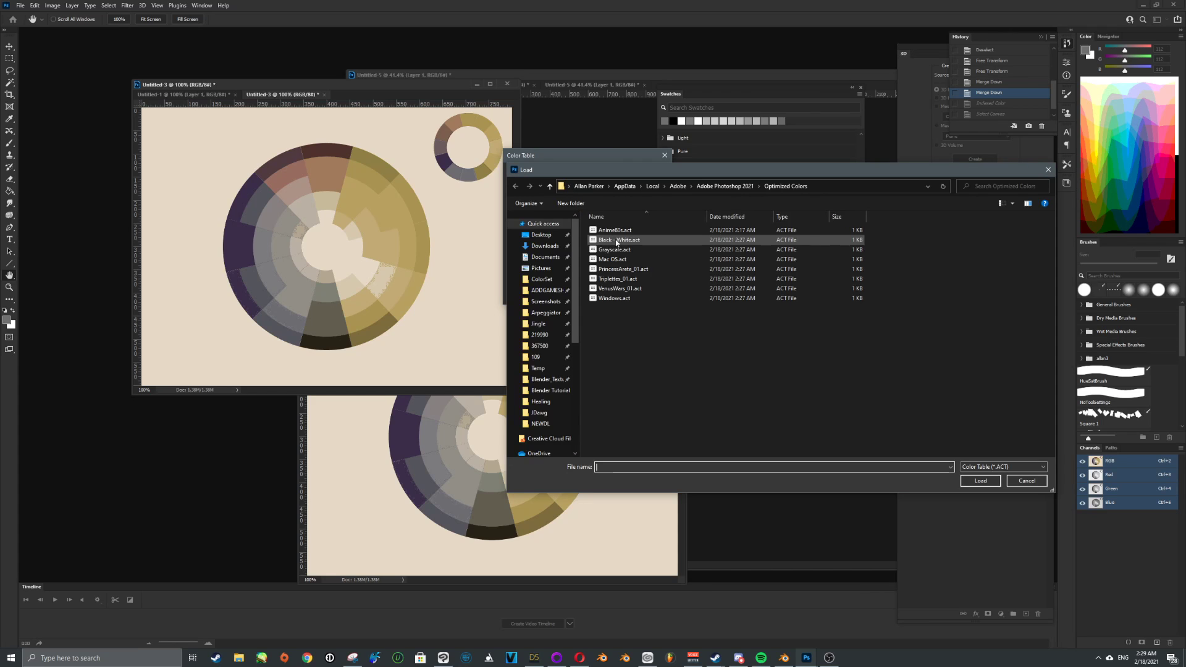
double_click(640, 294)
click(651, 180)
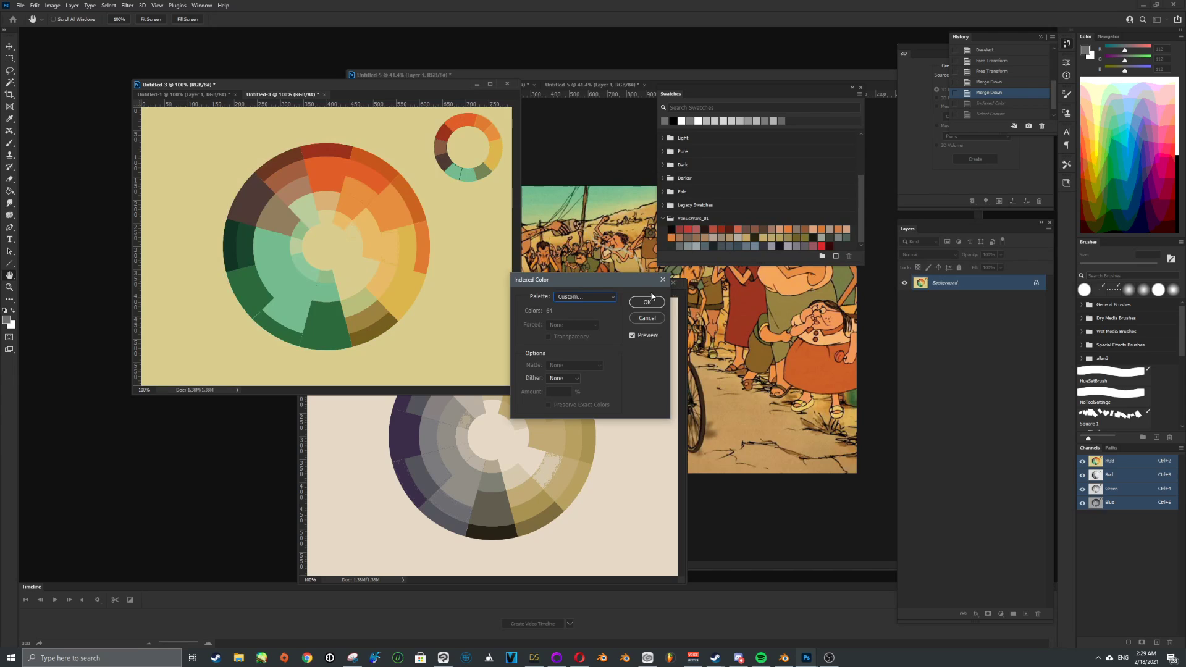
click(647, 301)
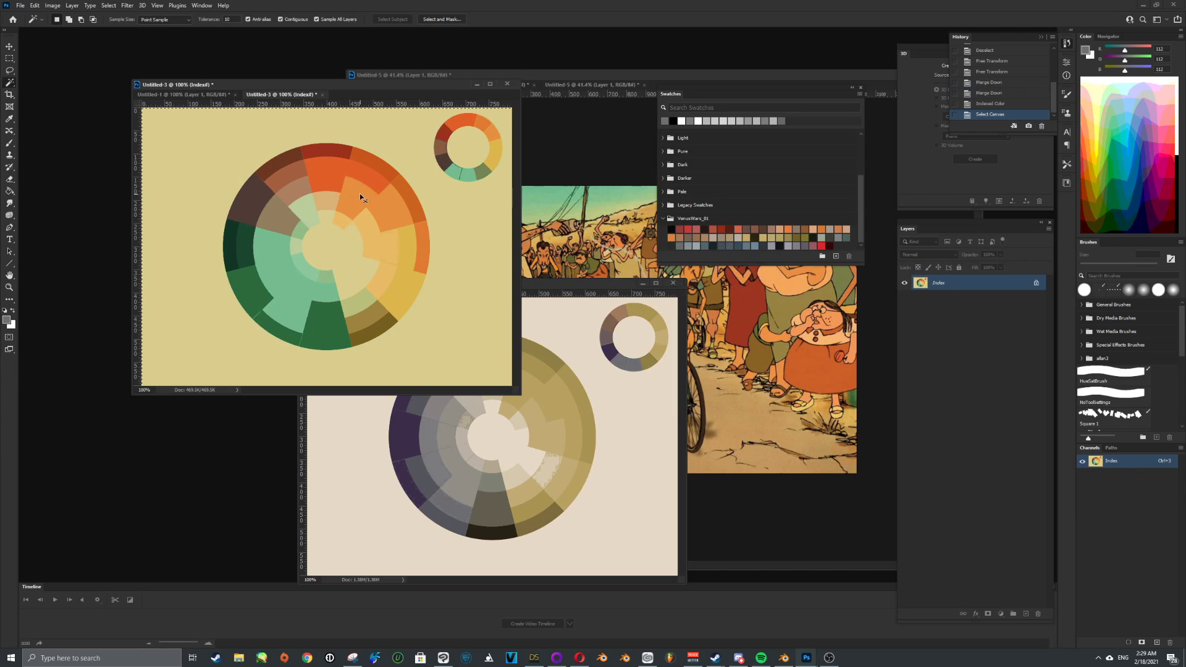
- Copy the Triplettes-colored wheel and paste it as another layer into Untitled-6
key(ctrl+c)
click(540, 347)
key(ctrl+v)
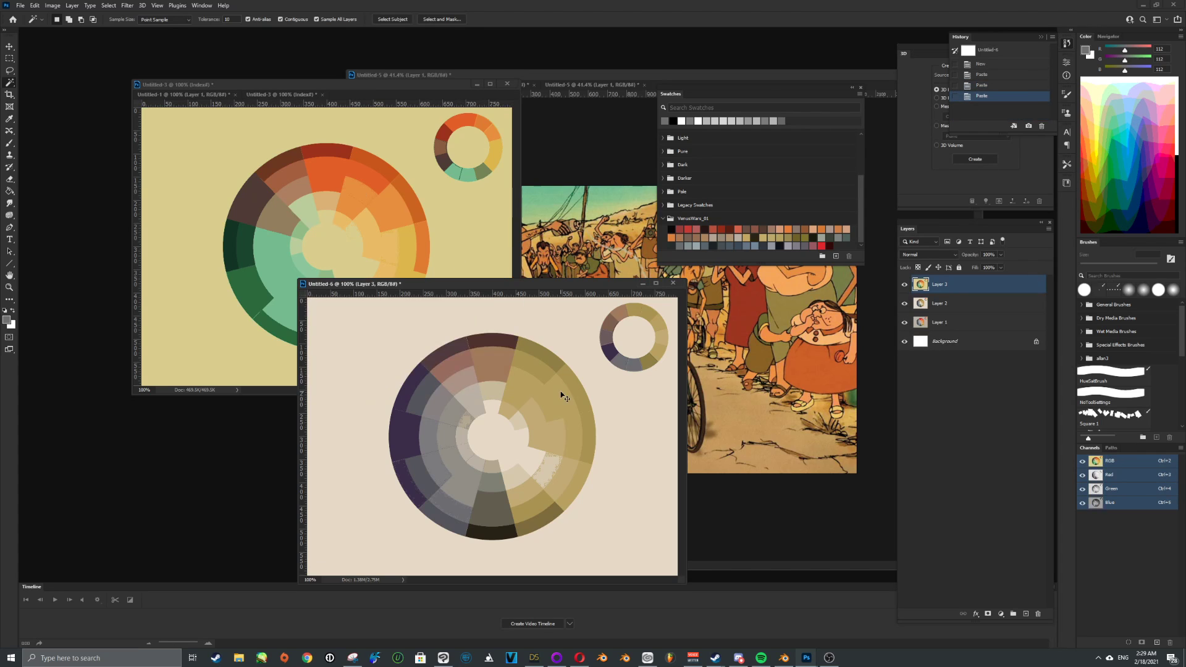
- Enlarge the Untitled-6 window and use Crop to extend its canvas to about three times the width and twice the height
drag(525, 279, 487, 225)
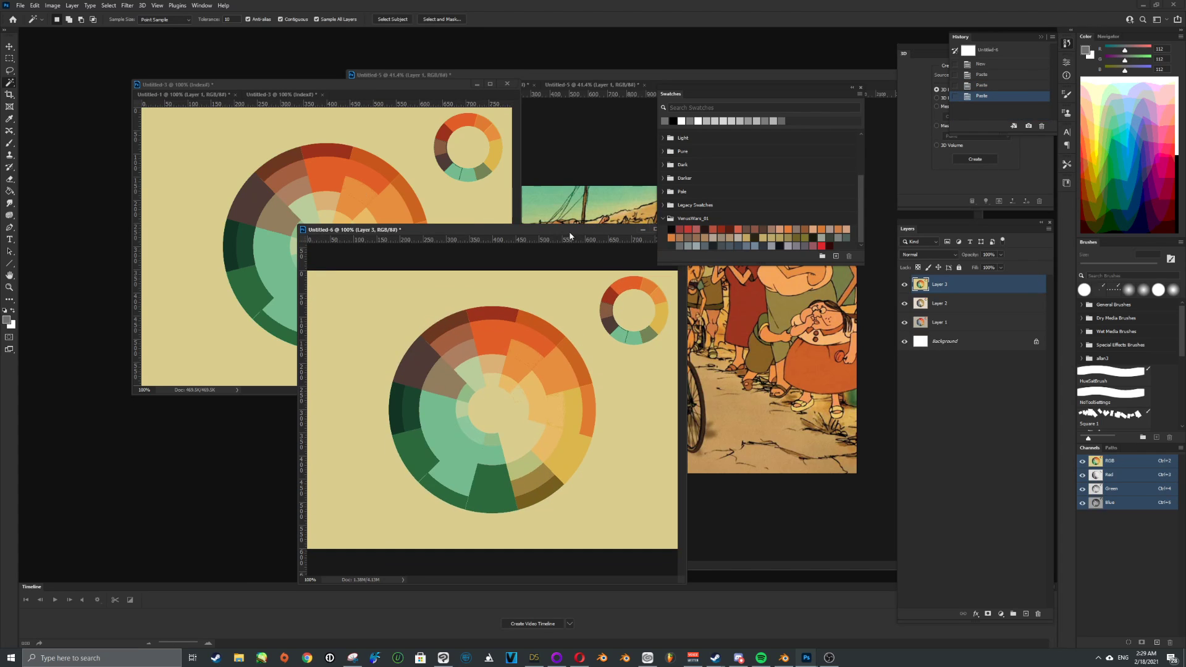
drag(570, 235, 464, 200)
drag(571, 273, 794, 278)
scroll(616, 363, down, 7)
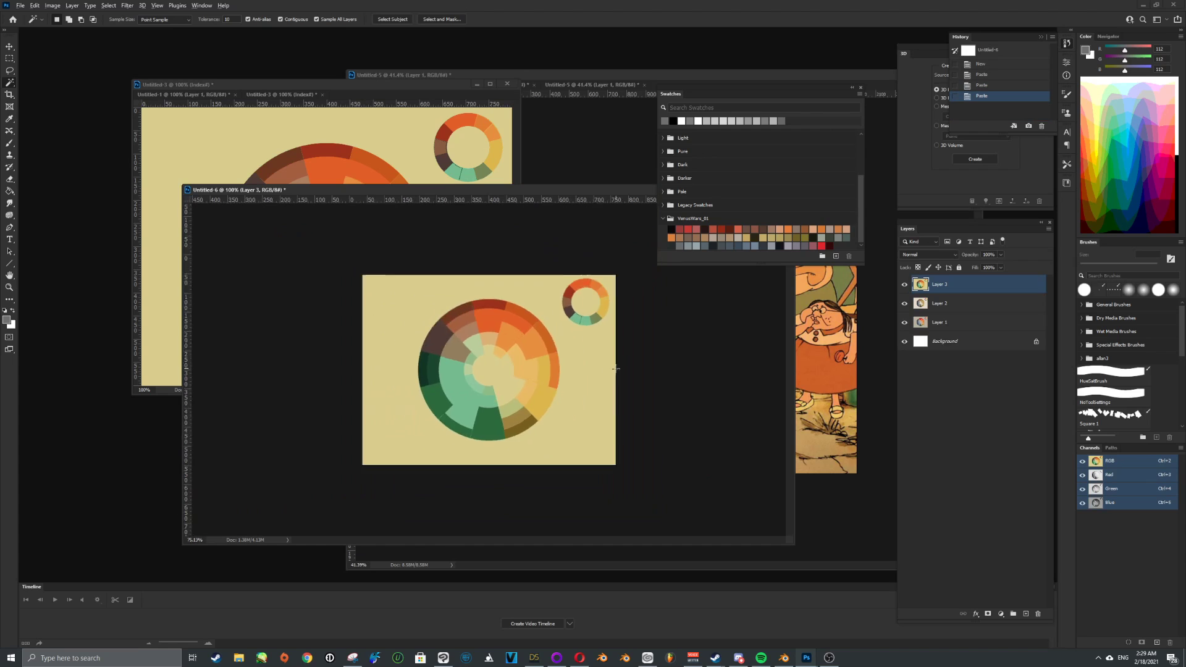
key(c)
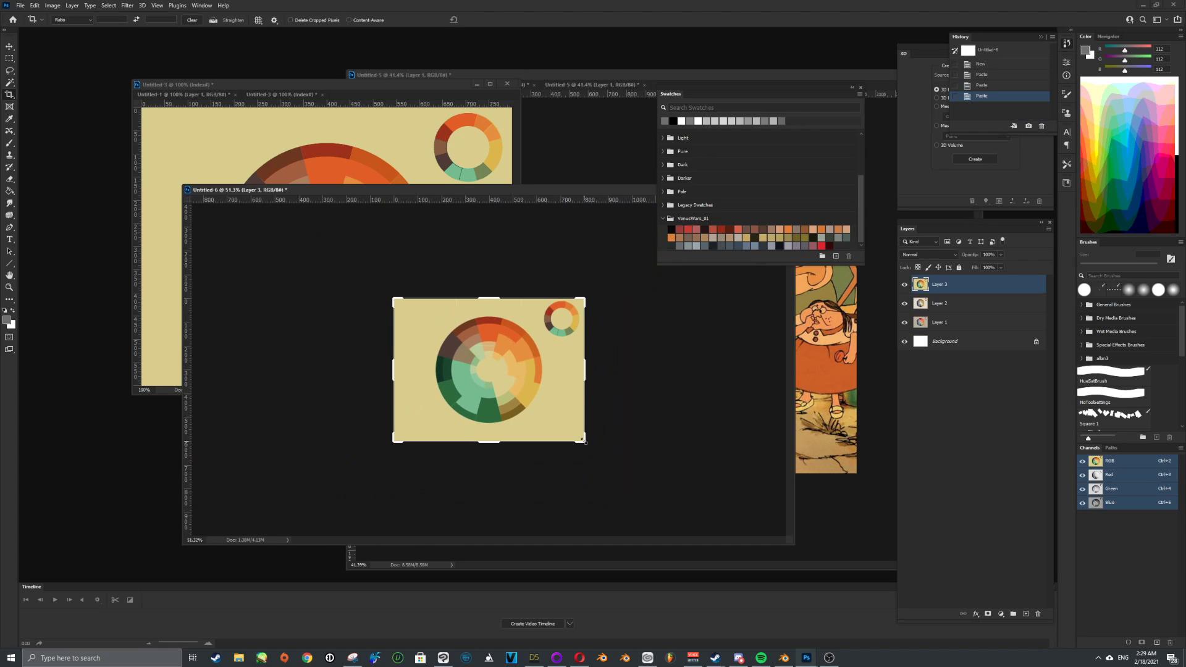
drag(585, 442, 769, 519)
key(Return)
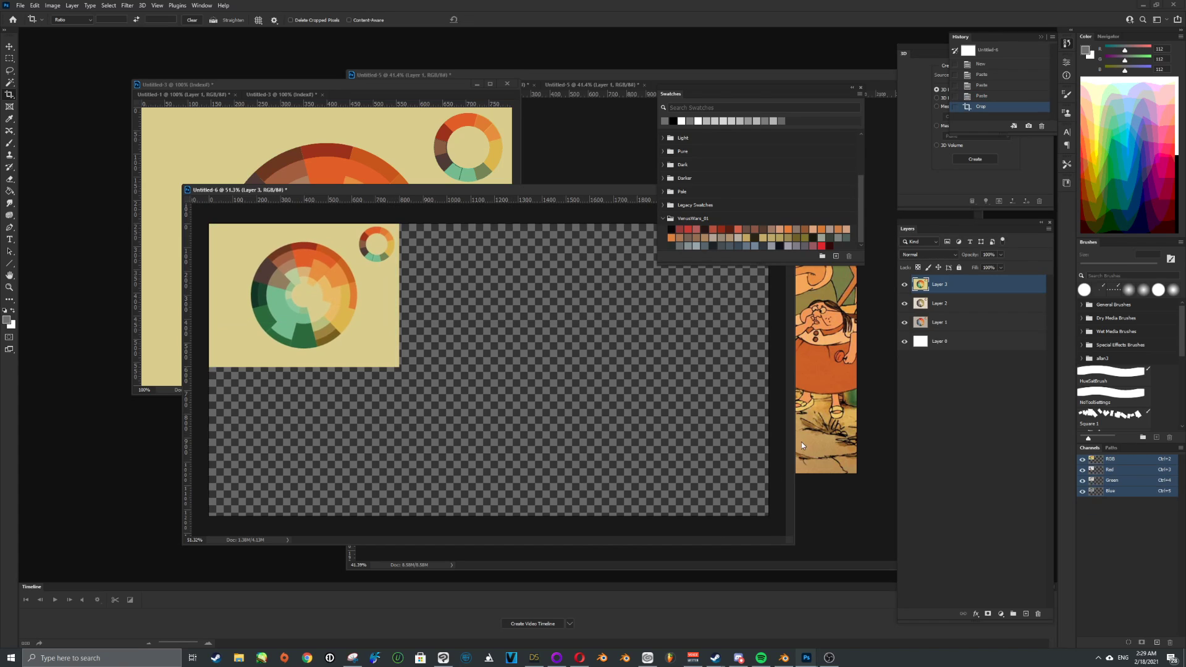
- Move Layer 2, the PrincessArete wheel, directly to the right of the green and orange wheel
click(933, 304)
key(ctrl+t)
drag(388, 307, 578, 309)
key(Return)
key(c)
- Move Layer 1, the VenusWars wheel, straight down until it sits directly below the green and orange wheel
click(930, 322)
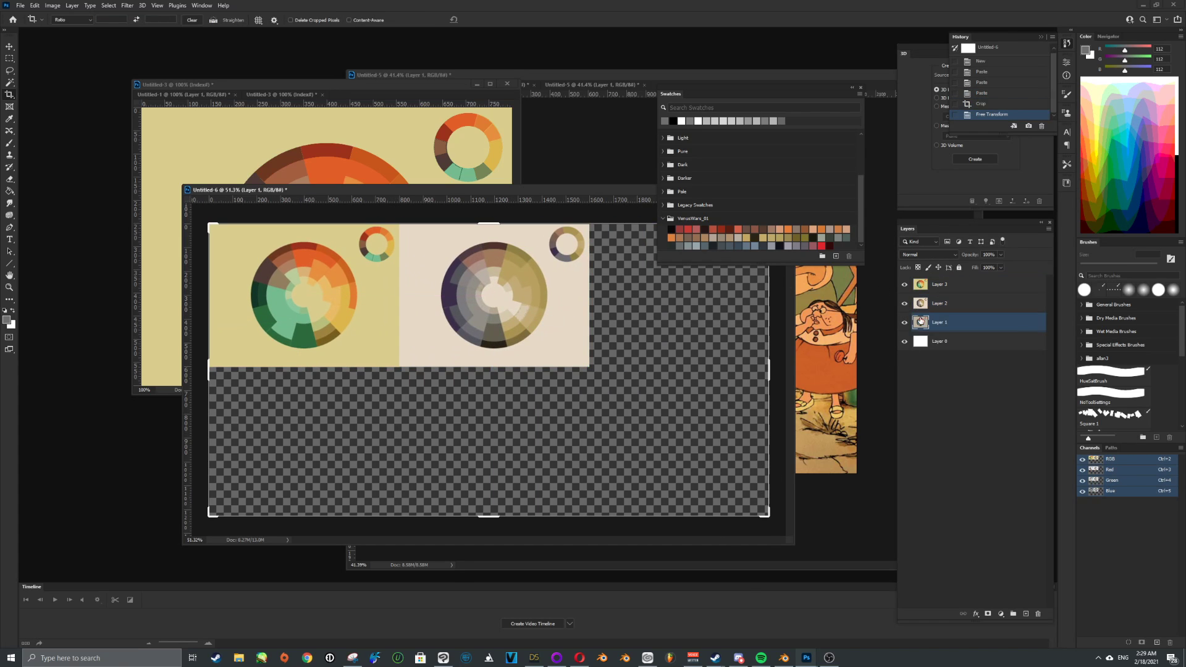
key(ctrl+t)
drag(370, 297, 372, 441)
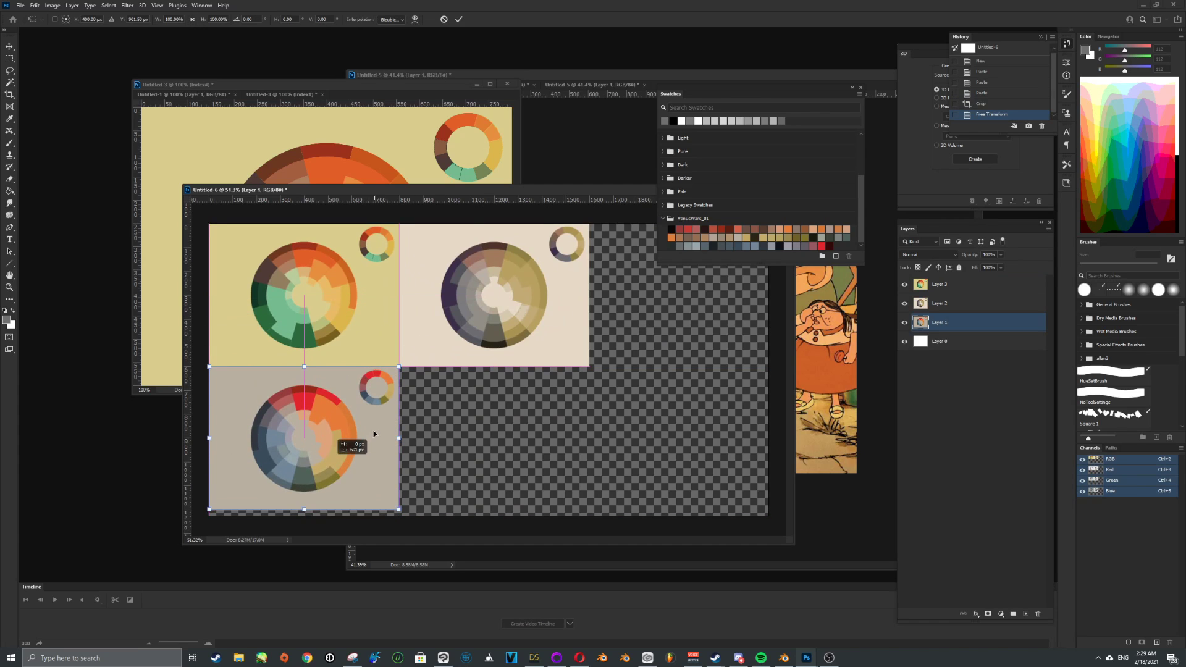
key(Return)
scroll(333, 398, up, 3)
drag(333, 398, 415, 373)
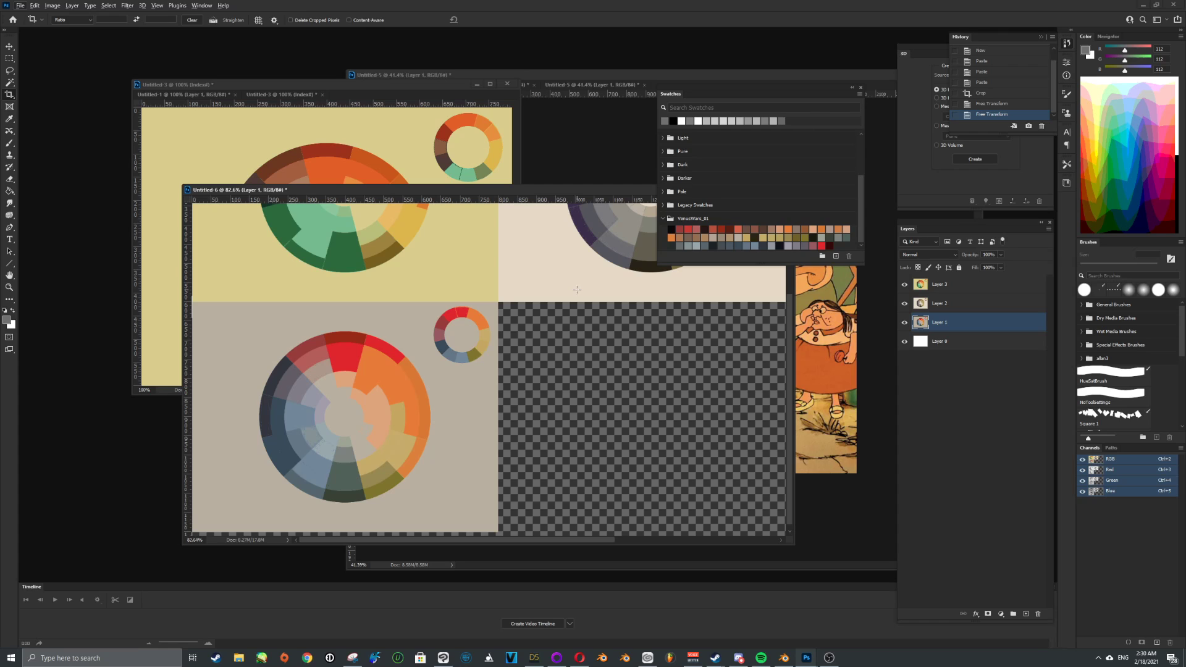
click(817, 380)
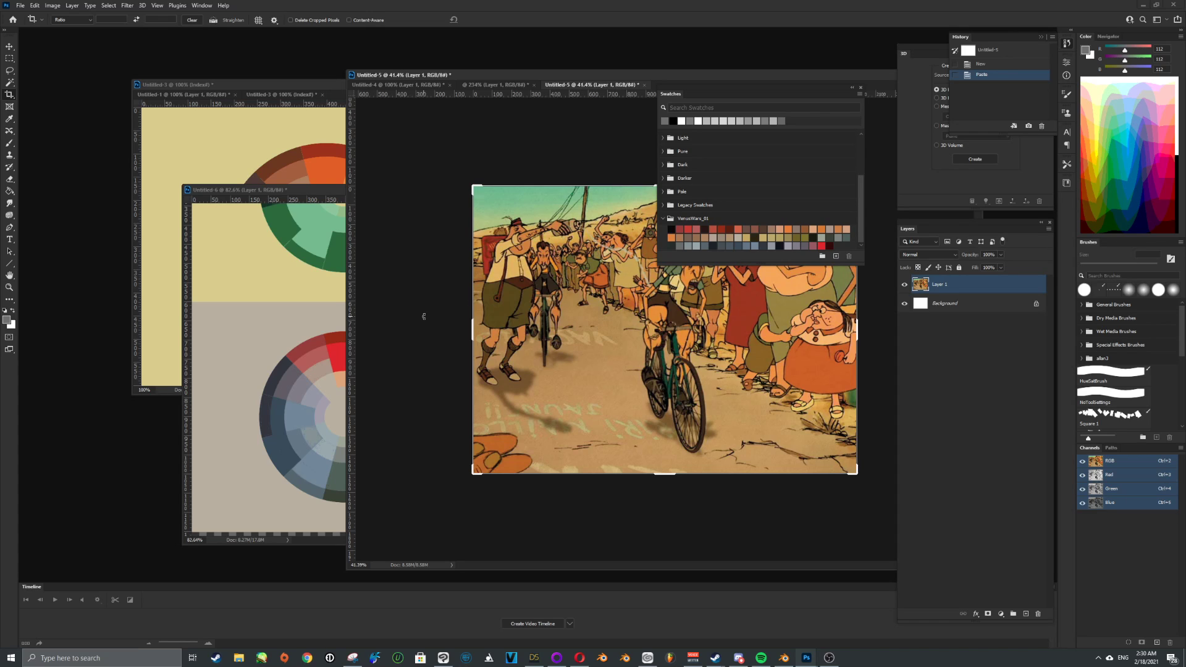
click(314, 289)
scroll(382, 307, up, 4)
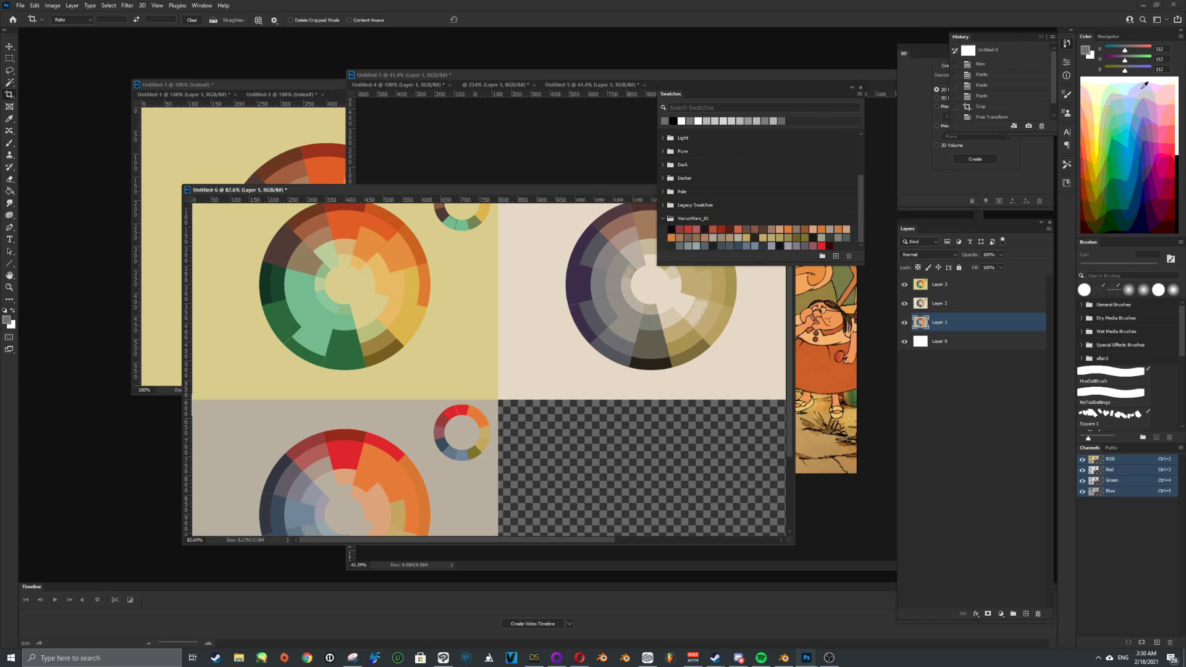
- Switch to the character line drawing open in Clip Studio Paint
mouse_move(1185, 27)
mouse_down()
mouse_move(1185, 166)
mouse_move(1185, 113)
mouse_move(1088, 51)
mouse_move(720, 51)
mouse_up()
double_click(720, 51)
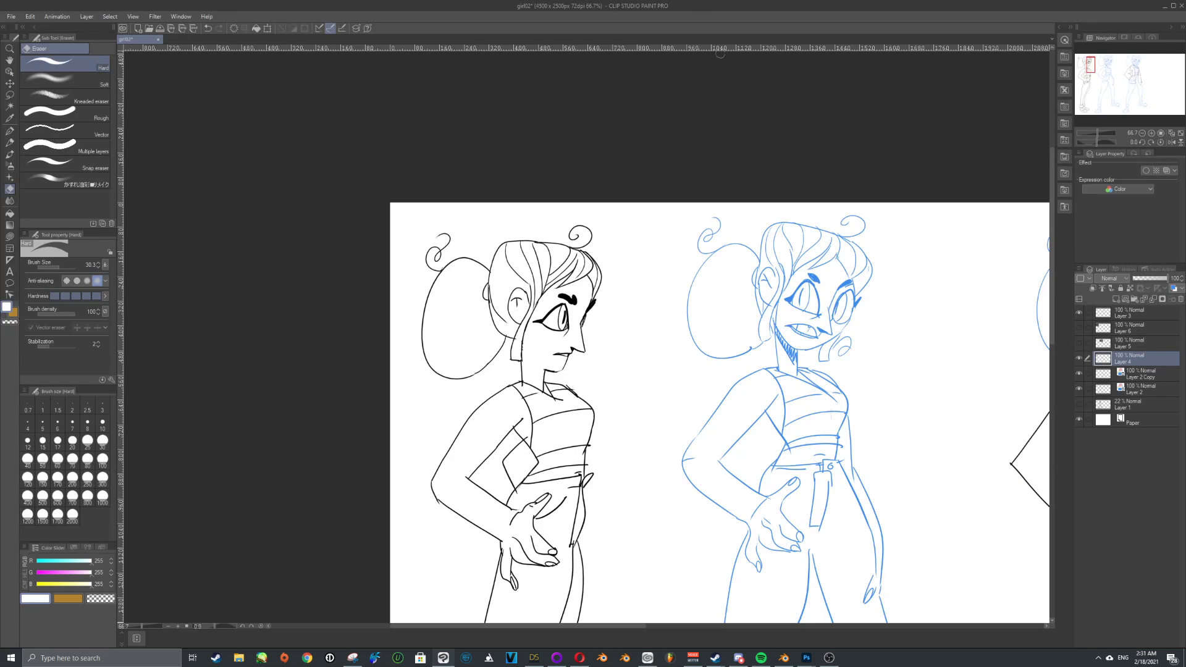
- Try to paste the copied color wheel into the character line drawing as a new layer, and undo the paste
scroll(684, 205, down, 4)
scroll(741, 337, up, 2)
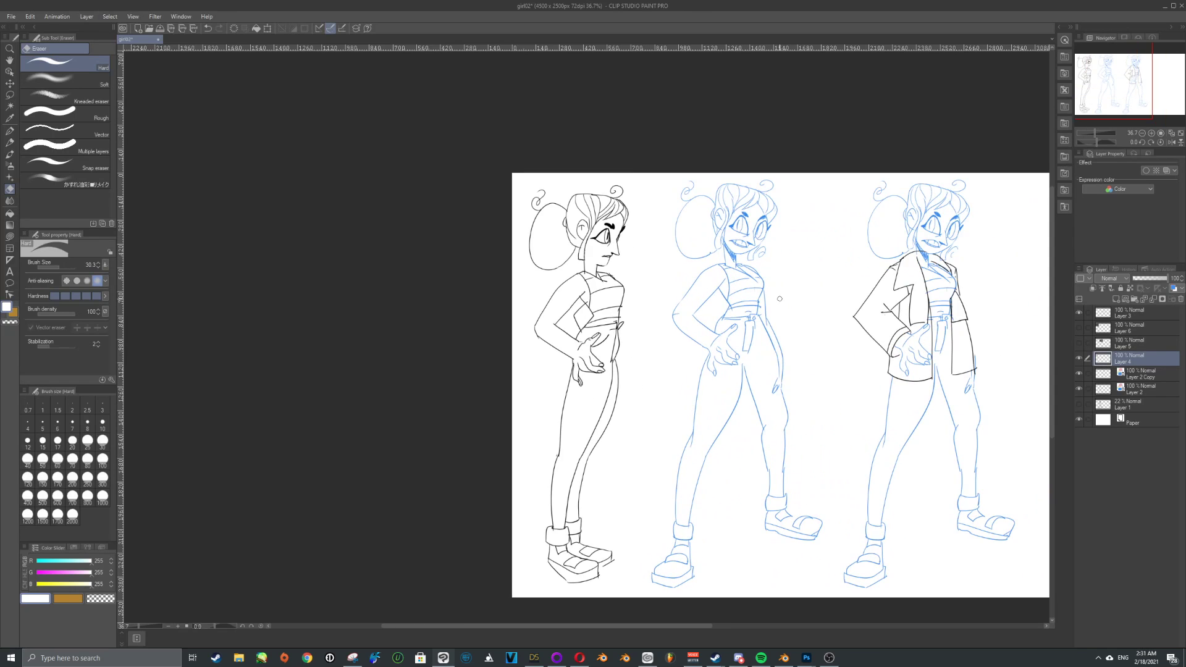
drag(825, 285, 641, 308)
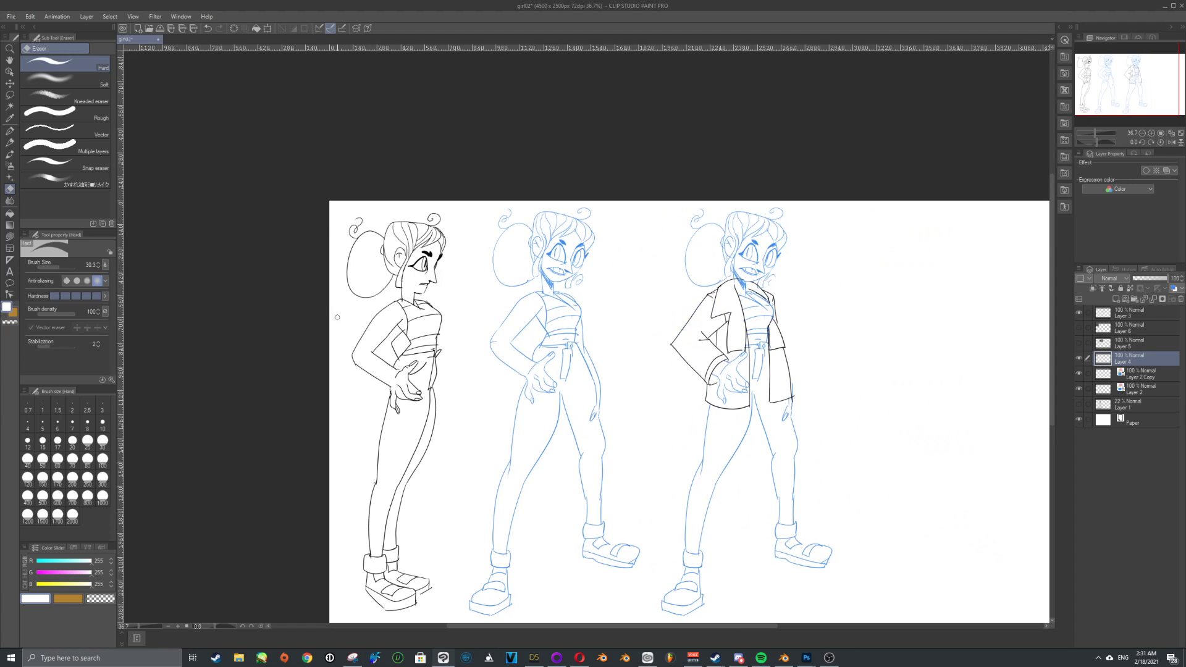
key(ctrl+v)
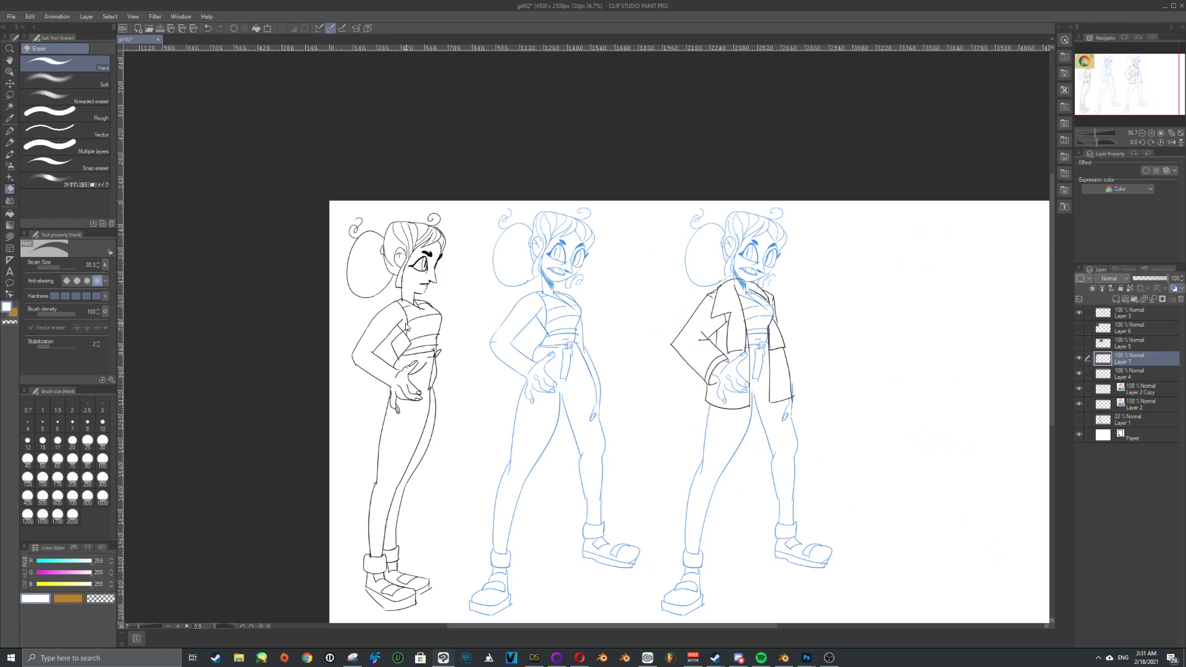
key(ctrl+z)
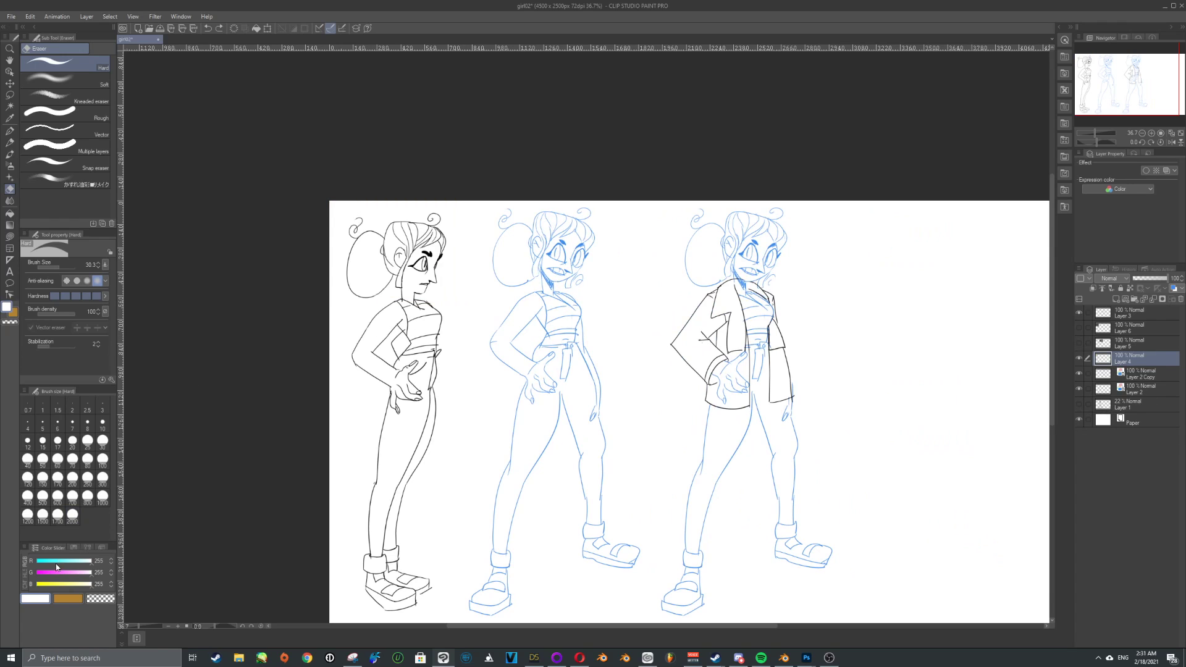
- Show the Color Set palette, detach it as a floating window over the canvas and enlarge it
click(72, 548)
drag(63, 548, 235, 131)
drag(286, 229, 359, 287)
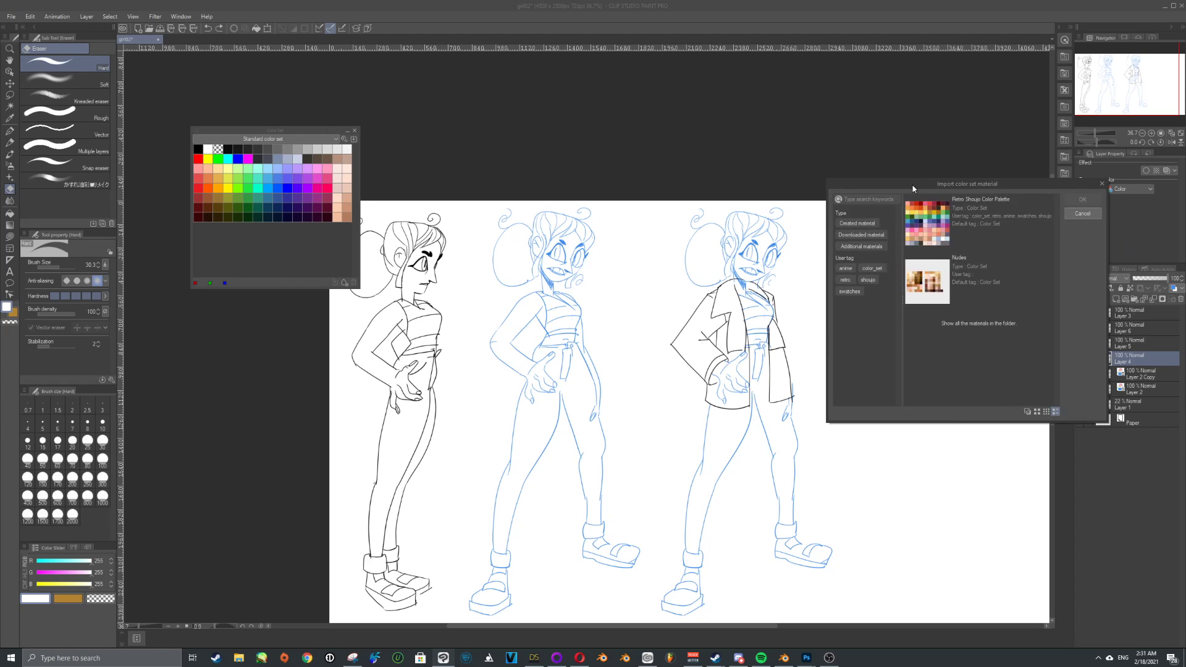
- Review the color set materials available for import and the list of installed color sets, leaving both unchanged
drag(894, 184, 540, 147)
click(554, 206)
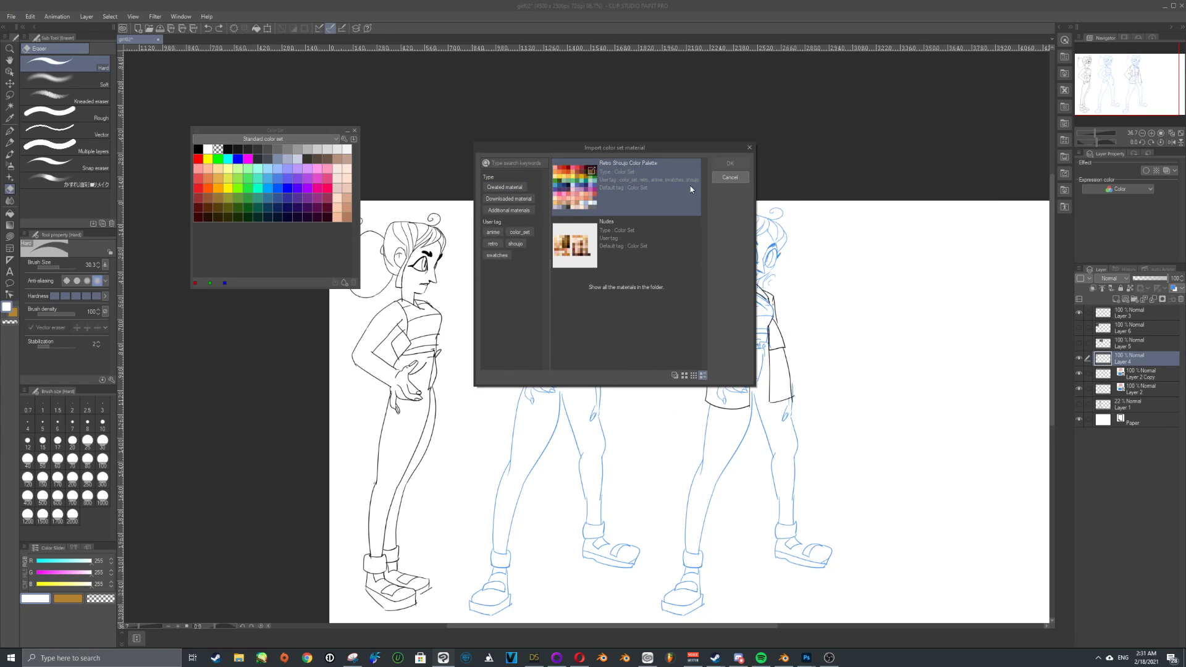
click(726, 179)
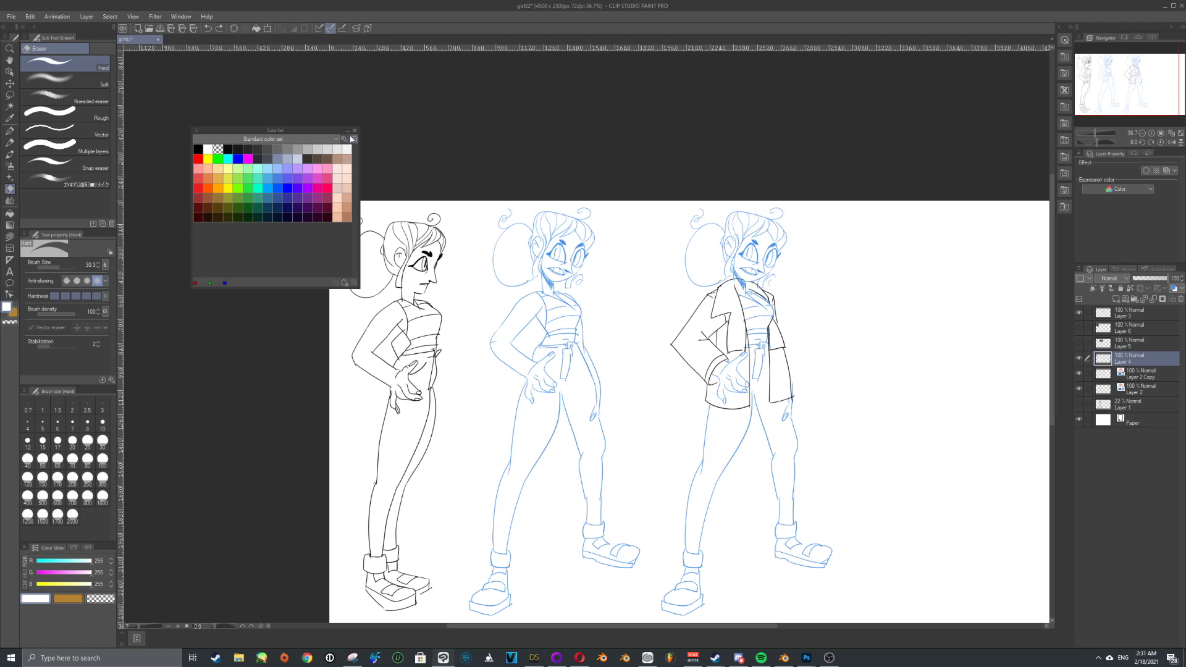
click(343, 139)
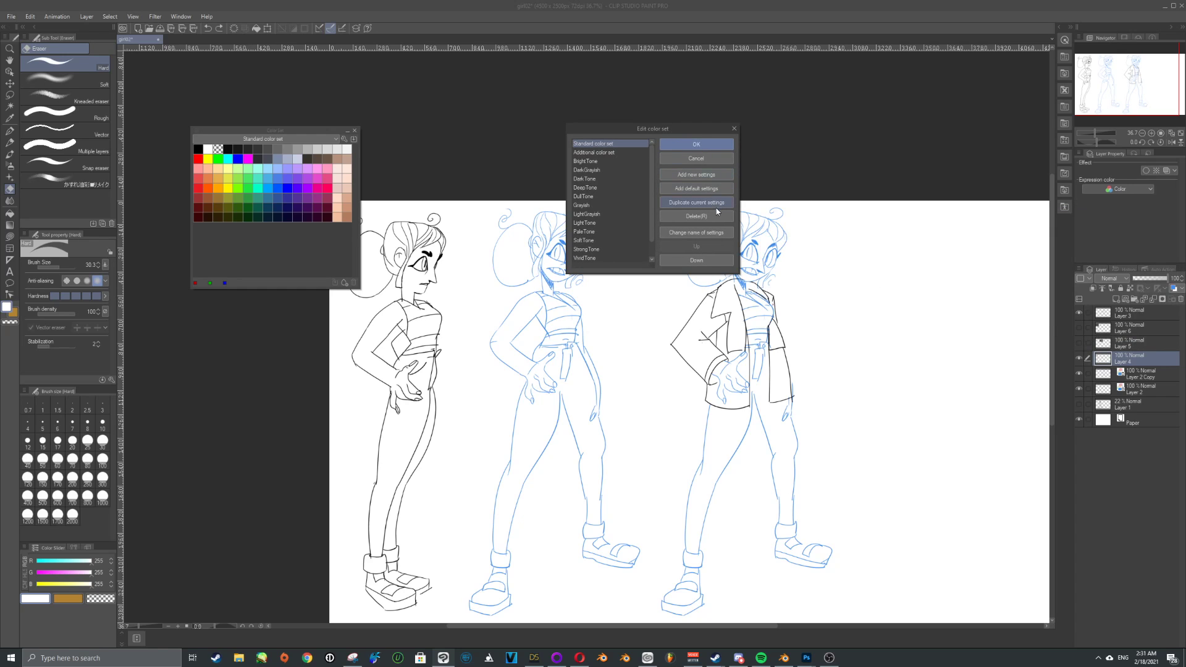
scroll(651, 227, down, 1)
click(593, 162)
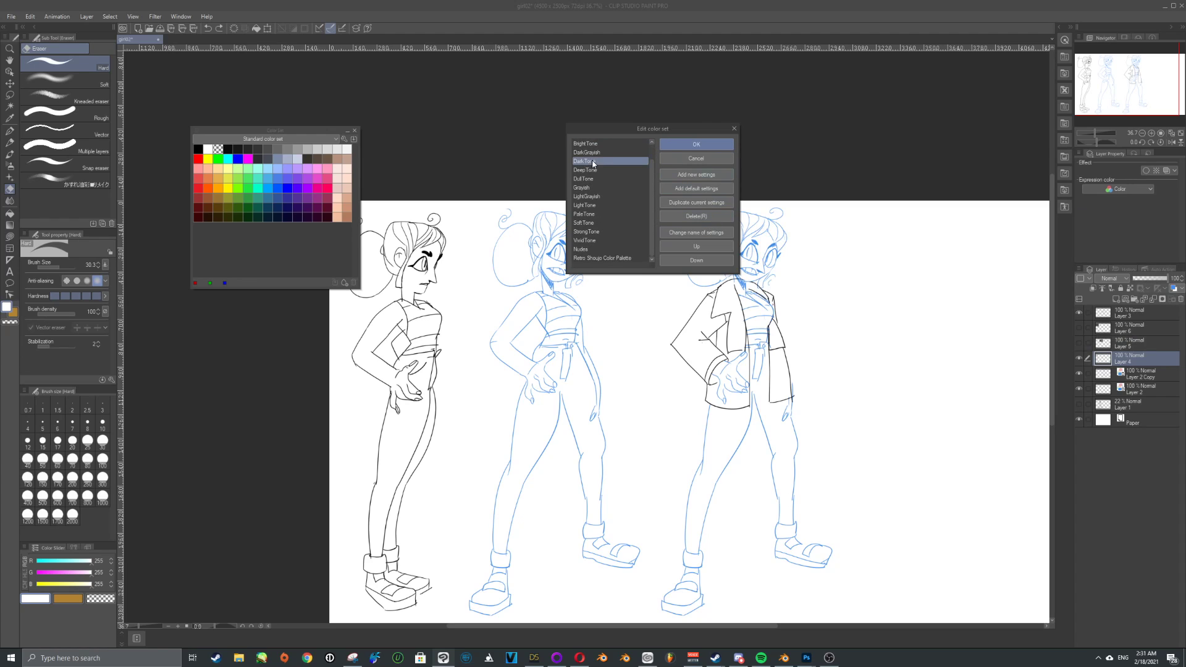
click(734, 129)
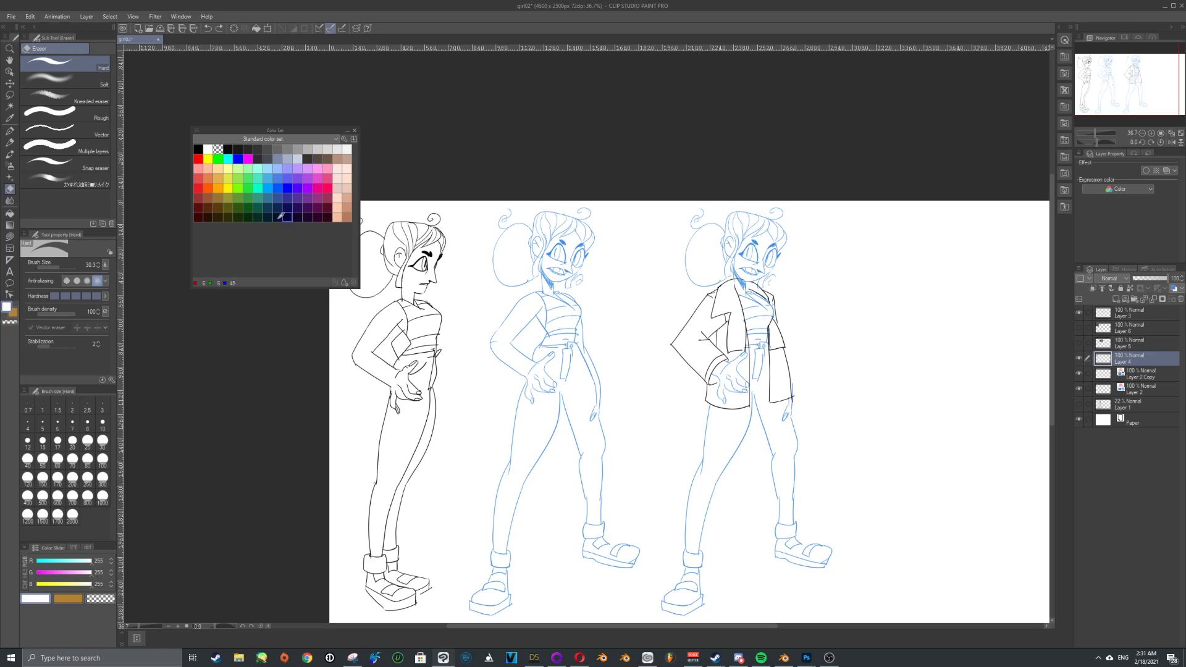
- Check which file formats and files the color set import offers, and close it without importing
click(228, 139)
click(227, 138)
click(199, 136)
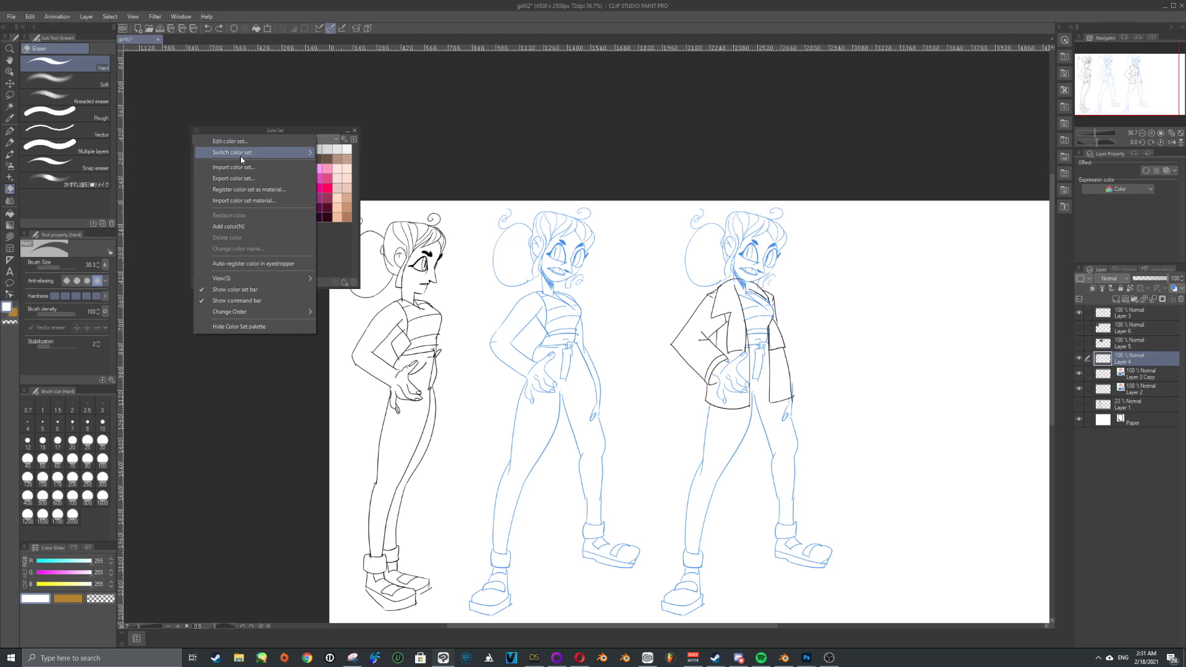
click(240, 150)
click(504, 297)
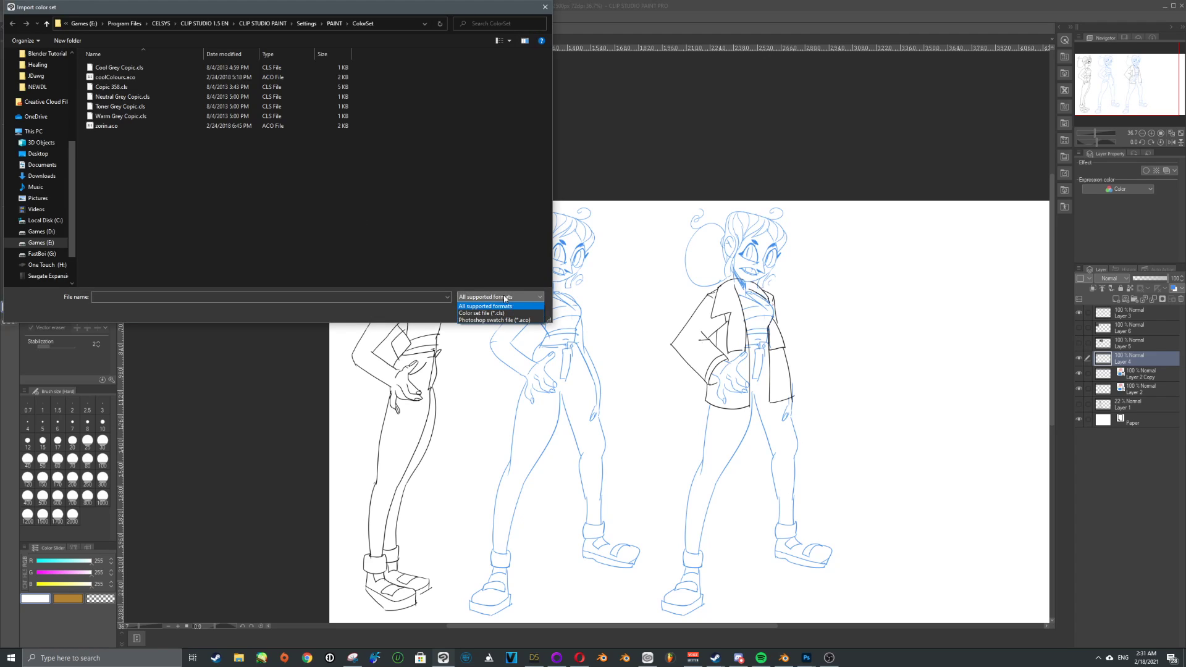
click(504, 297)
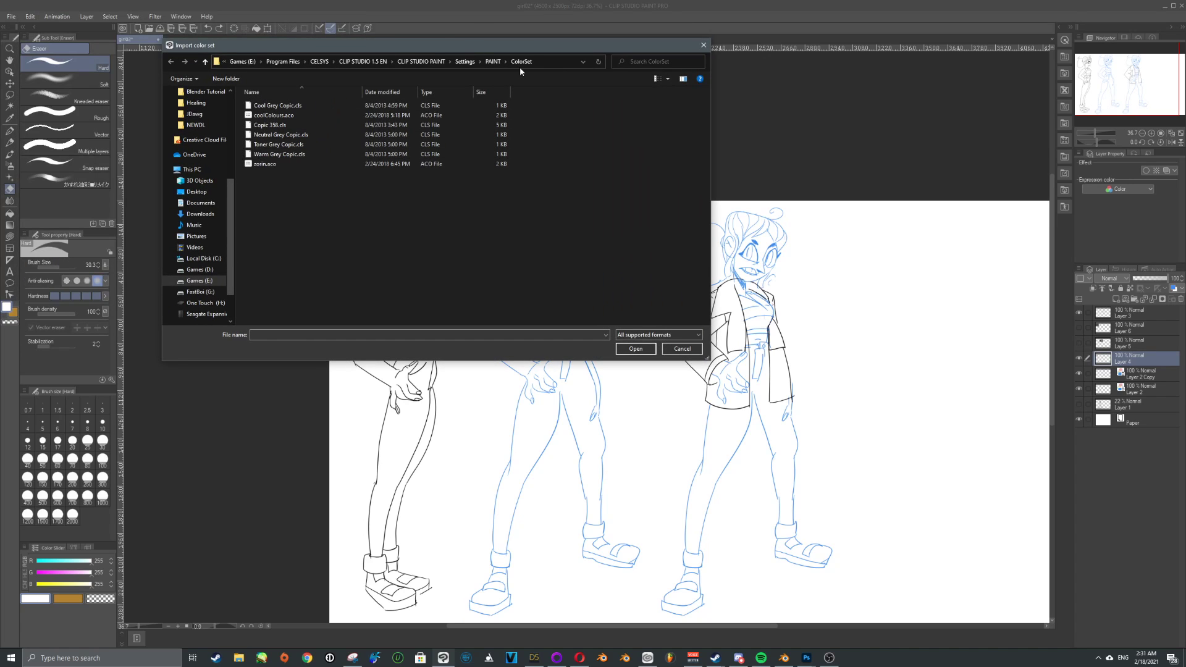
click(538, 63)
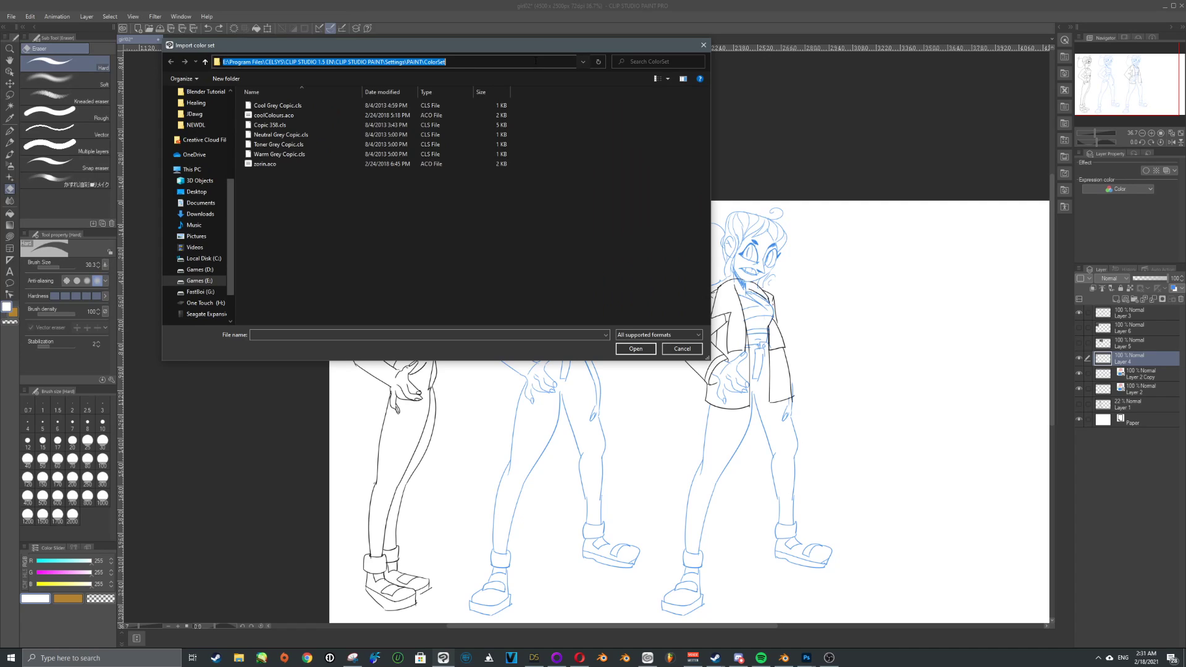
click(489, 212)
click(542, 61)
key(BackSpace)
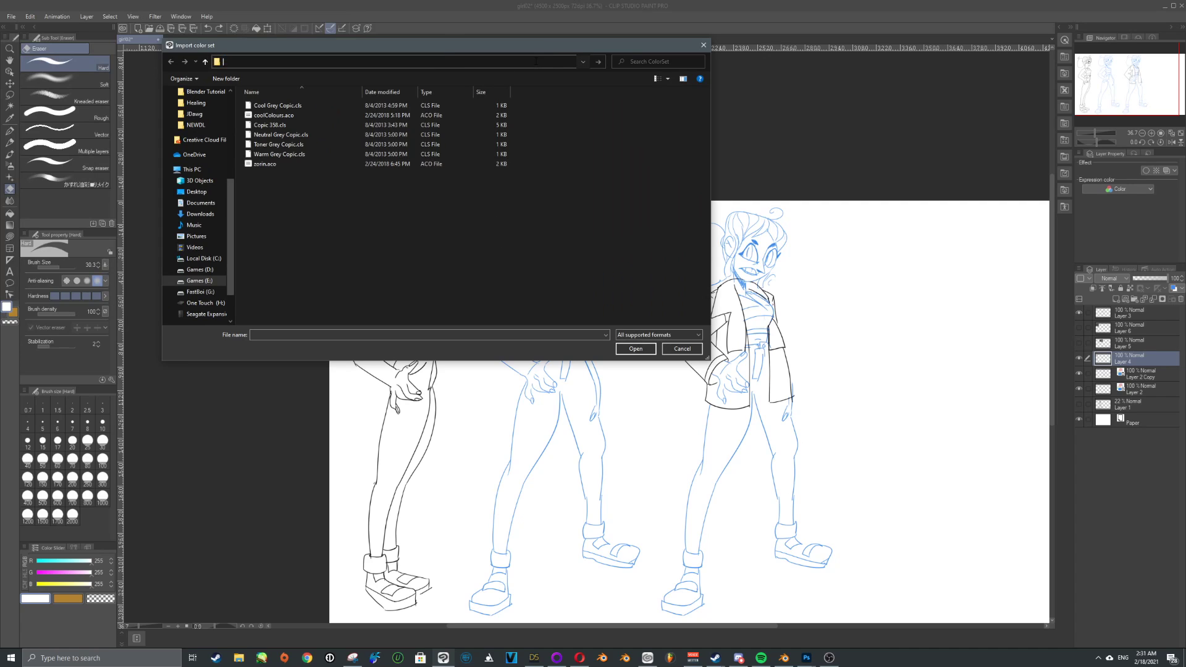
click(686, 349)
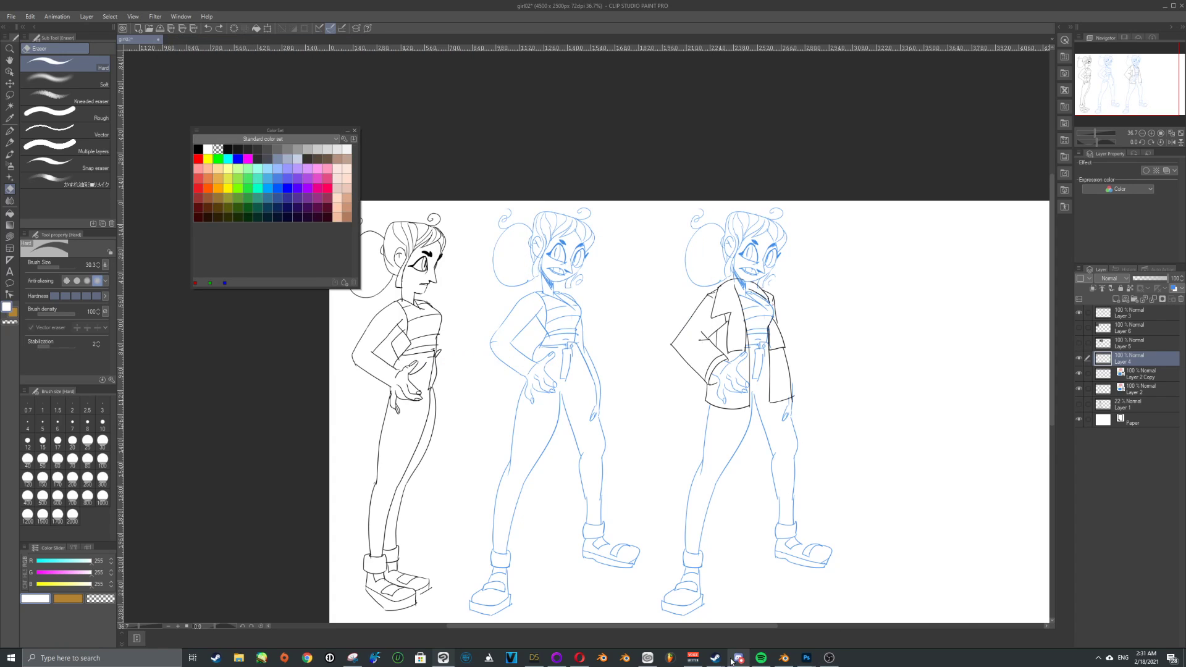
- Switch to Photoshop and locate the Optimized Colors folder of saved color tables through Save for Web's Load Color Table
click(803, 661)
click(787, 628)
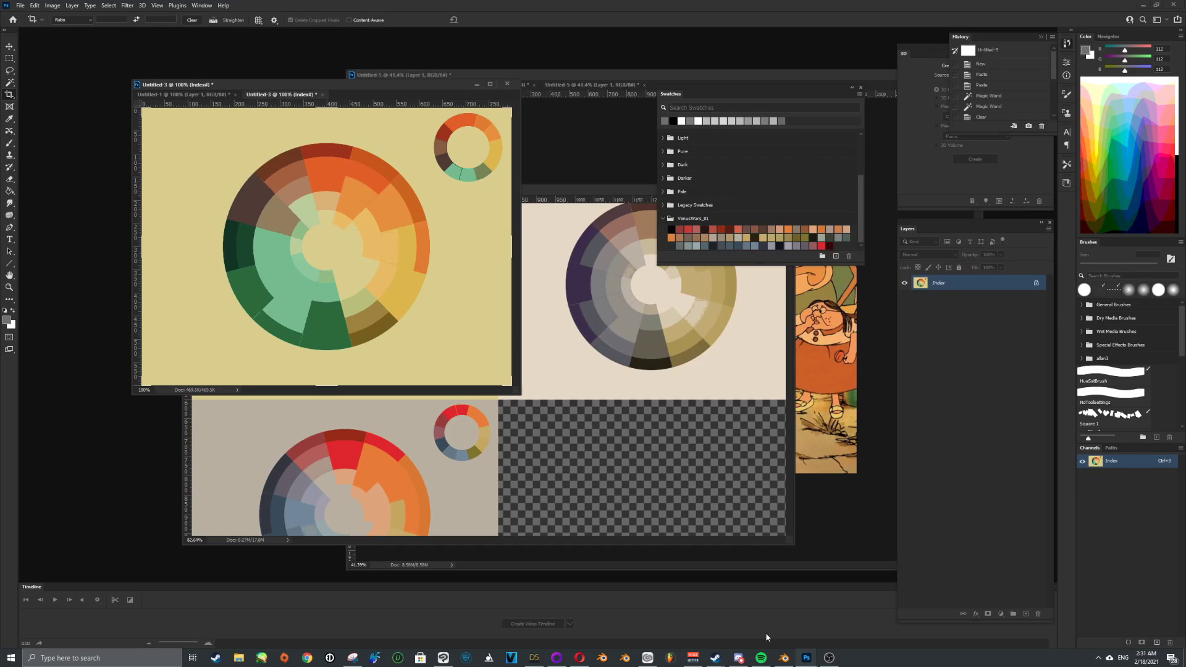
key(ctrl+alt+shift+s)
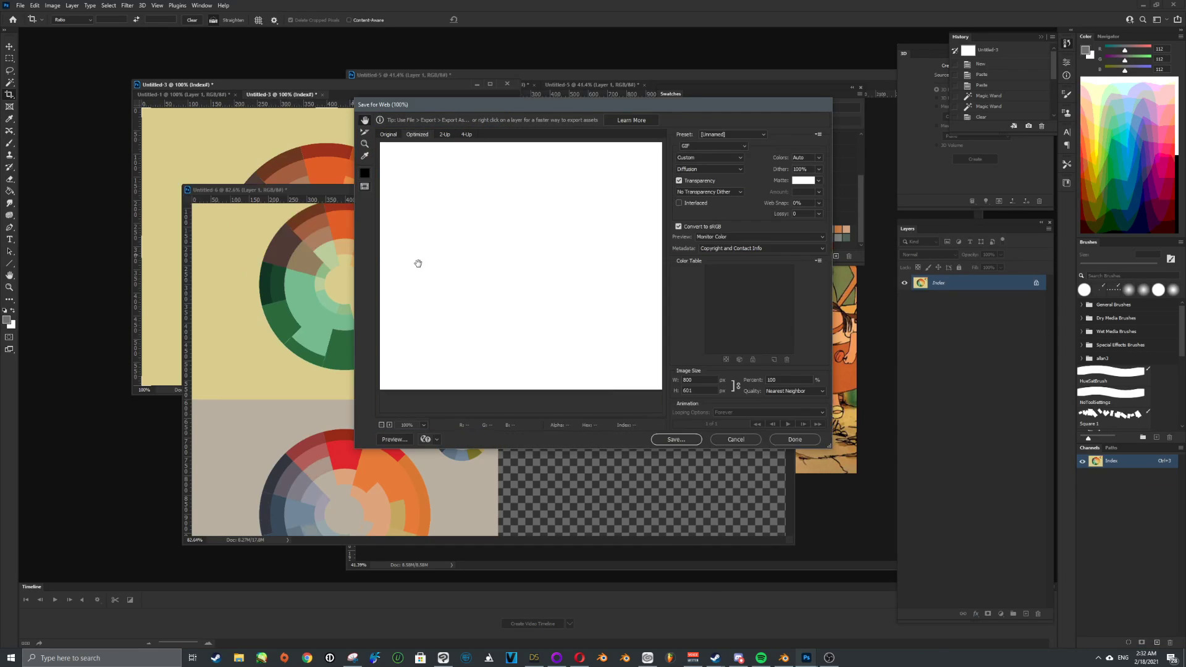
click(818, 260)
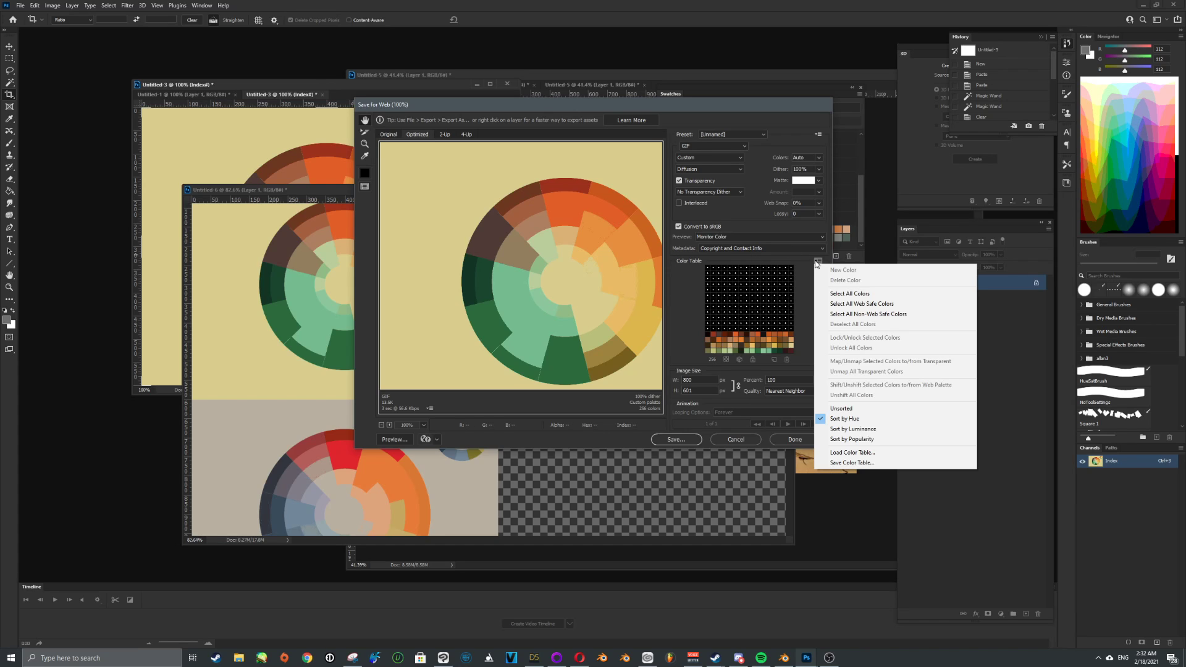
click(842, 453)
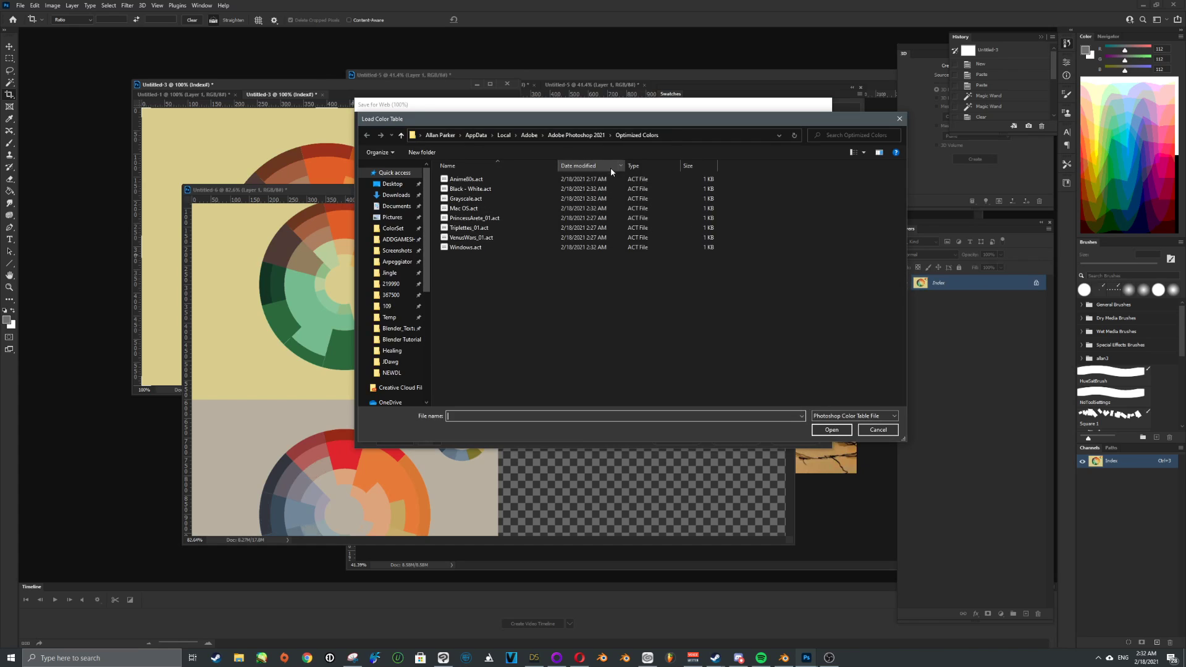
click(877, 429)
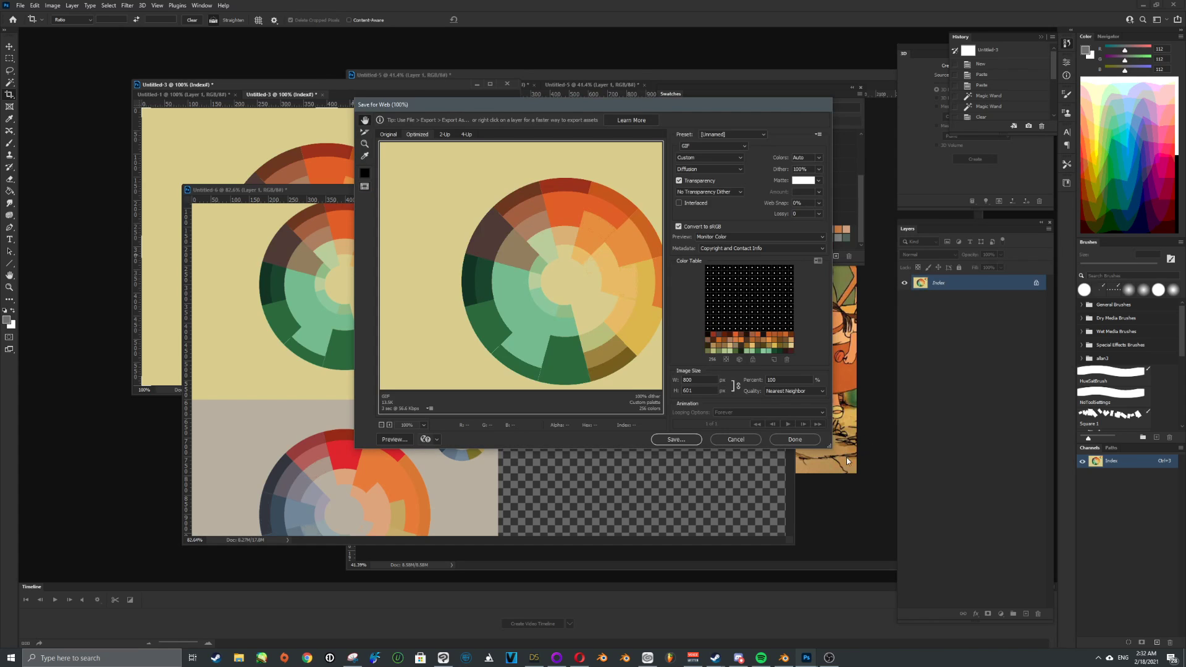
- Switch back to the line drawing in Clip Studio Paint
click(671, 657)
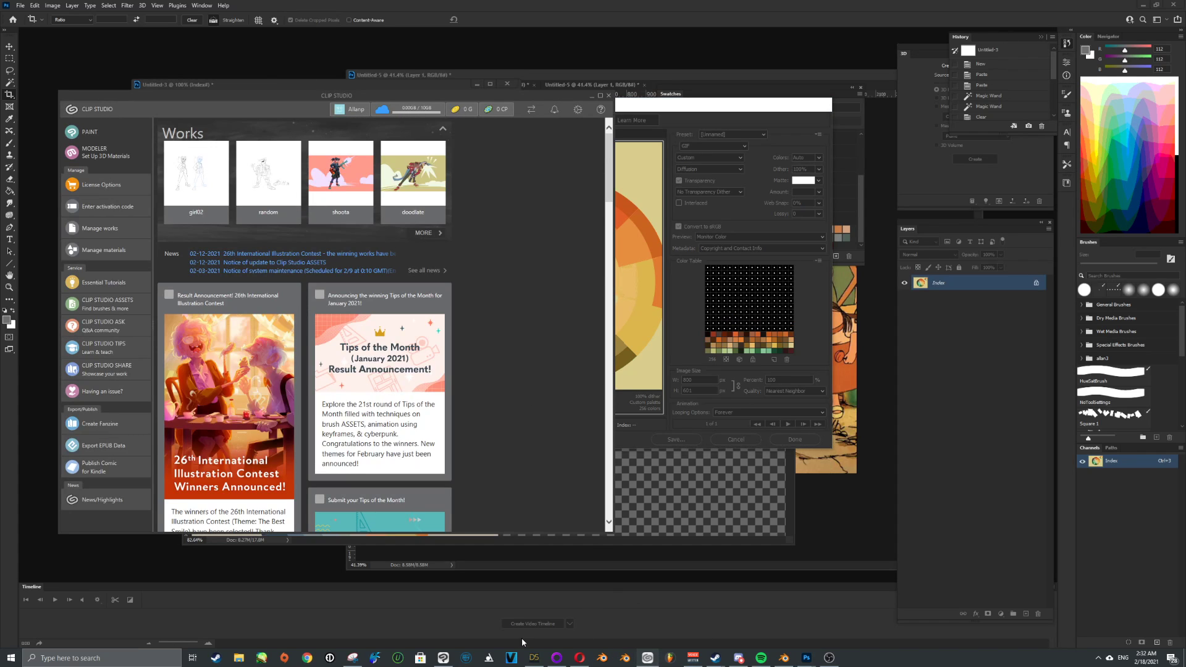
mouse_move(647, 659)
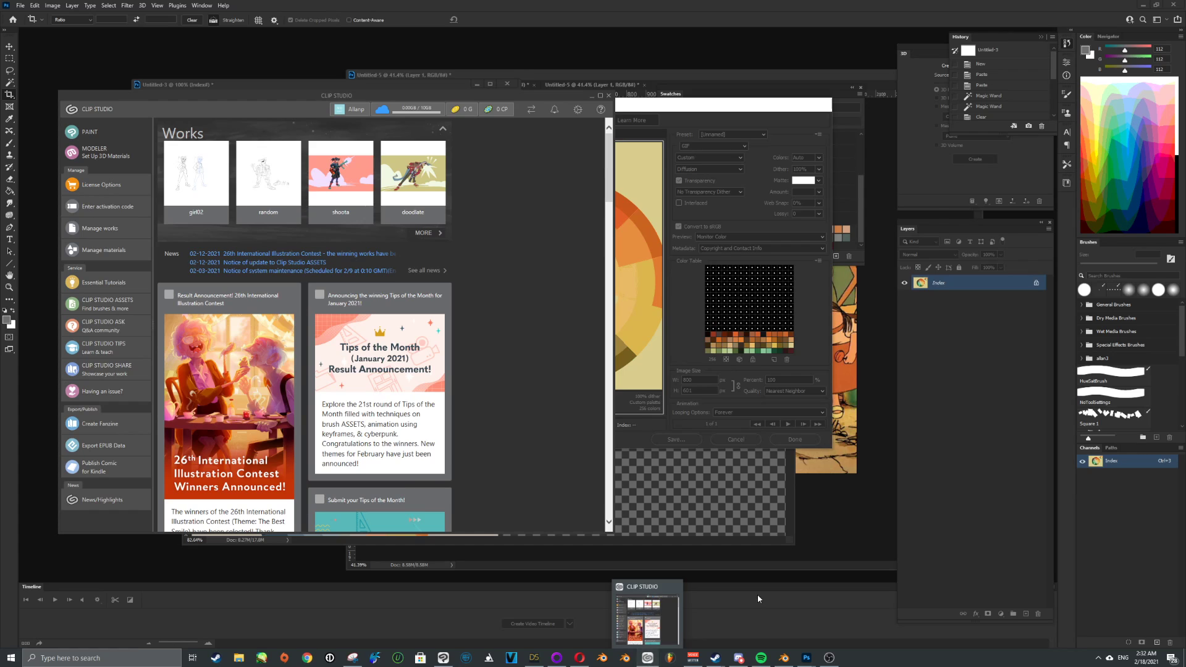
key(alt+Tab)
key(alt+Tab)
key(alt+Tab)
key(alt+Tab)
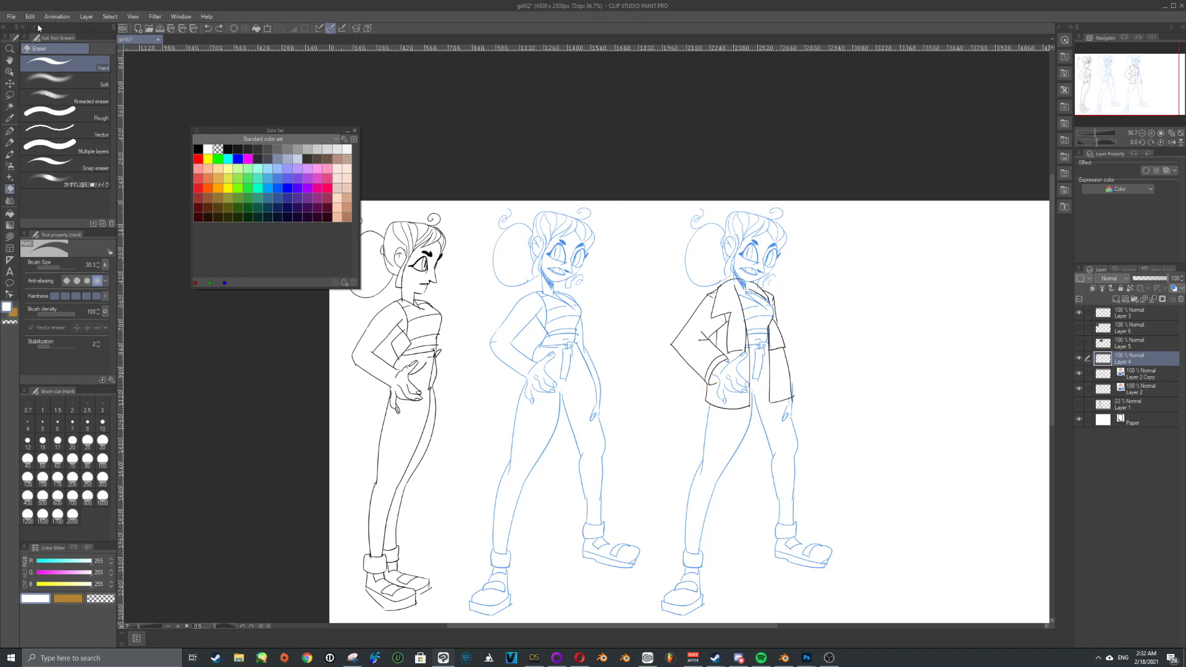
- Try to import a color set from Photoshop's Optimized Colors folder with the Photoshop swatch file (*.aco) filter, and cancel
click(197, 131)
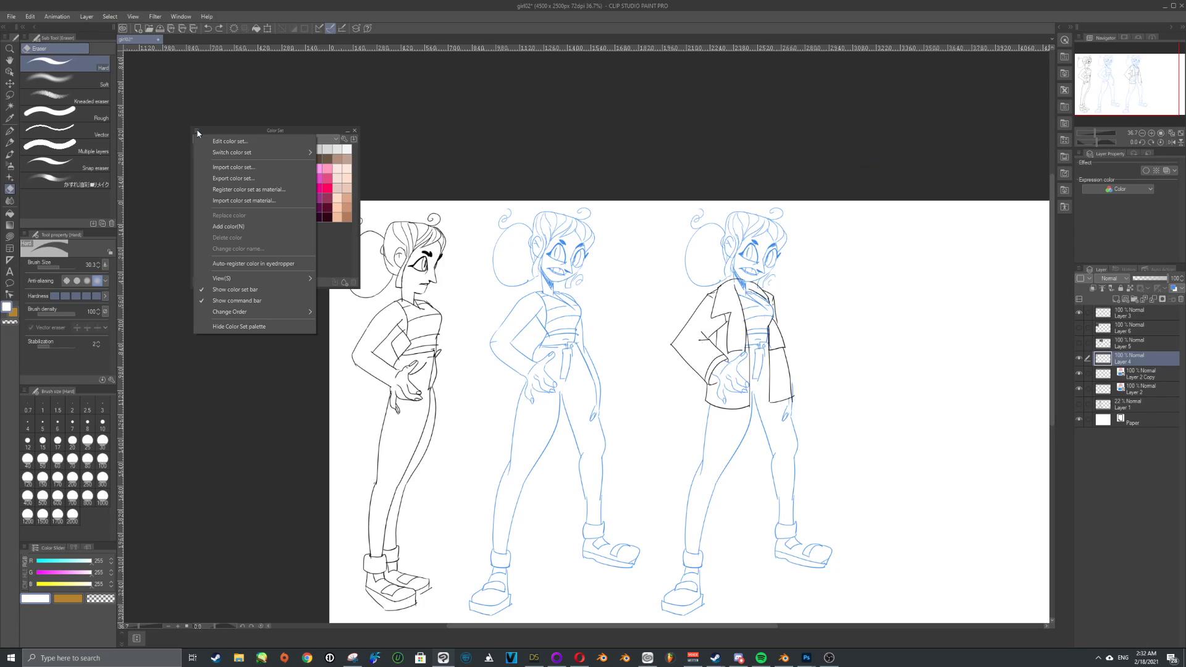
click(240, 166)
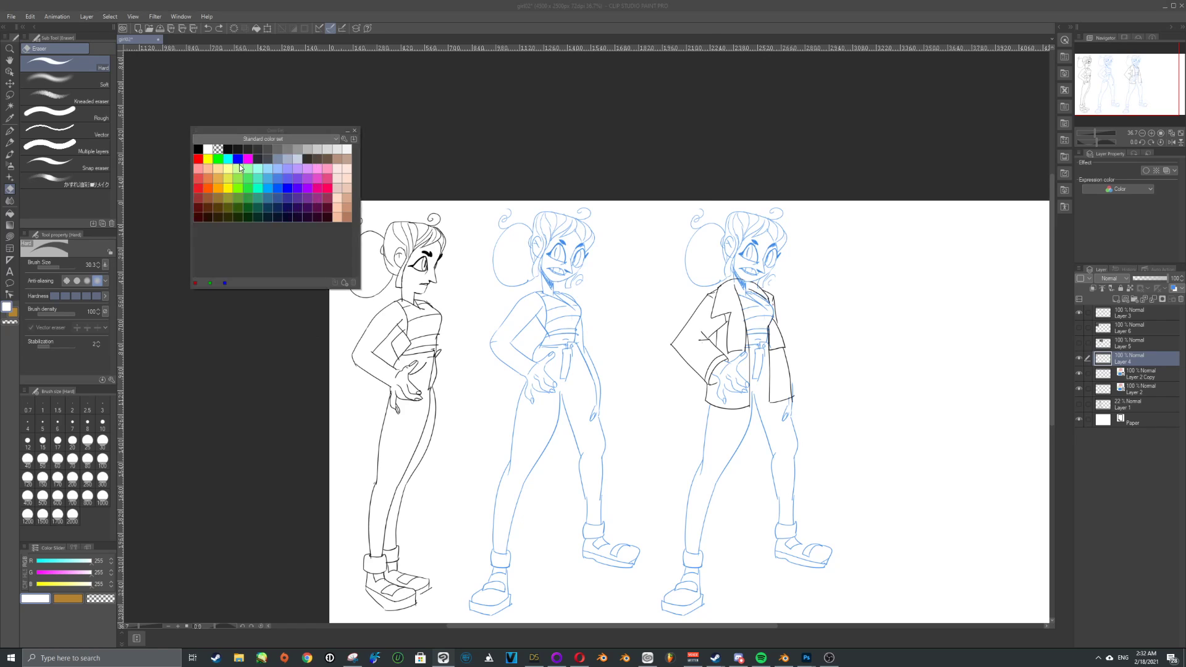
click(549, 61)
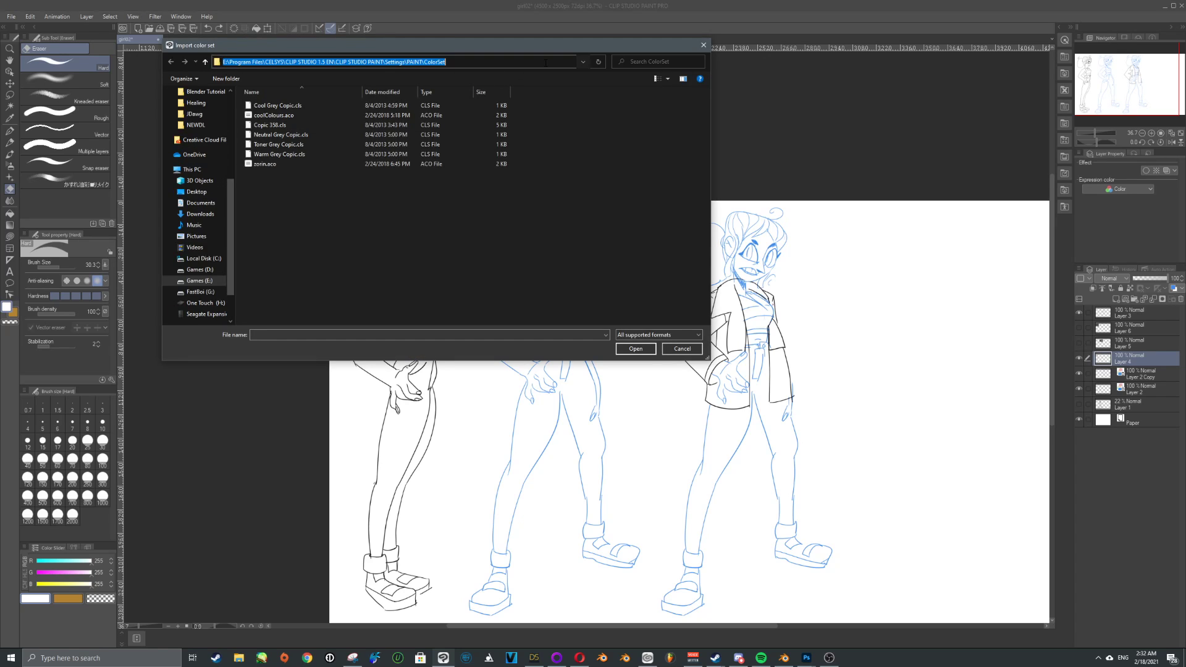
text(C:\Users\allan\AppData\Local\Adobe\Adobe Photoshop 2021\Optimized Colors)
key(Return)
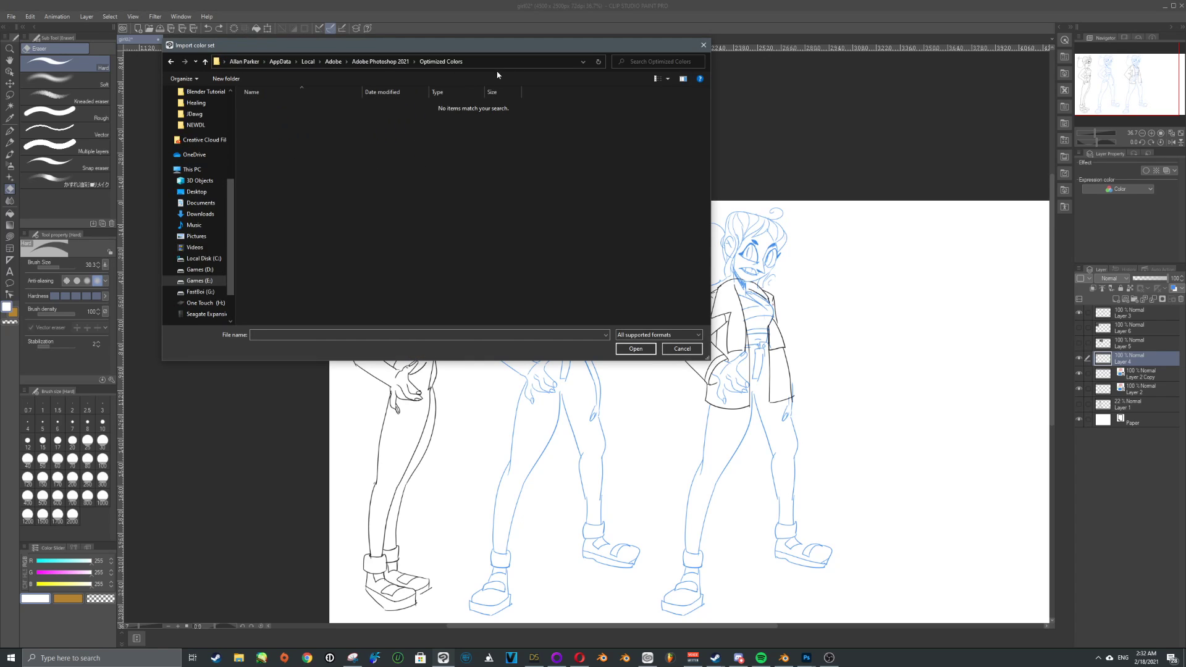
click(643, 334)
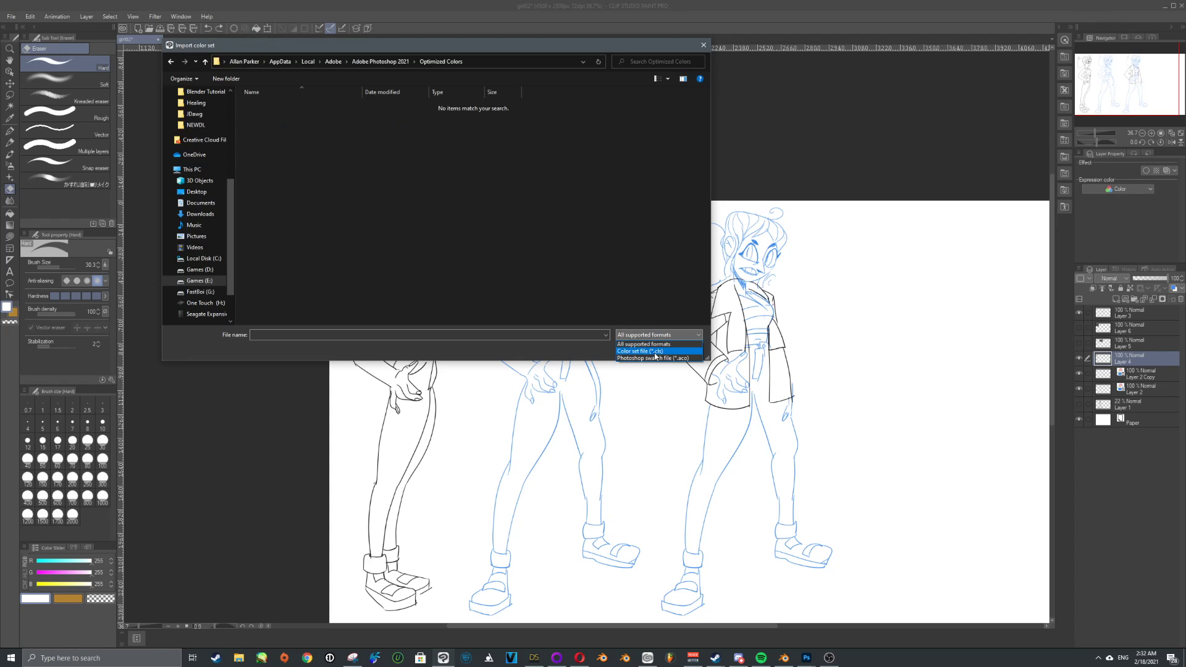
click(655, 358)
click(682, 348)
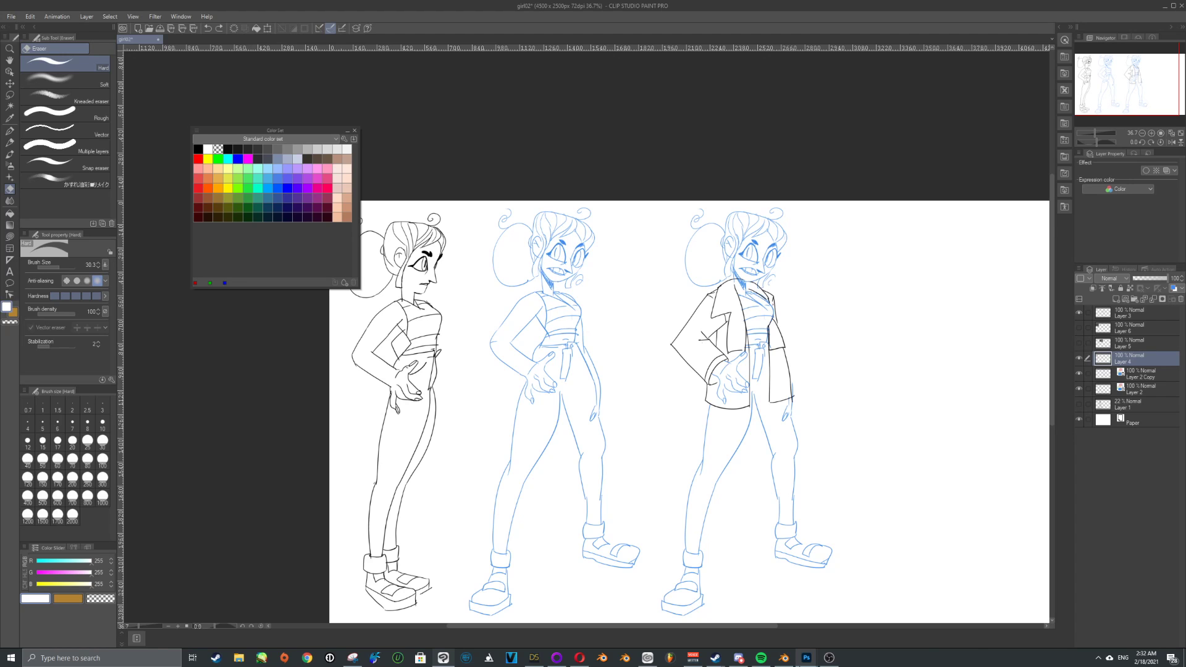
- Switch to Photoshop and close Save for Web without saving
mouse_move(806, 656)
click(696, 614)
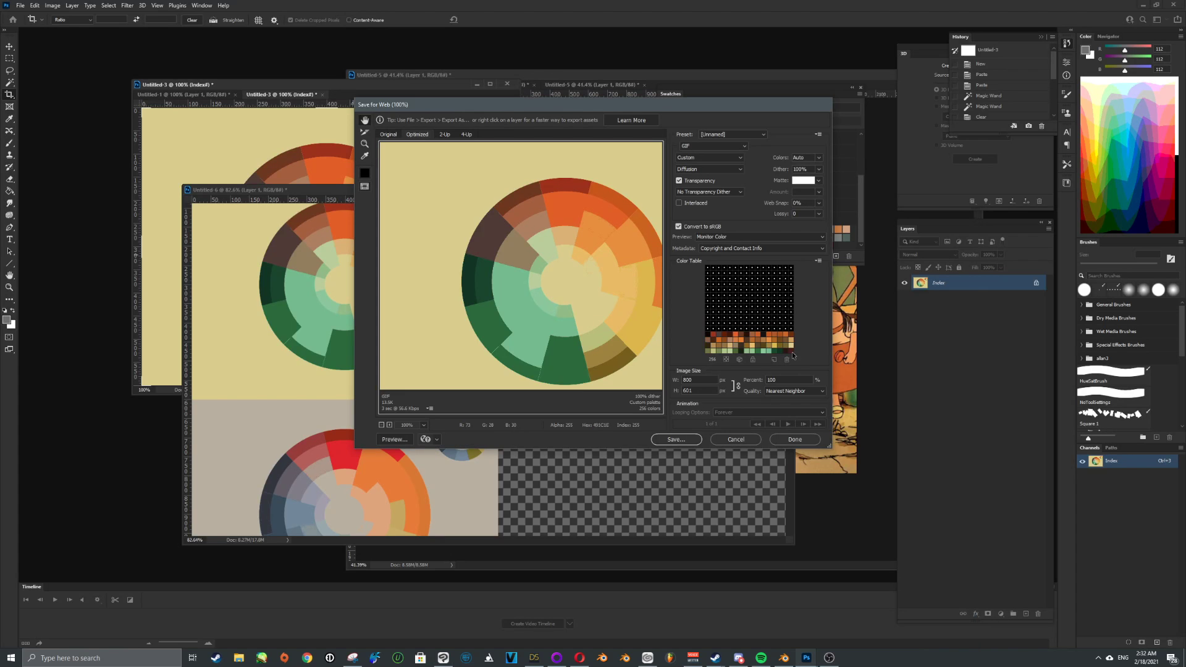
click(736, 439)
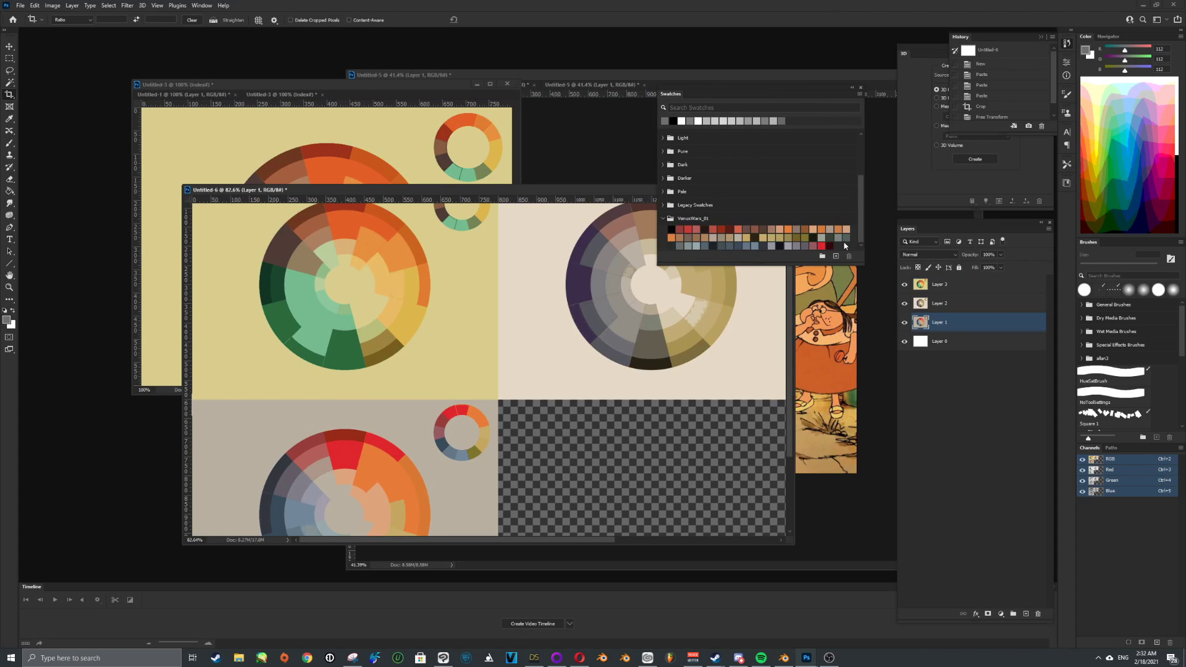
- Export all swatches in the VenusWars group to the Optimized Colors folder as an ACO file named VenusWars
right_click(709, 221)
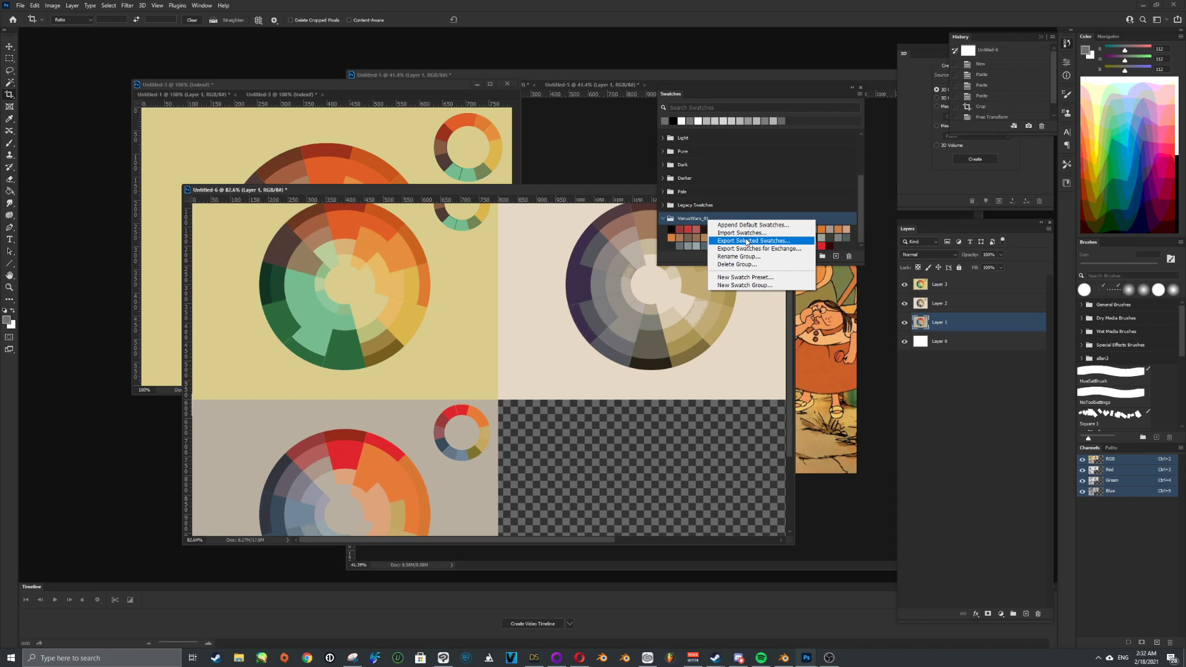
click(709, 213)
click(670, 229)
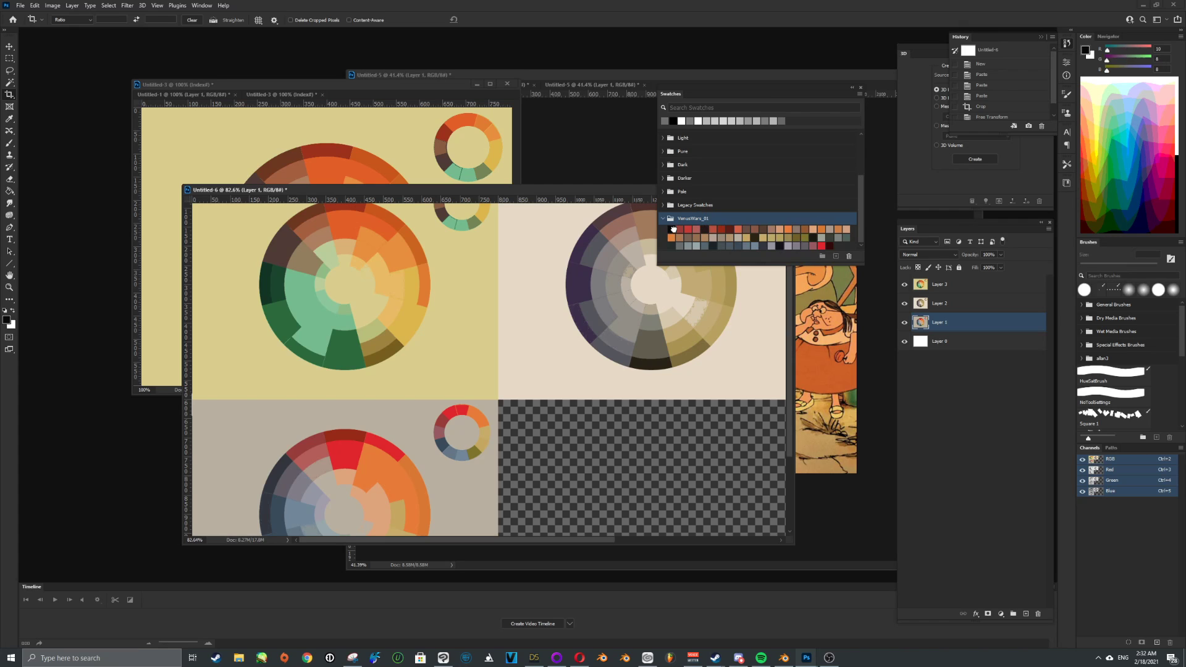
shift+click(829, 245)
right_click(753, 245)
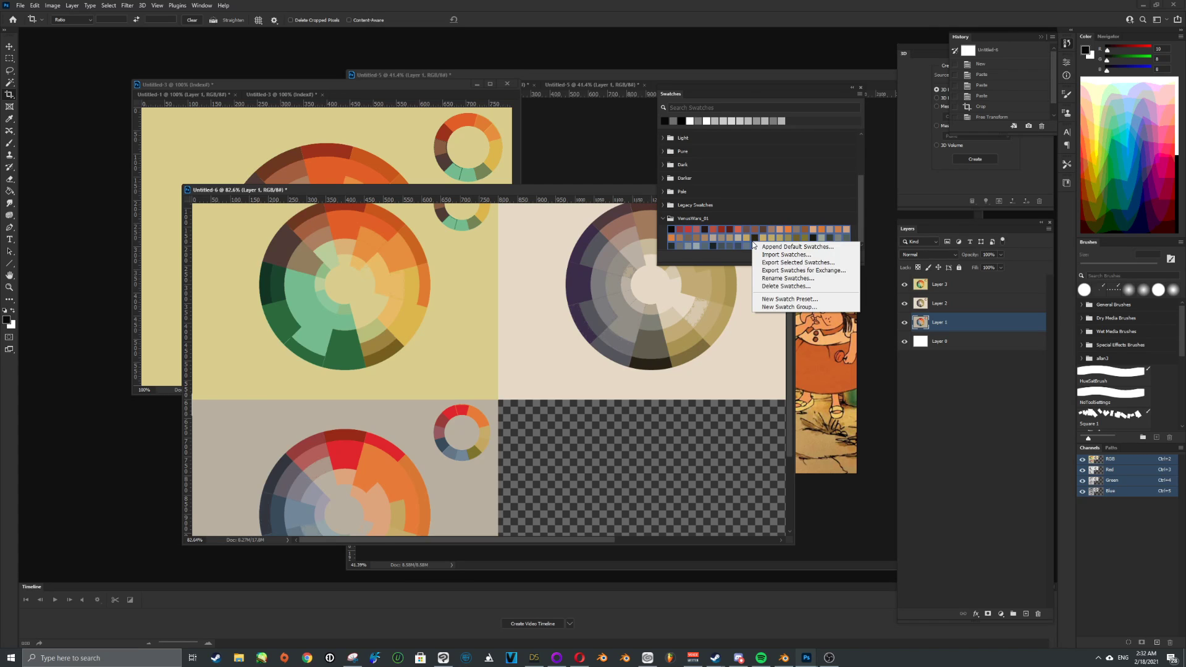
click(766, 263)
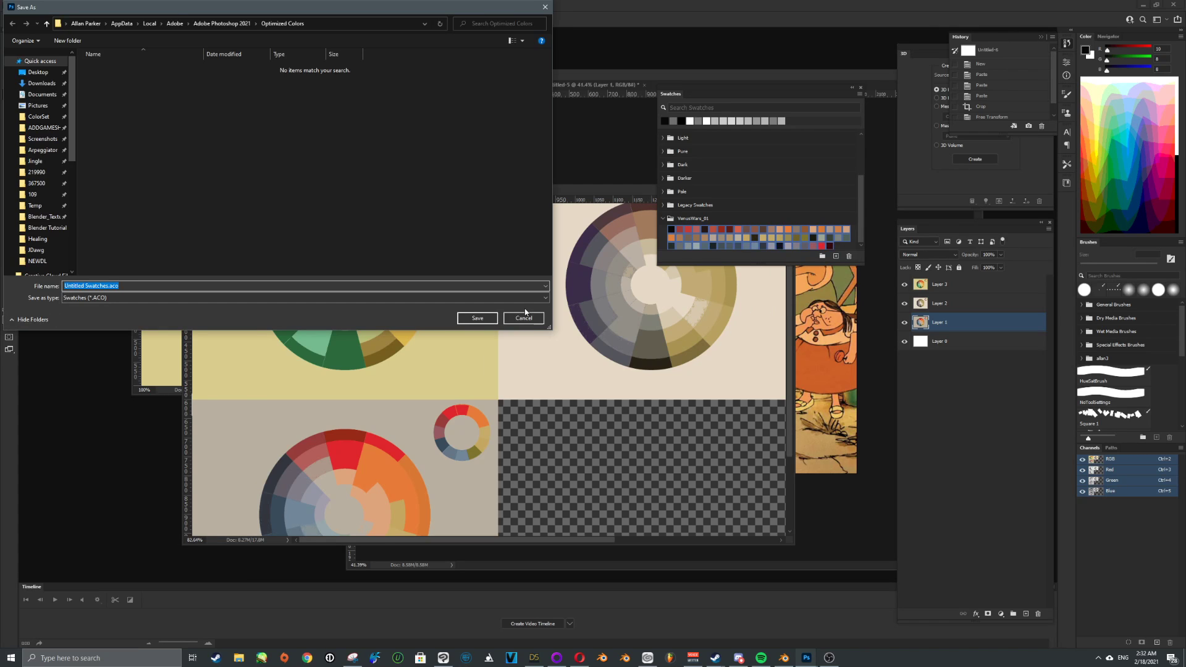
click(380, 299)
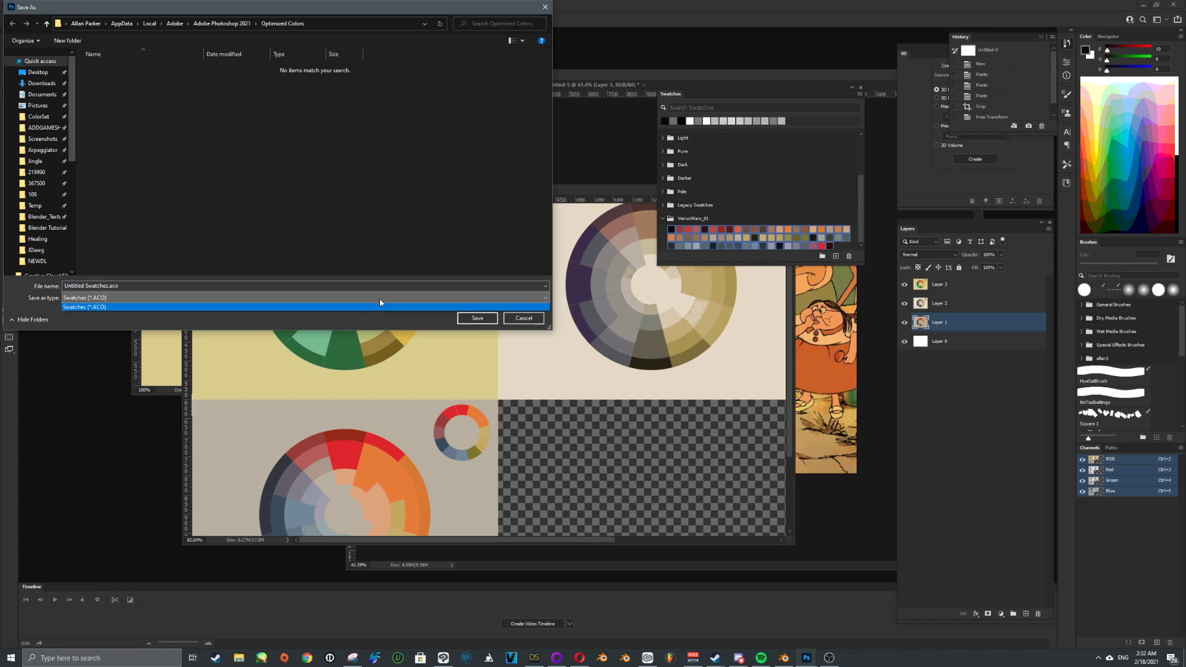
click(378, 299)
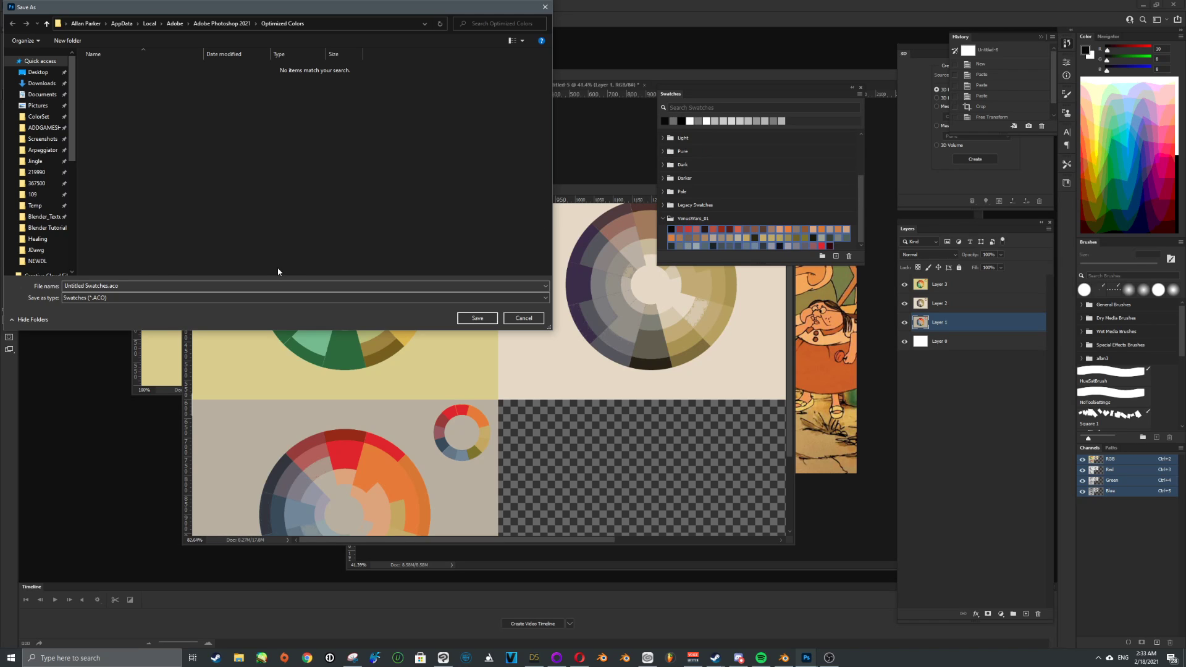
click(129, 286)
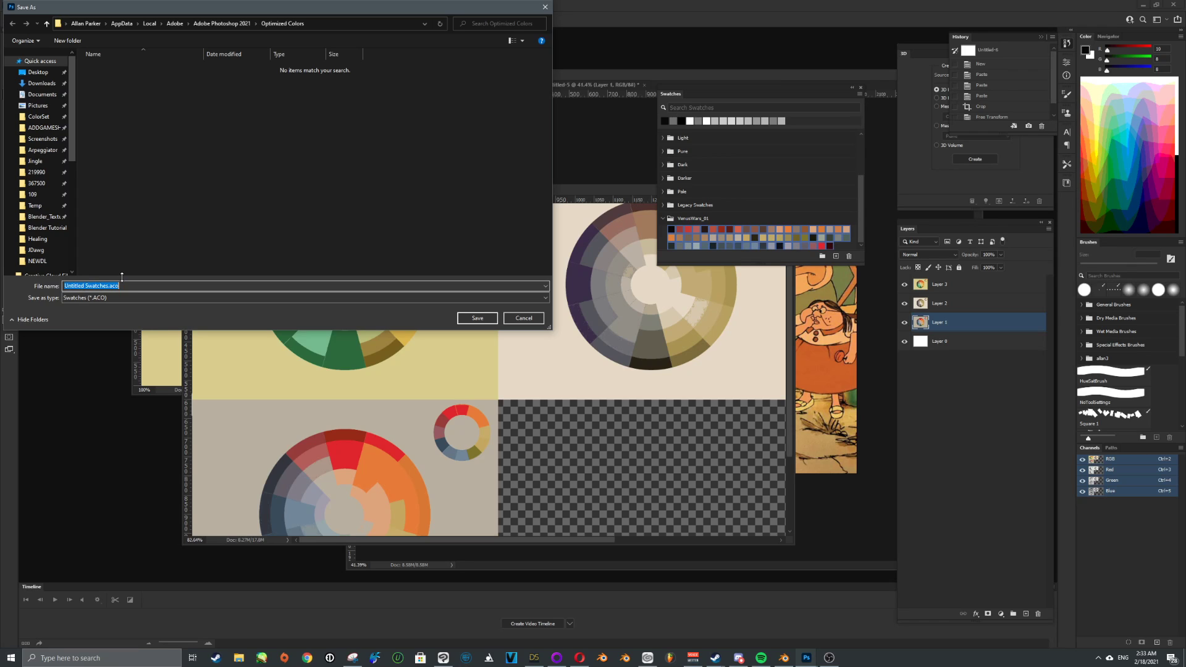
text(VenusWars)
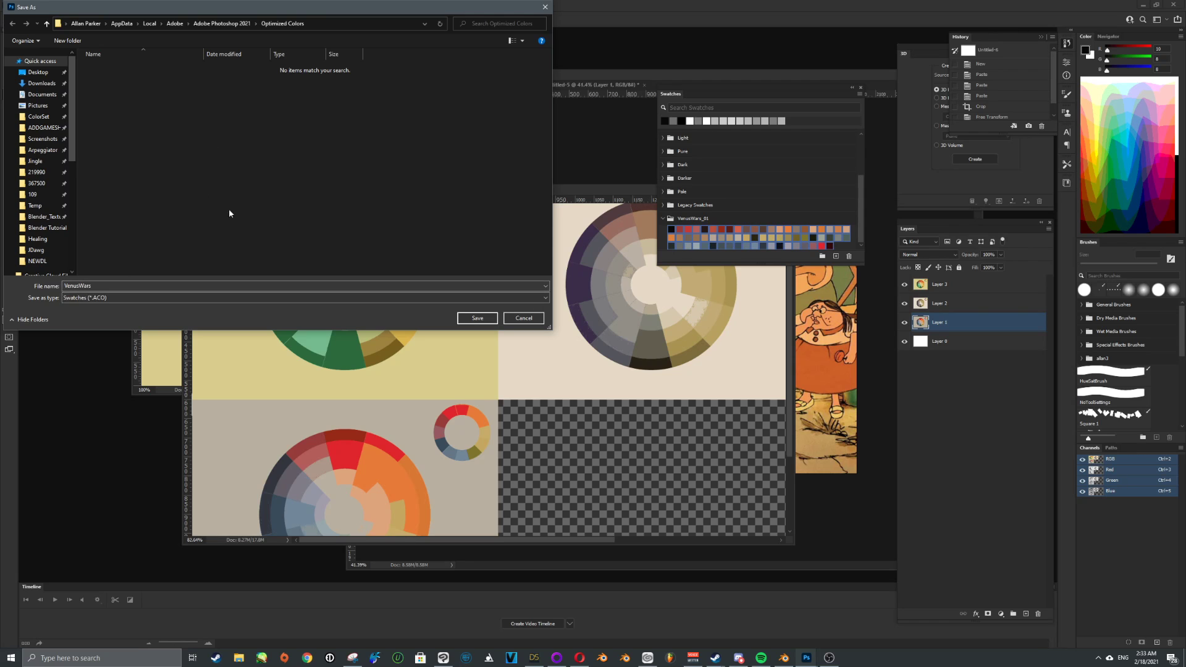
click(475, 318)
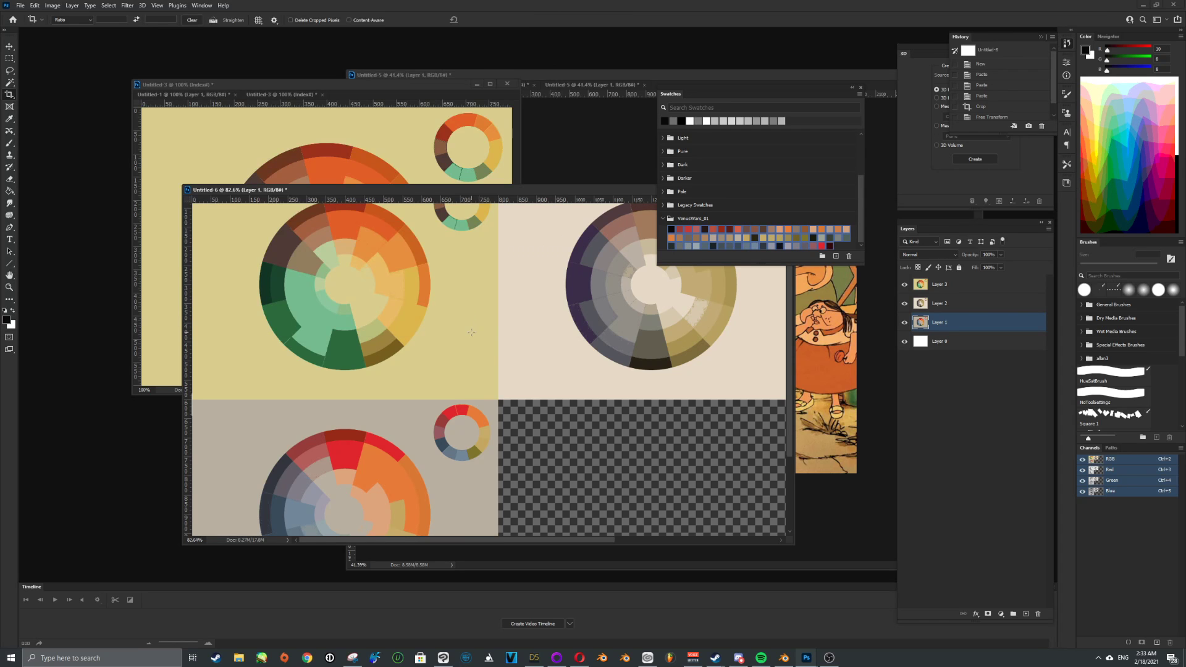
- In Clip Studio Paint, import the VenusWars swatch file from Photoshop's Optimized Colors folder as a color set and move its palette clear of the drawing
key(alt+Tab)
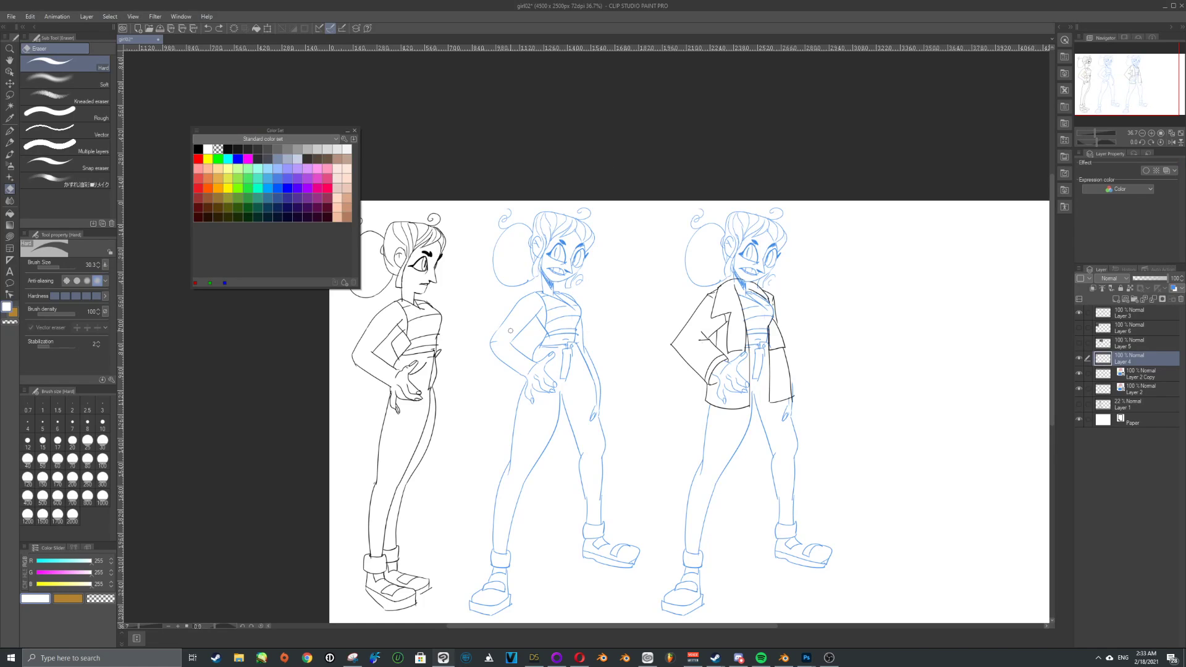
click(196, 130)
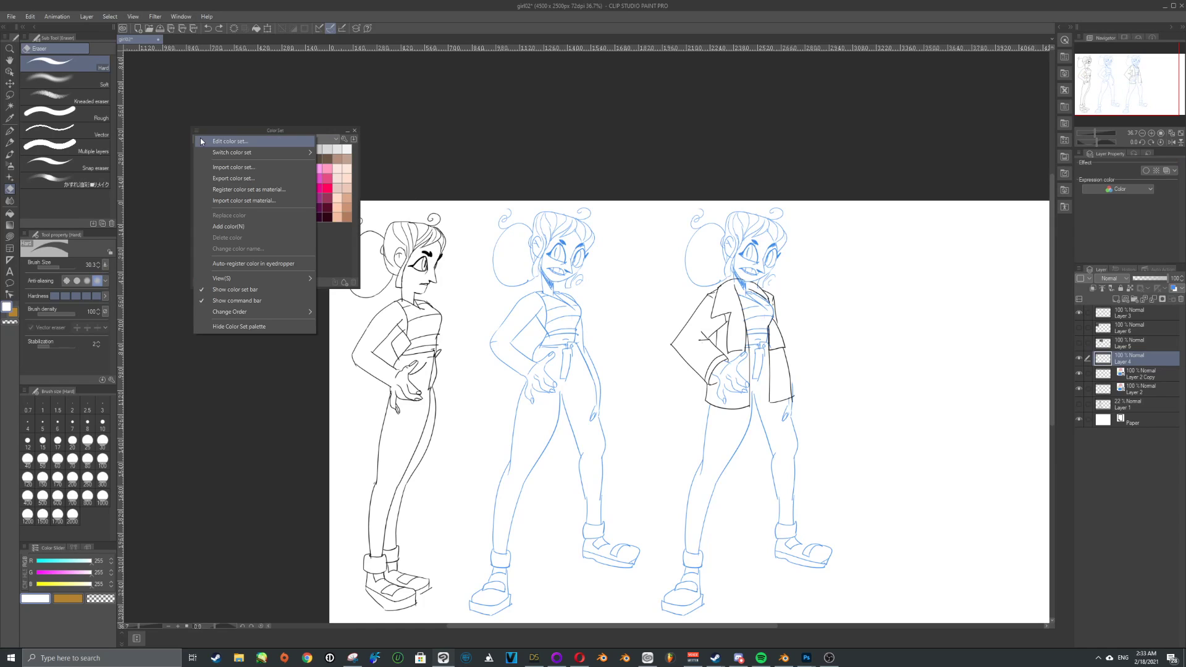
click(245, 167)
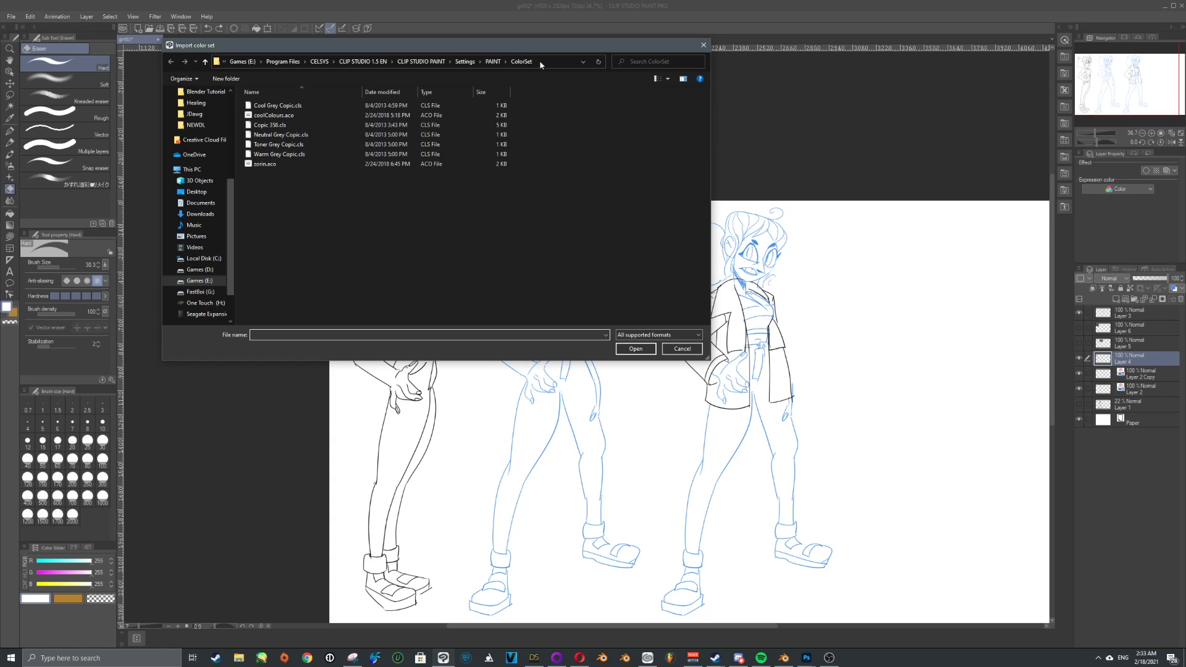
click(539, 62)
key(Return)
double_click(274, 105)
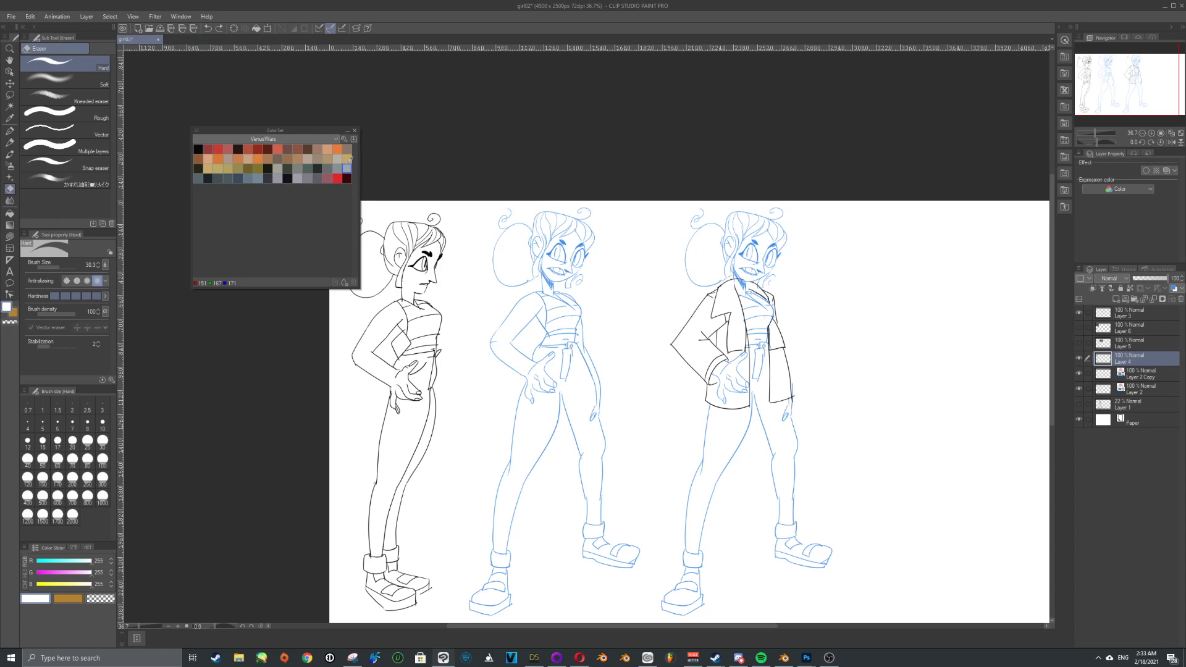
drag(307, 131, 243, 57)
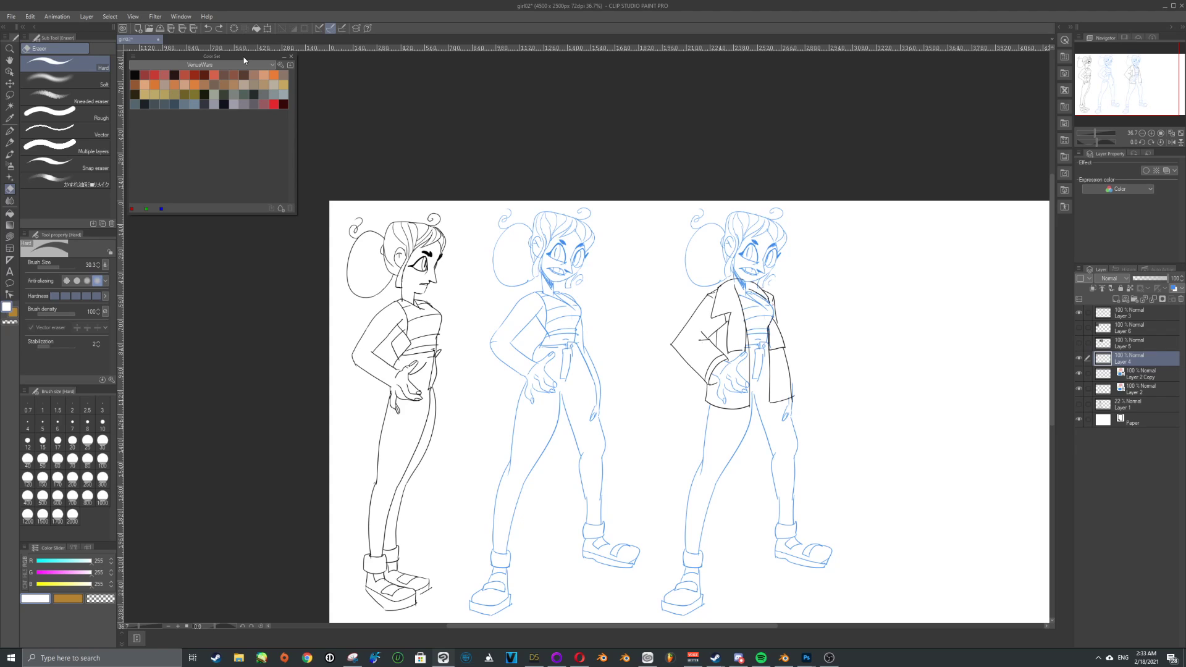